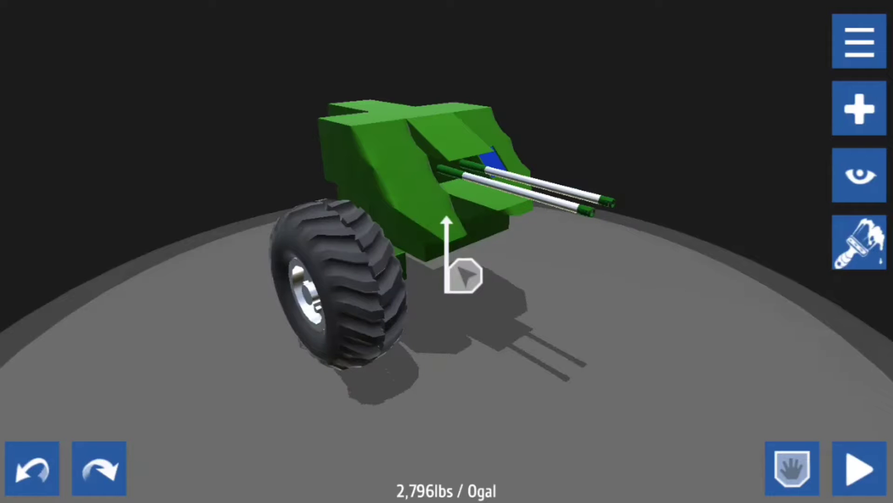
Inspect the tractor wheel, trying size 4.5 before keeping it at 5
{"action": "left_click_drag", "start_coordinate": [628, 313], "coordinate": [419, 314]}
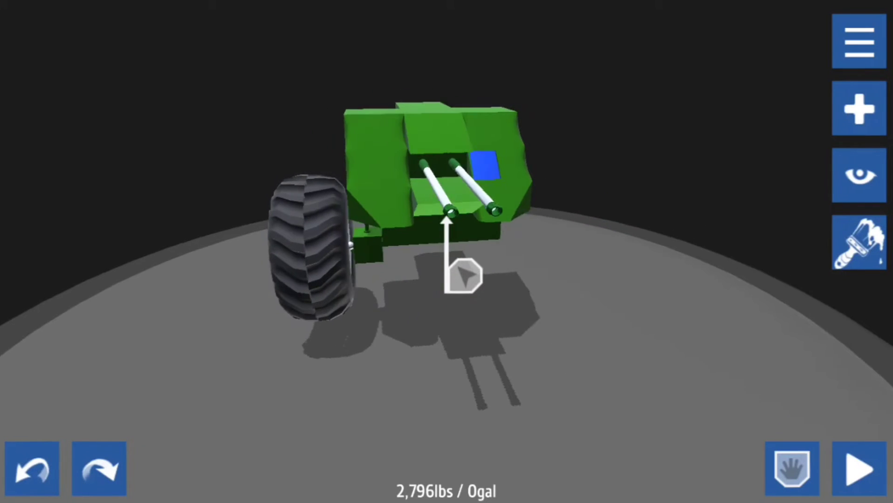
{"action": "left_click_drag", "start_coordinate": [627, 314], "coordinate": [348, 314]}
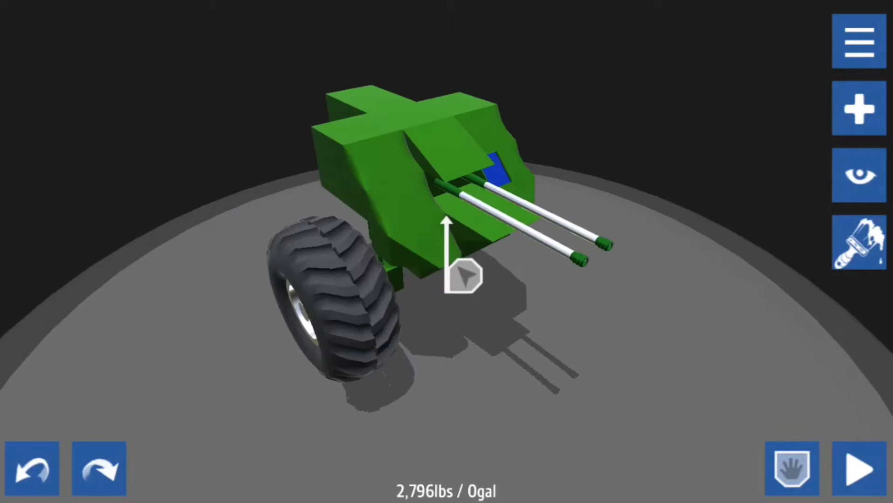
{"action": "left_click_drag", "start_coordinate": [628, 314], "coordinate": [348, 313]}
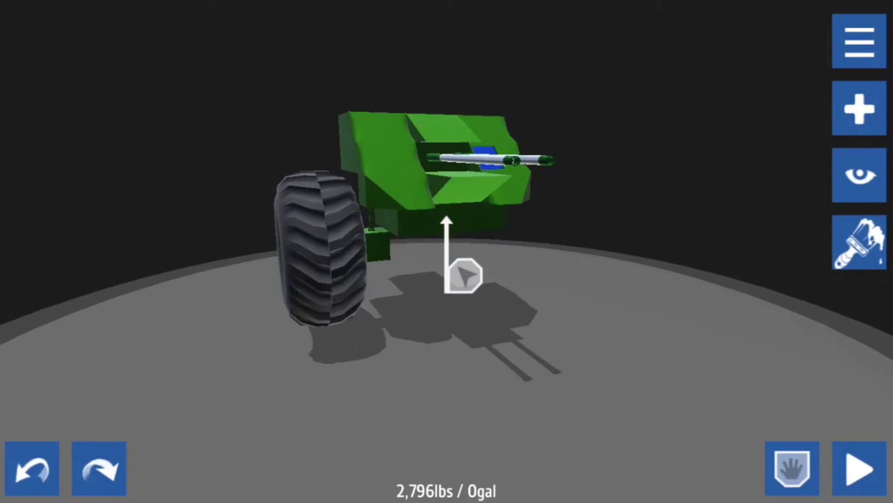
{"action": "left_click_drag", "start_coordinate": [628, 314], "coordinate": [348, 279]}
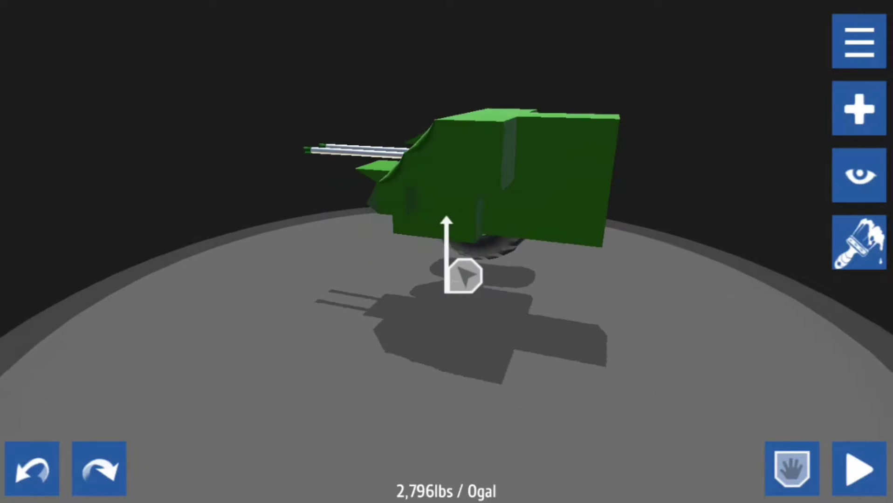
{"action": "left_click_drag", "start_coordinate": [627, 314], "coordinate": [419, 313]}
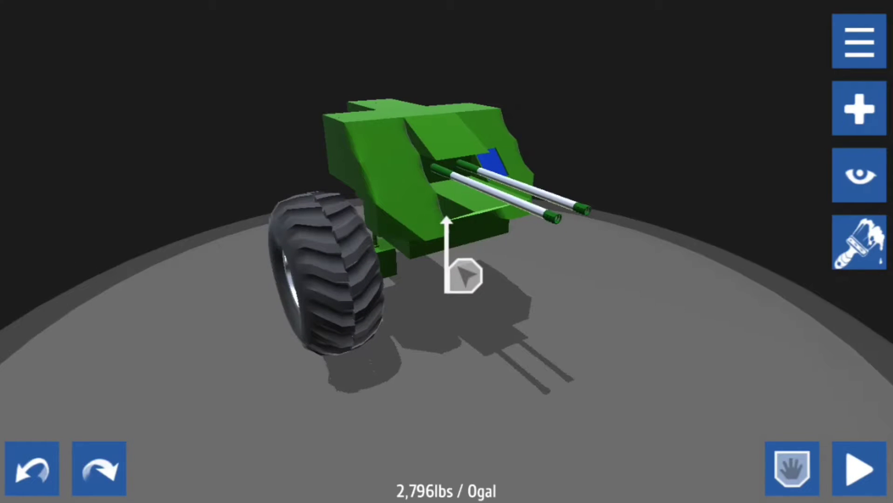
{"action": "left_click_drag", "start_coordinate": [628, 313], "coordinate": [559, 307]}
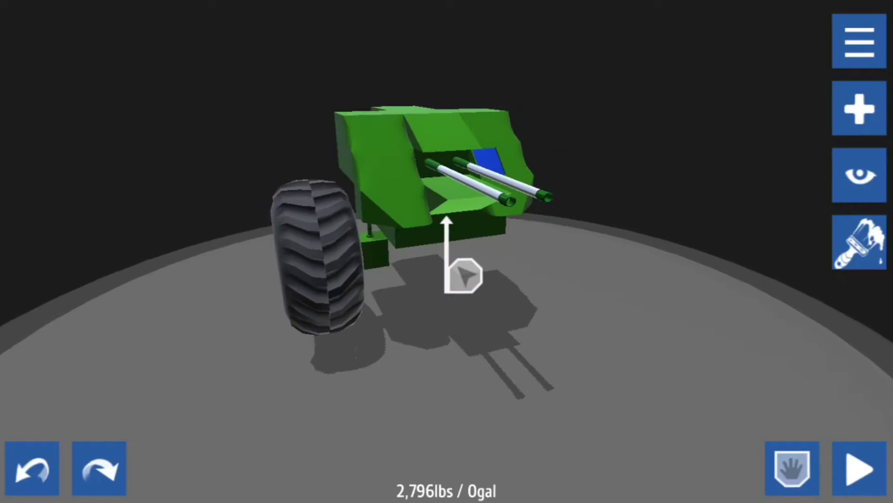
{"action": "left_click", "coordinate": [319, 258]}
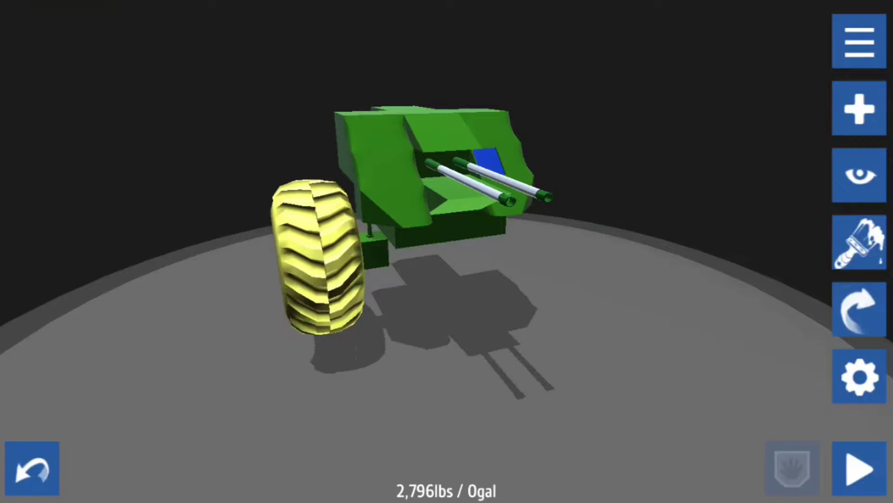
{"action": "left_click", "coordinate": [859, 377]}
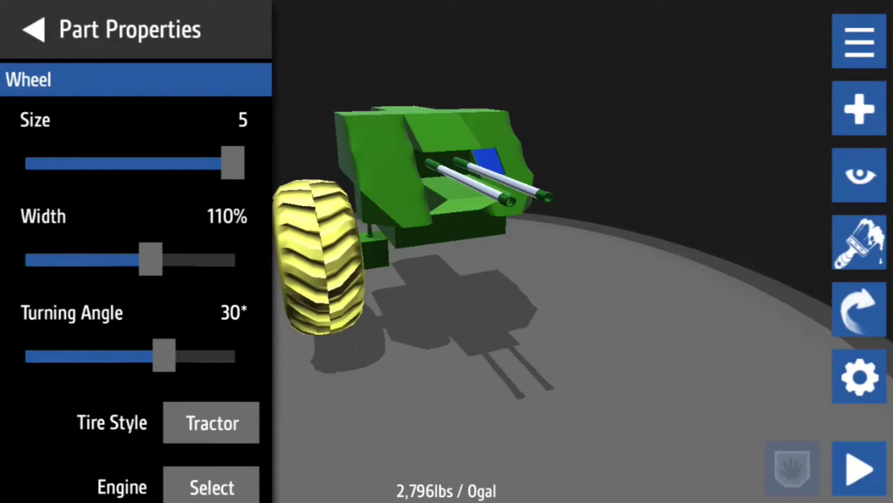
{"action": "mouse_move", "coordinate": [232, 164]}
{"action": "left_mouse_down"}
{"action": "mouse_move", "coordinate": [207, 164]}
{"action": "mouse_move", "coordinate": [232, 164]}
{"action": "left_mouse_up"}
{"action": "left_click", "coordinate": [33, 29]}
{"action": "left_click_drag", "start_coordinate": [558, 279], "coordinate": [453, 279]}
{"action": "left_click", "coordinate": [860, 376]}
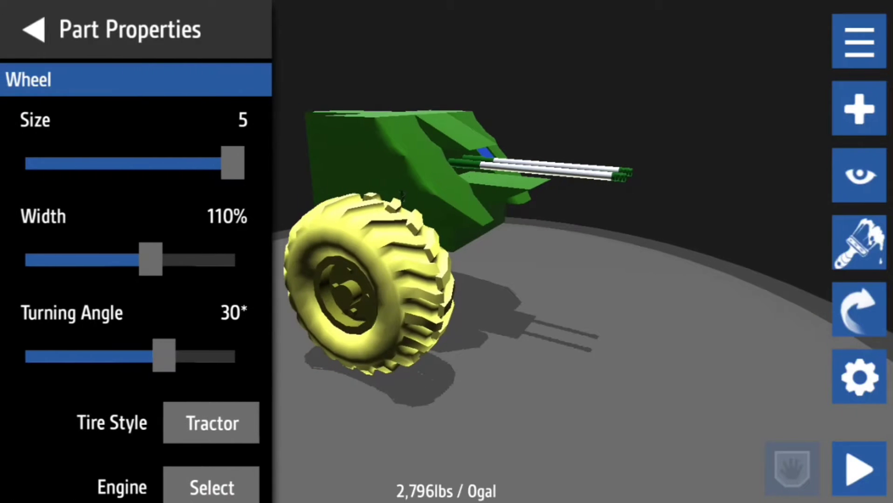
{"action": "left_click", "coordinate": [33, 29]}
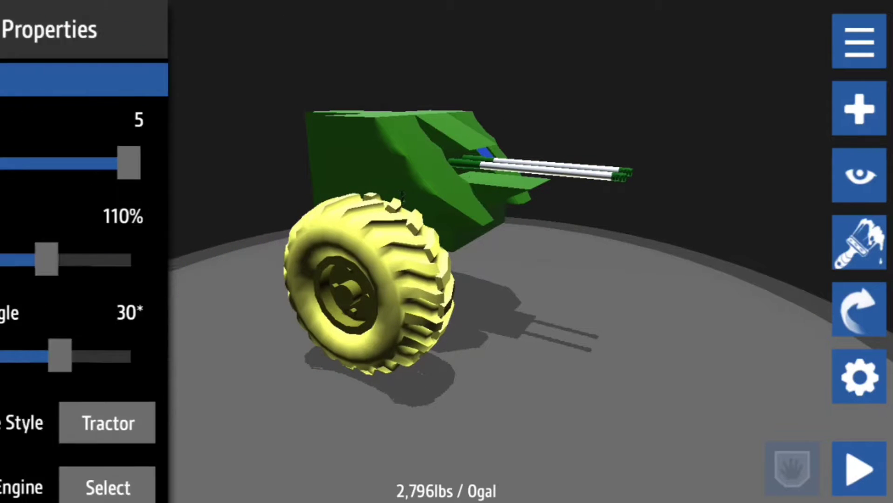
Attach a Shock strut from Gizmos underneath the vehicle body
{"action": "left_click_drag", "start_coordinate": [559, 278], "coordinate": [349, 279]}
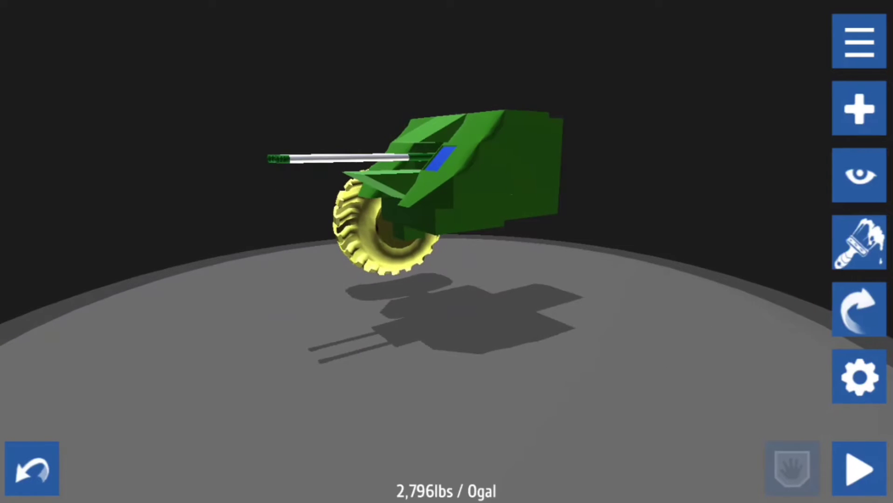
{"action": "left_click_drag", "start_coordinate": [558, 279], "coordinate": [348, 279]}
{"action": "left_click_drag", "start_coordinate": [558, 279], "coordinate": [349, 278]}
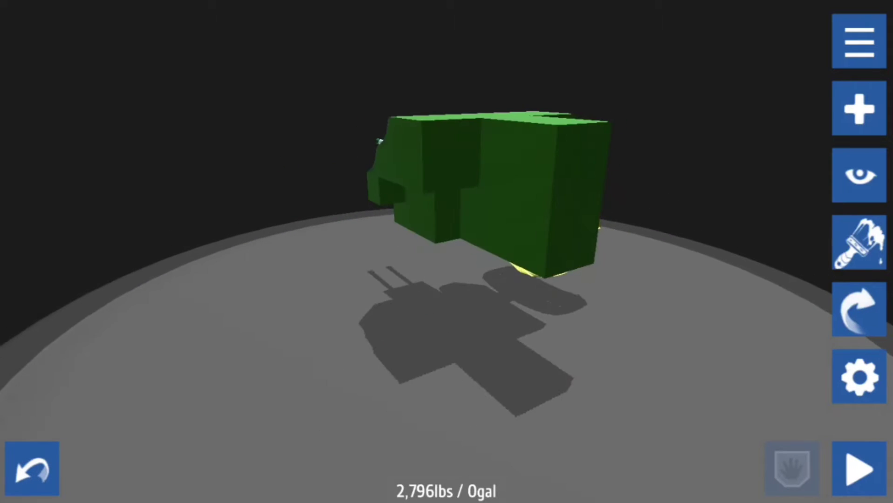
{"action": "left_click_drag", "start_coordinate": [558, 279], "coordinate": [349, 279]}
{"action": "left_click_drag", "start_coordinate": [559, 278], "coordinate": [349, 279]}
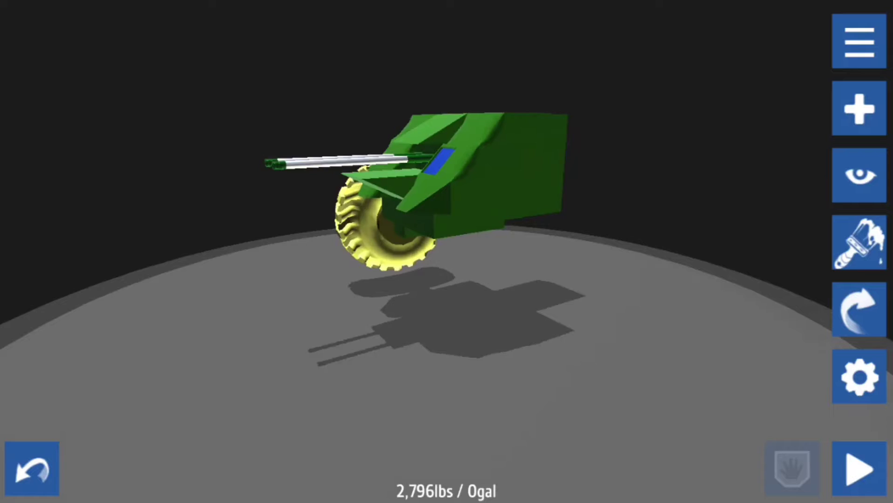
{"action": "left_click_drag", "start_coordinate": [559, 279], "coordinate": [419, 230]}
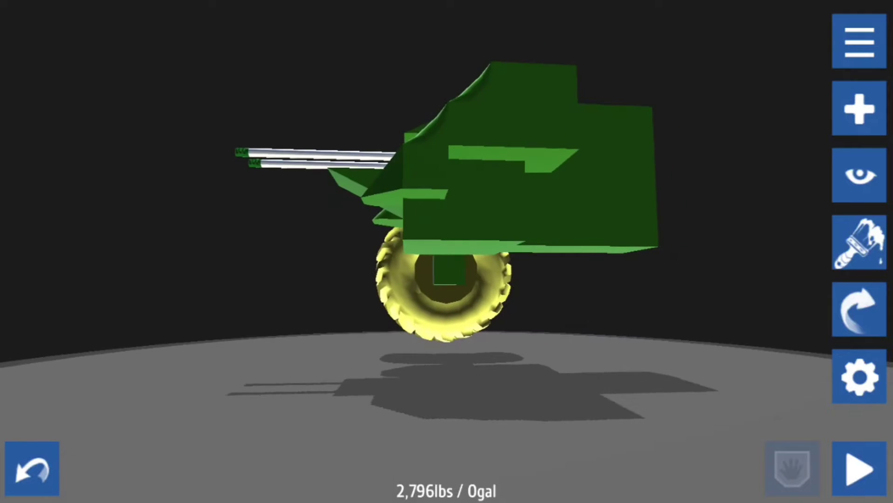
{"action": "scroll", "coordinate": [132, 279], "scroll_direction": "down", "scroll_amount": 4}
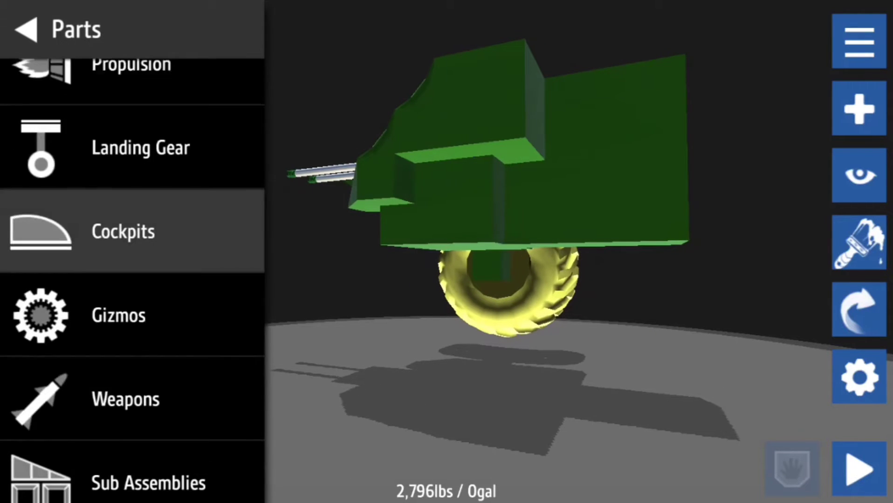
{"action": "left_click", "coordinate": [132, 265]}
{"action": "left_click_drag", "start_coordinate": [132, 352], "coordinate": [310, 289]}
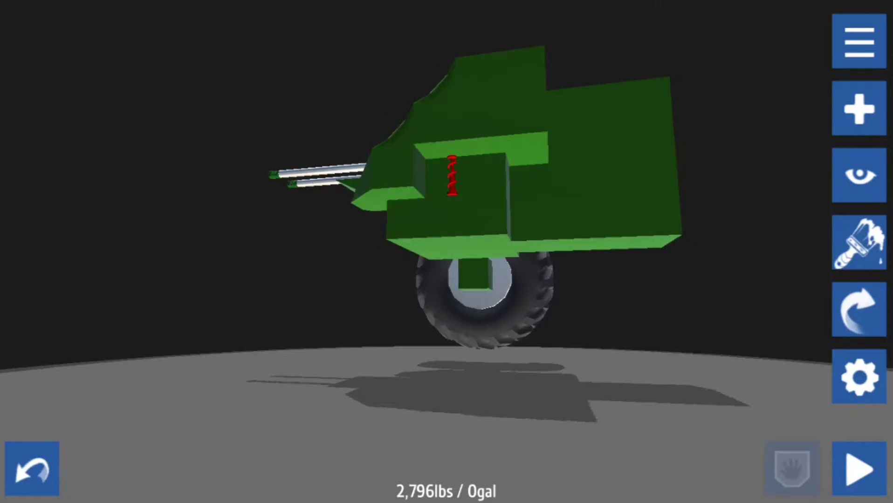
{"action": "left_click_drag", "start_coordinate": [488, 209], "coordinate": [530, 209]}
{"action": "left_click", "coordinate": [860, 108]}
{"action": "left_click", "coordinate": [27, 30]}
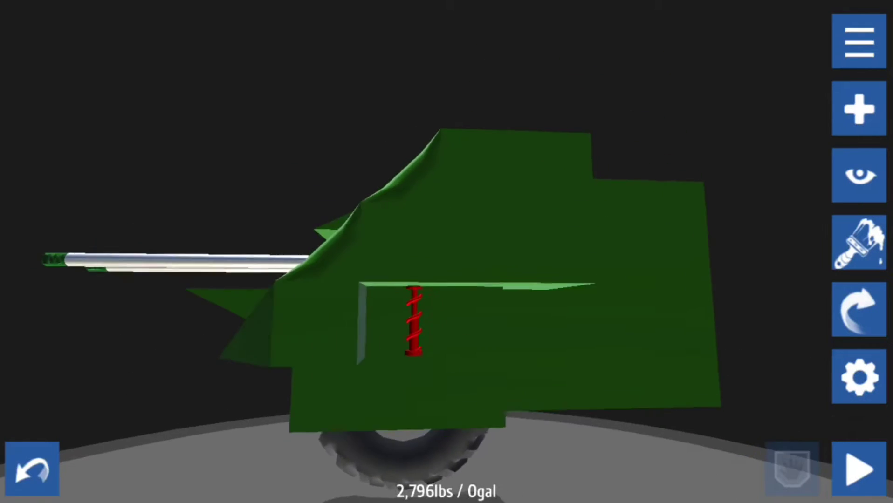
{"action": "scroll", "coordinate": [474, 209], "scroll_direction": "up", "scroll_amount": 5}
{"action": "left_click", "coordinate": [859, 108]}
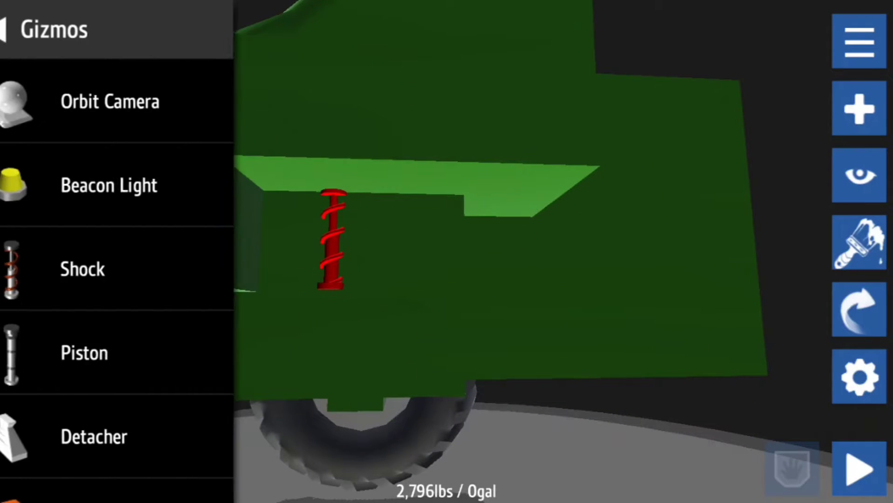
{"action": "left_click_drag", "start_coordinate": [132, 269], "coordinate": [301, 238]}
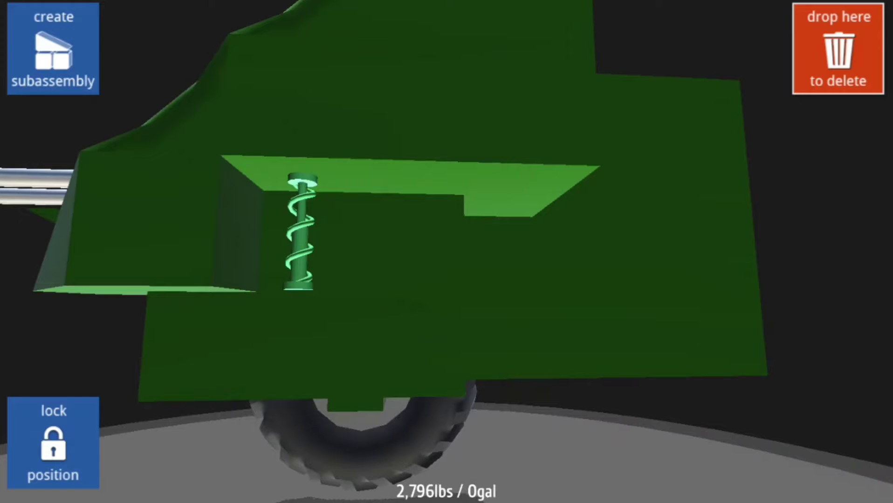
{"action": "left_click", "coordinate": [302, 237]}
Add a piston below the shock, fix a straight block at its foot, and close the parts list
{"action": "left_click", "coordinate": [860, 108]}
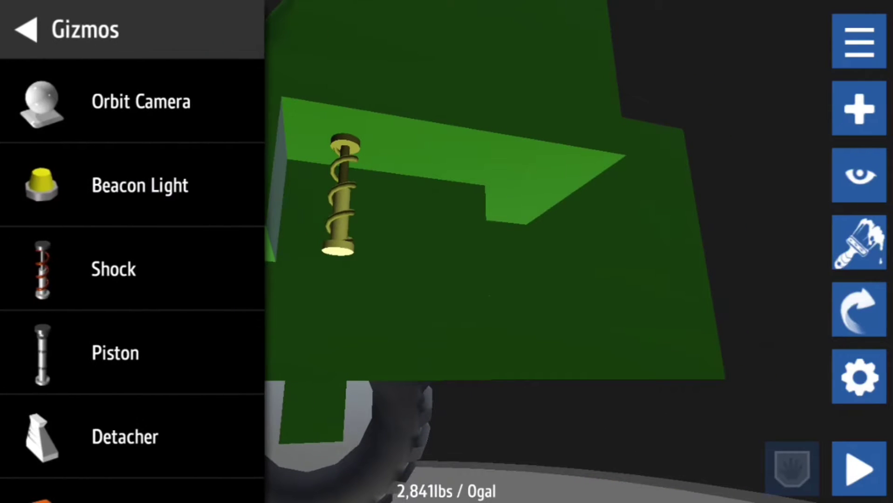
{"action": "left_click", "coordinate": [342, 195]}
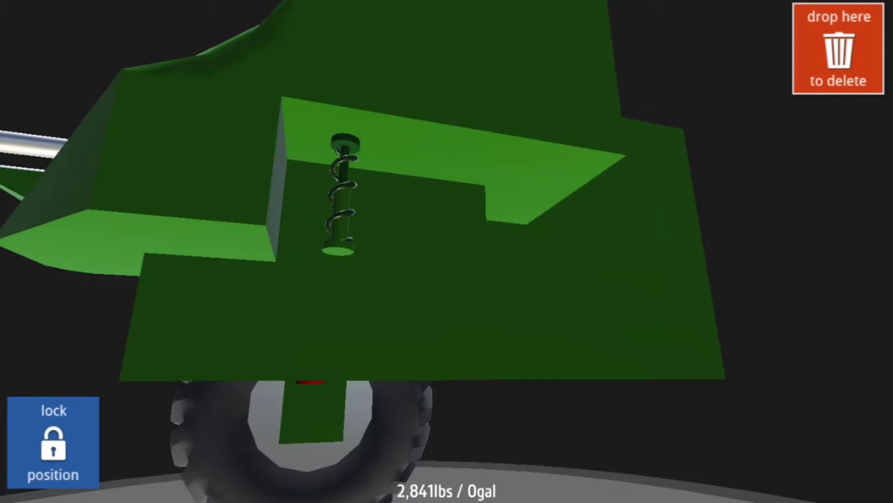
{"action": "left_click", "coordinate": [338, 293]}
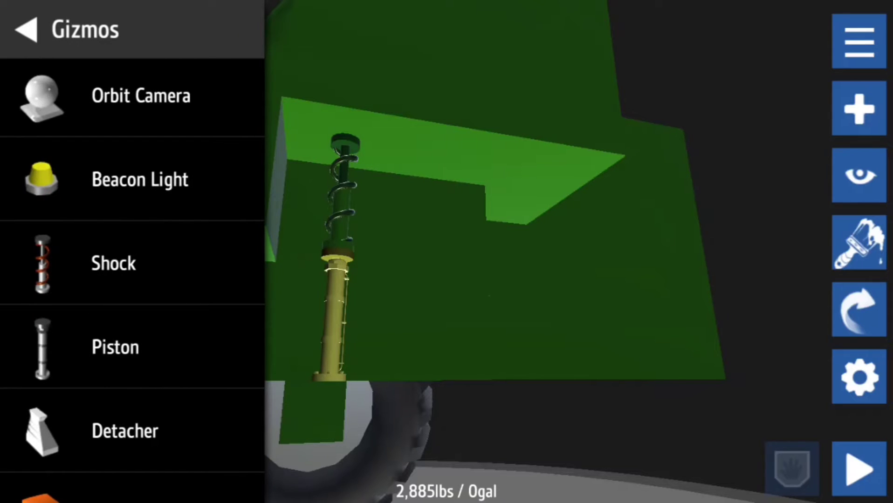
{"action": "scroll", "coordinate": [132, 279], "scroll_direction": "down", "scroll_amount": 5}
{"action": "left_click", "coordinate": [26, 29]}
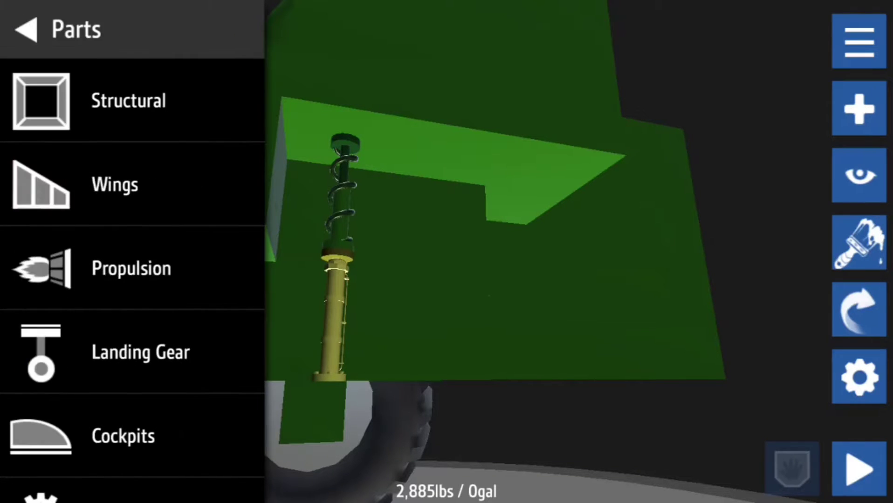
{"action": "left_click", "coordinate": [133, 101]}
{"action": "scroll", "coordinate": [133, 278], "scroll_direction": "down", "scroll_amount": 4}
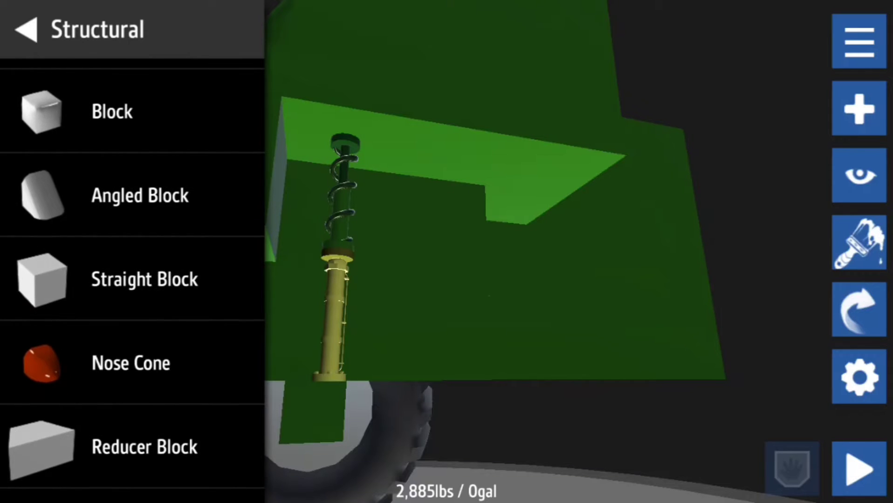
{"action": "left_click_drag", "start_coordinate": [133, 279], "coordinate": [328, 433]}
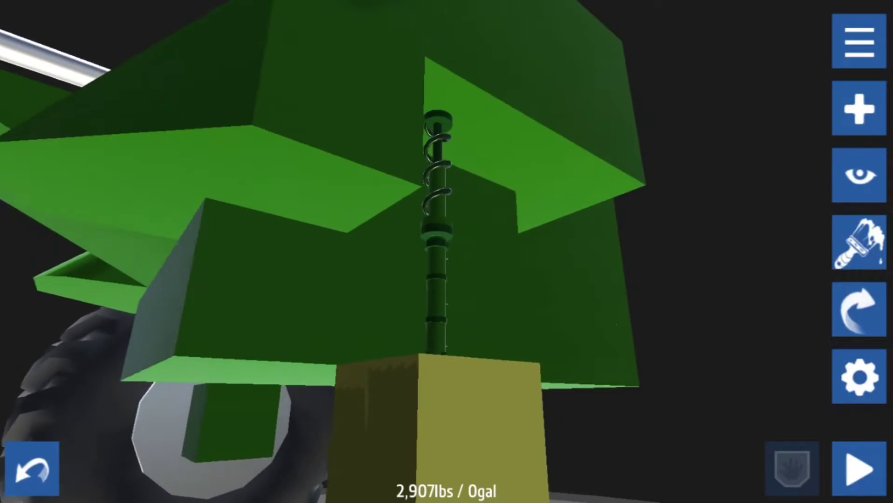
{"action": "left_click_drag", "start_coordinate": [446, 251], "coordinate": [559, 210]}
{"action": "left_click", "coordinate": [859, 108]}
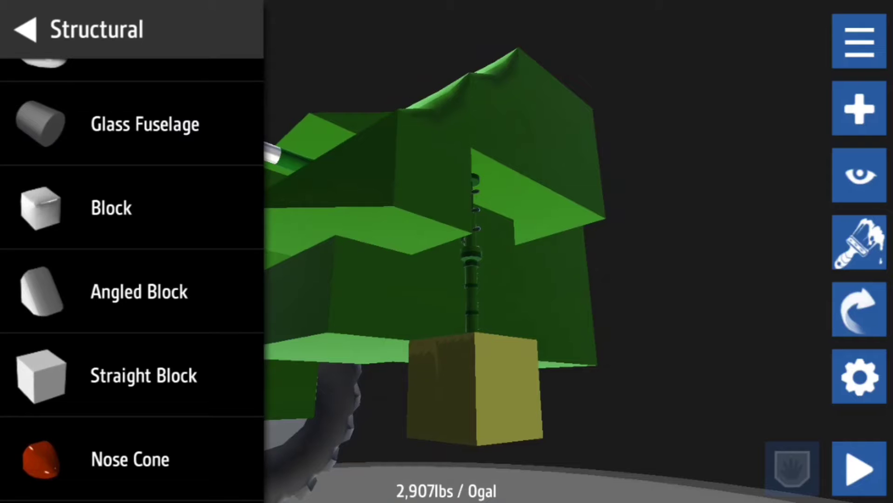
{"action": "left_click", "coordinate": [26, 29]}
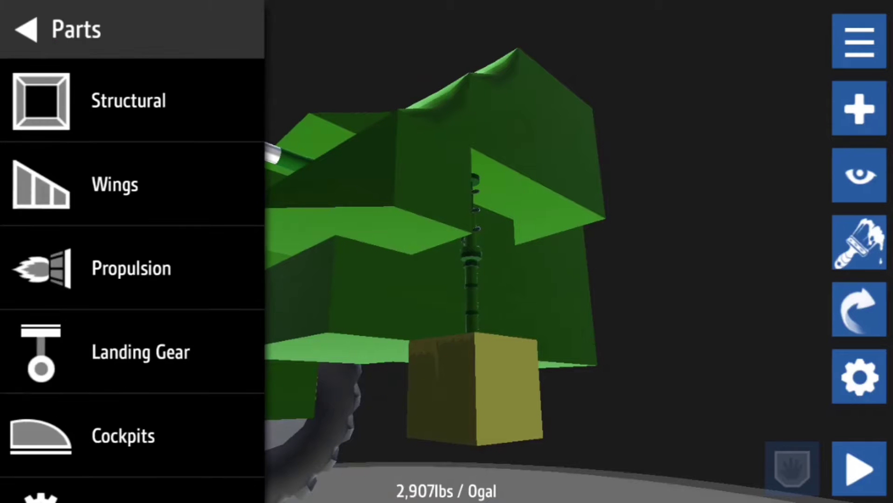
Mirror the tractor tire and attach the copy to the tank's opposite side
{"action": "left_click_drag", "start_coordinate": [489, 251], "coordinate": [349, 210]}
{"action": "scroll", "coordinate": [446, 252], "scroll_direction": "down", "scroll_amount": 3}
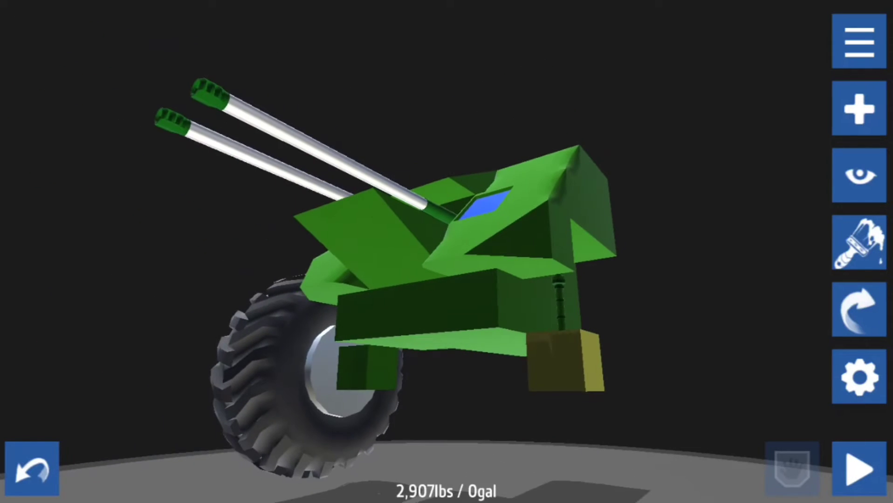
{"action": "left_click", "coordinate": [301, 376]}
{"action": "left_click", "coordinate": [859, 309]}
{"action": "left_click", "coordinate": [723, 310]}
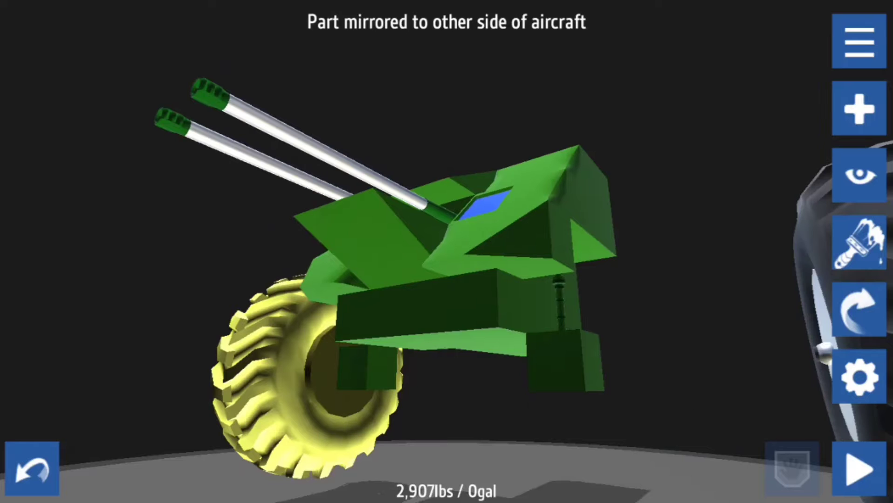
{"action": "left_click_drag", "start_coordinate": [446, 278], "coordinate": [447, 174]}
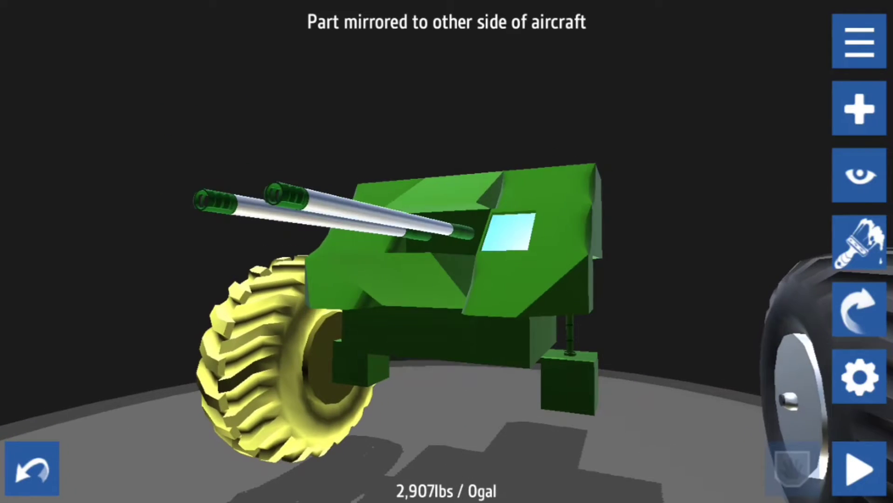
{"action": "left_click", "coordinate": [809, 335]}
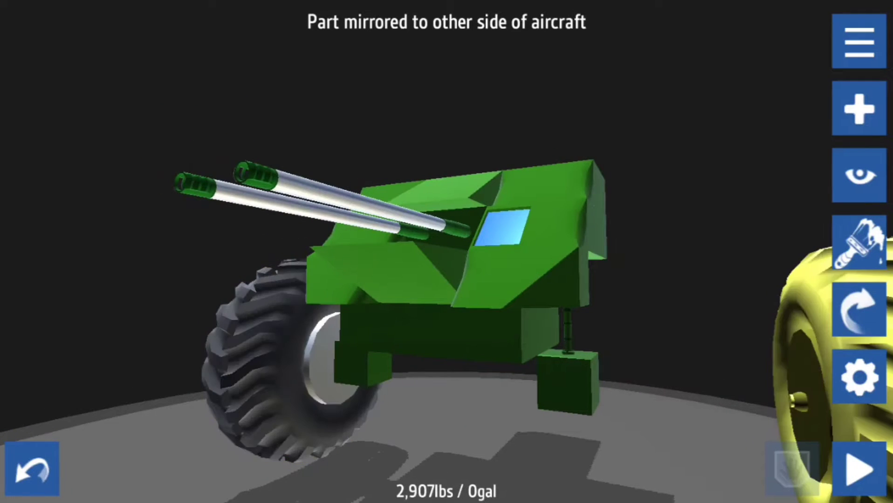
{"action": "left_click_drag", "start_coordinate": [809, 334], "coordinate": [684, 348]}
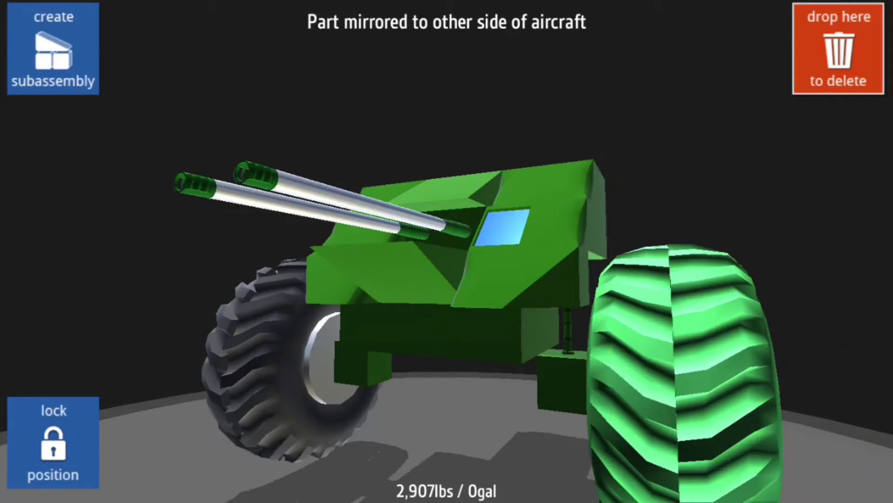
{"action": "mouse_move", "coordinate": [447, 105]}
{"action": "left_mouse_down"}
{"action": "mouse_move", "coordinate": [209, 104]}
{"action": "mouse_move", "coordinate": [488, 104]}
{"action": "mouse_move", "coordinate": [210, 104]}
{"action": "left_mouse_up"}
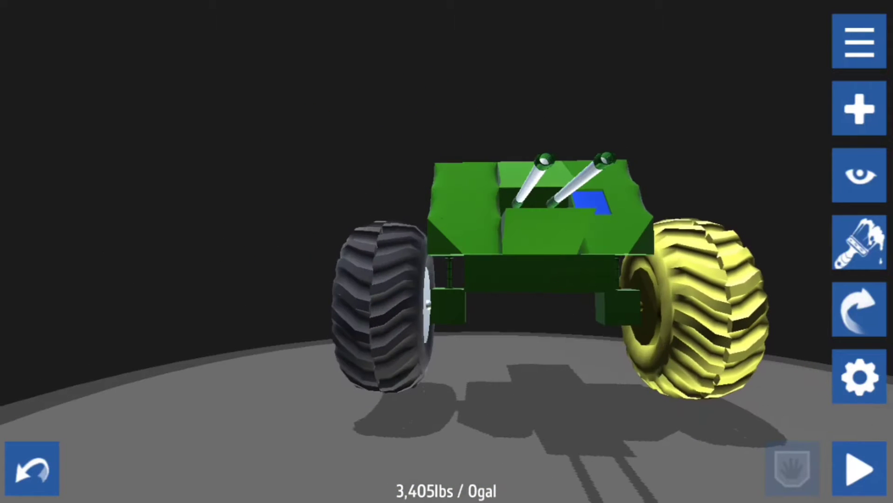
{"action": "left_click", "coordinate": [860, 376]}
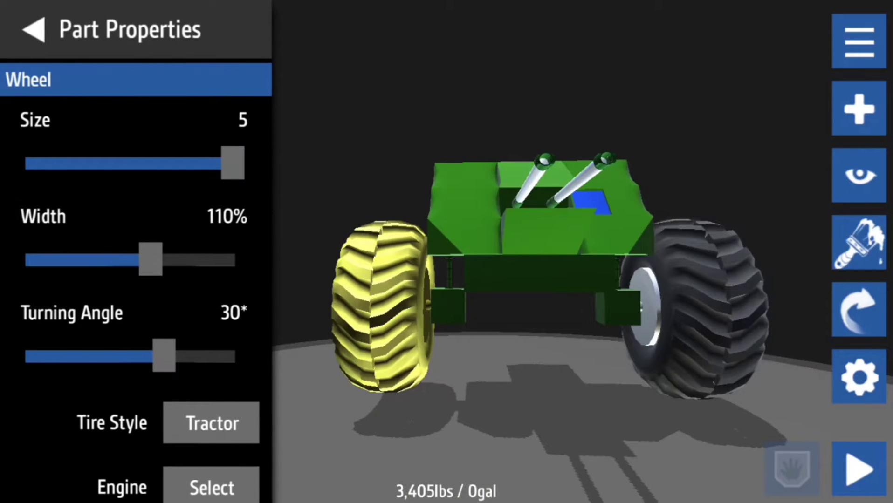
{"action": "scroll", "coordinate": [136, 279], "scroll_direction": "down", "scroll_amount": 8}
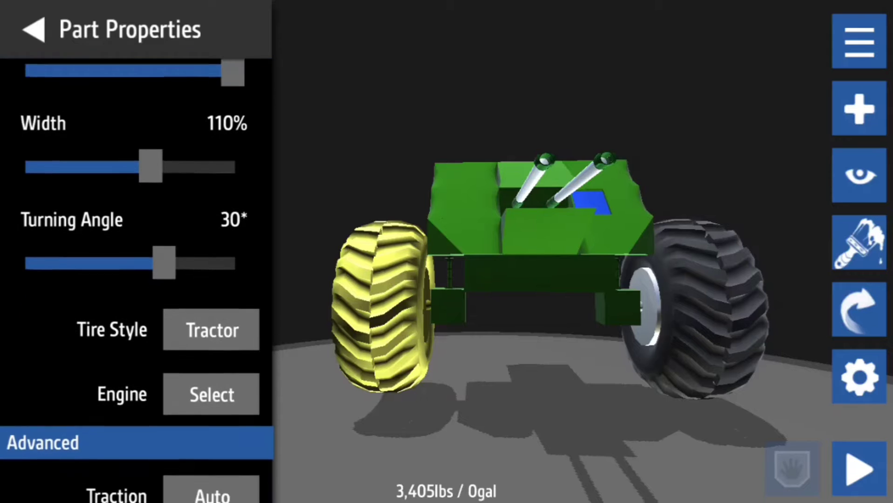
{"action": "scroll", "coordinate": [136, 279], "scroll_direction": "down", "scroll_amount": 3}
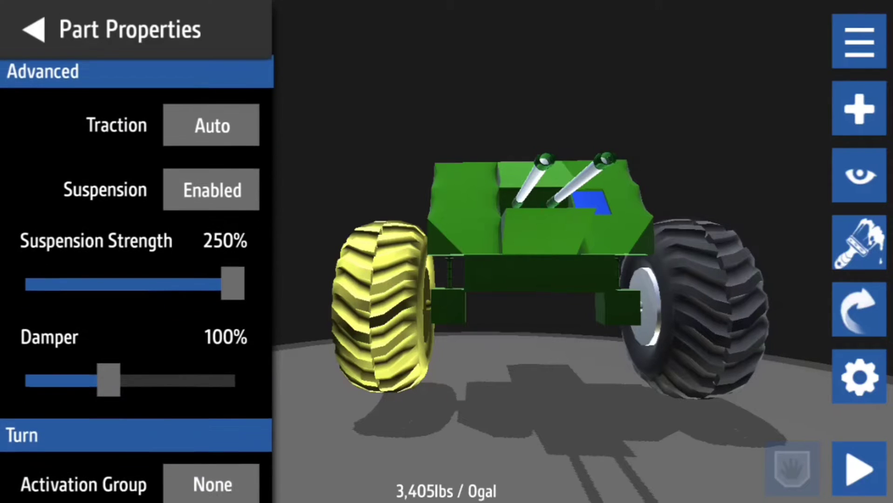
{"action": "scroll", "coordinate": [137, 279], "scroll_direction": "down", "scroll_amount": 2}
{"action": "scroll", "coordinate": [136, 279], "scroll_direction": "down", "scroll_amount": 2}
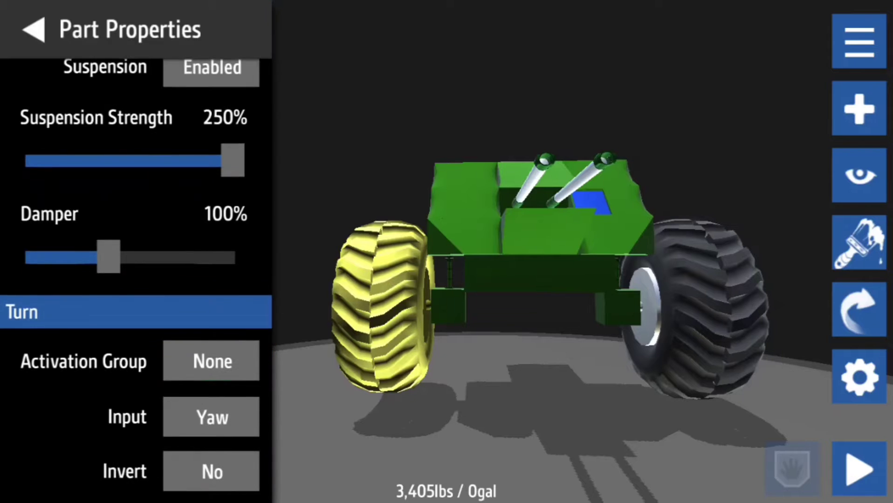
{"action": "scroll", "coordinate": [136, 279], "scroll_direction": "down", "scroll_amount": 1}
{"action": "scroll", "coordinate": [136, 278], "scroll_direction": "down", "scroll_amount": 2}
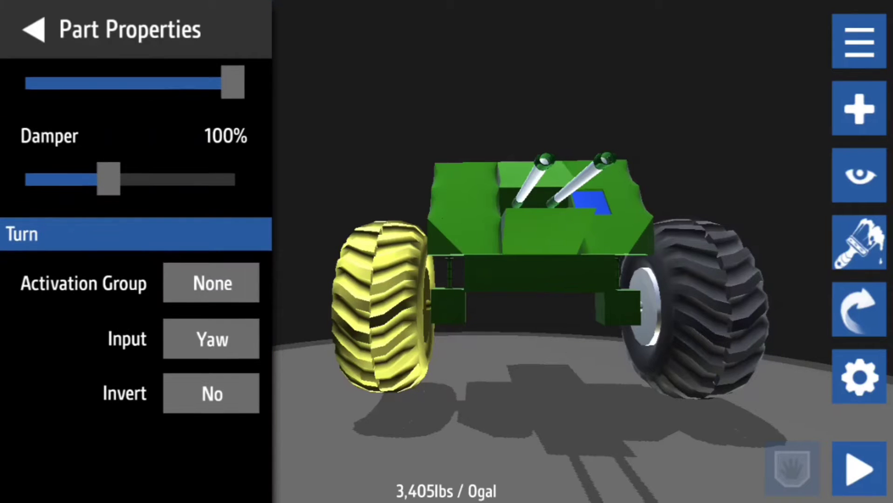
{"action": "scroll", "coordinate": [136, 279], "scroll_direction": "up", "scroll_amount": 2}
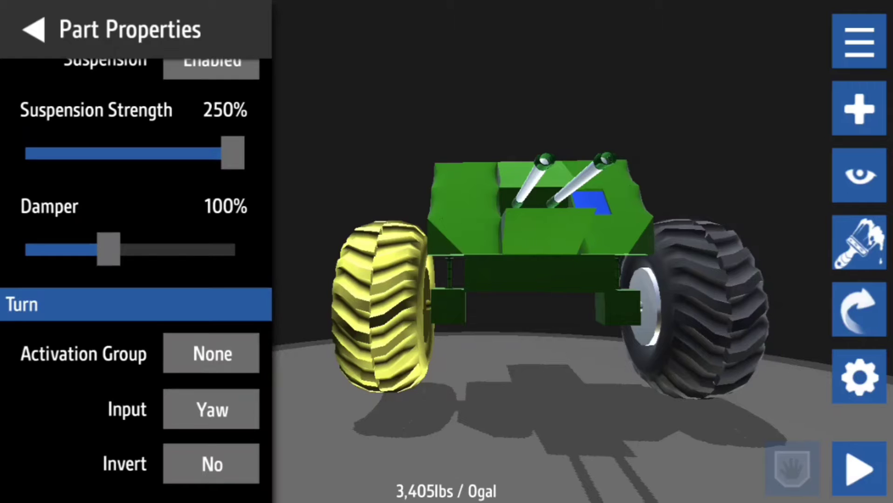
{"action": "left_click", "coordinate": [34, 29]}
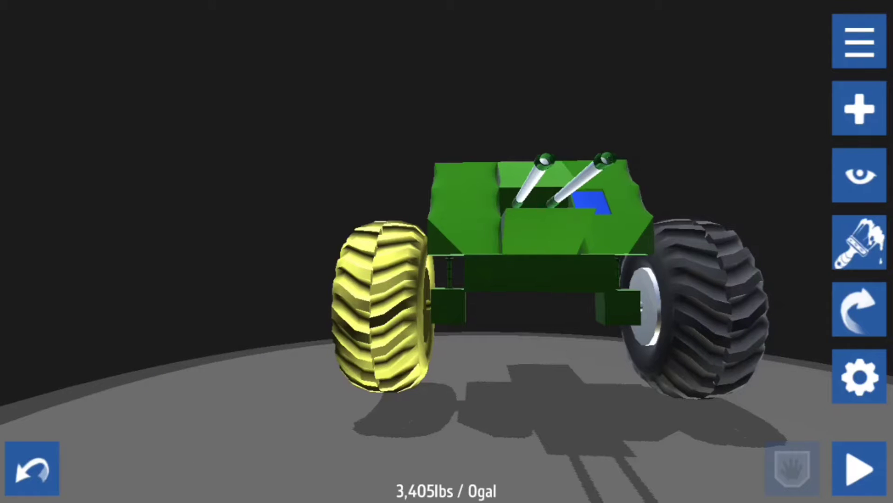
{"action": "left_click_drag", "start_coordinate": [447, 348], "coordinate": [447, 209]}
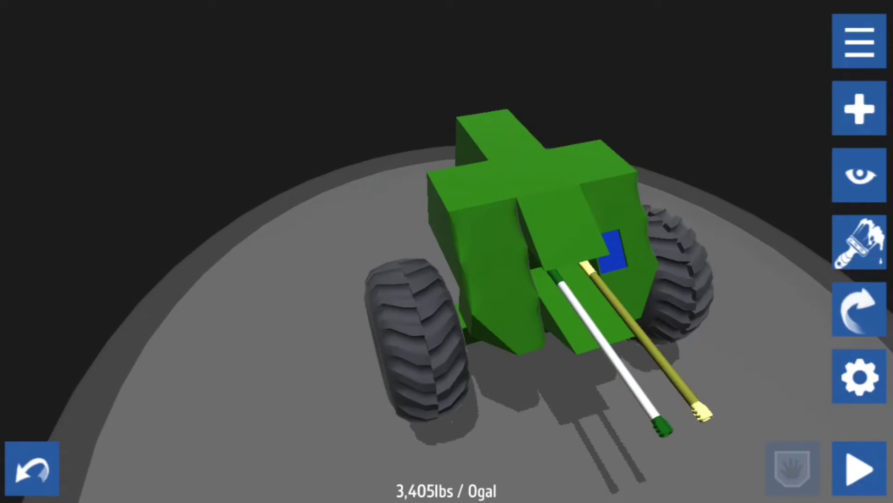
Raise the main cannon's caliber to its 200% maximum (1000 mm)
{"action": "left_click", "coordinate": [628, 349]}
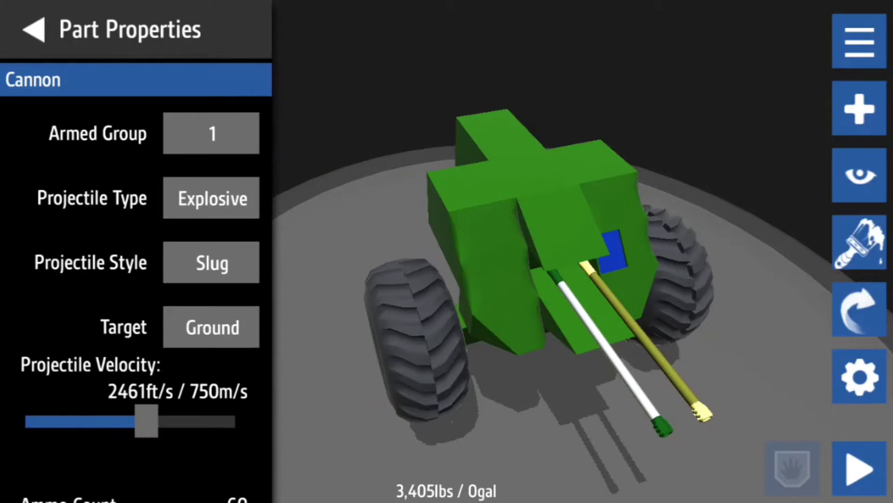
{"action": "scroll", "coordinate": [136, 279], "scroll_direction": "down", "scroll_amount": 3}
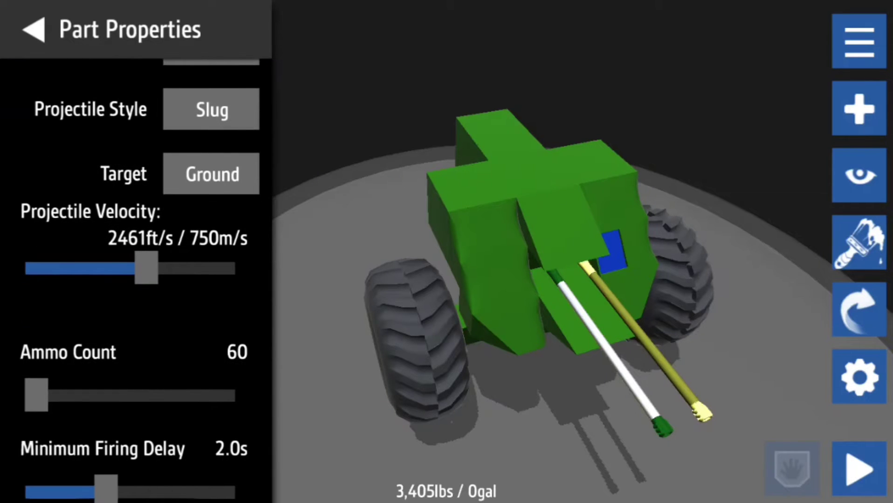
{"action": "scroll", "coordinate": [136, 279], "scroll_direction": "down", "scroll_amount": 3}
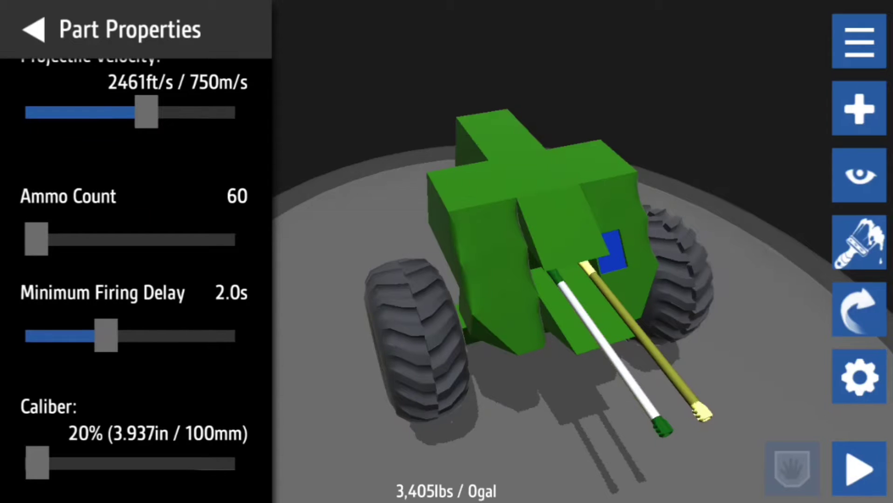
{"action": "scroll", "coordinate": [136, 279], "scroll_direction": "down", "scroll_amount": 3}
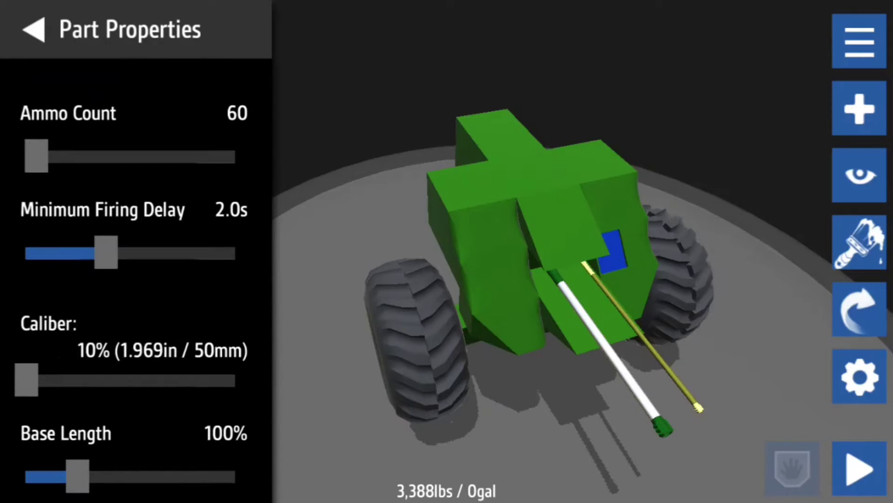
{"action": "left_click_drag", "start_coordinate": [28, 381], "coordinate": [232, 380]}
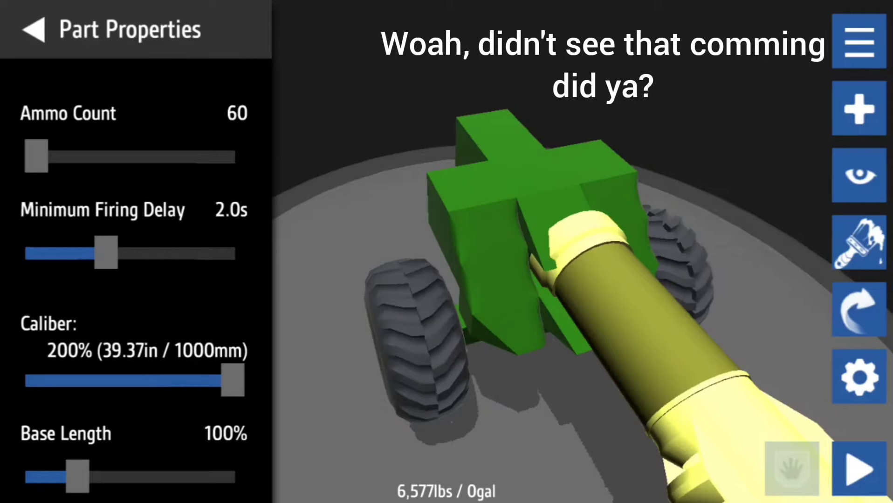
{"action": "mouse_move", "coordinate": [232, 381]}
{"action": "left_mouse_down"}
{"action": "mouse_move", "coordinate": [112, 381]}
{"action": "mouse_move", "coordinate": [232, 381]}
{"action": "left_mouse_up"}
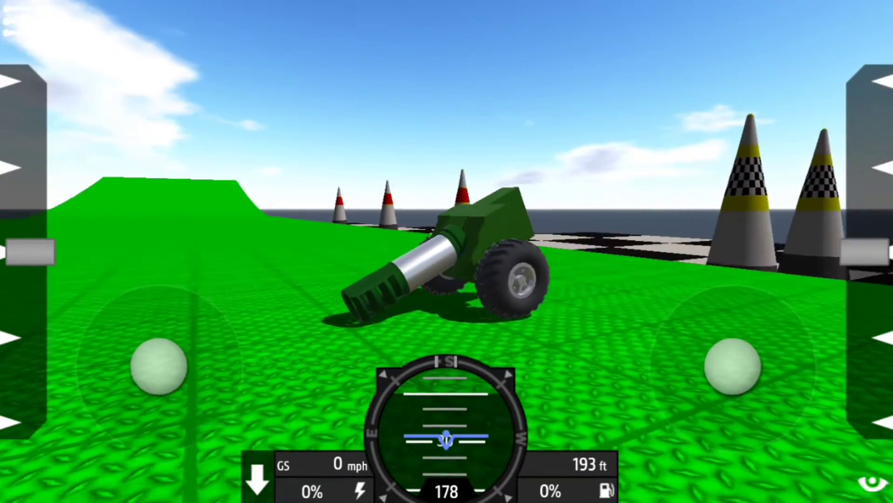
Arm activation group 1, fire the giant cannon, and pause the test drive
{"action": "left_click", "coordinate": [446, 425]}
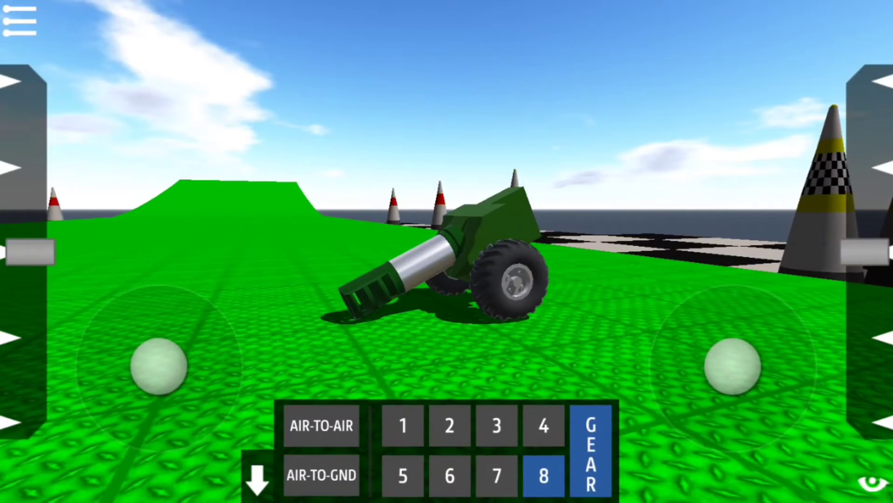
{"action": "left_click", "coordinate": [259, 478]}
{"action": "left_click_drag", "start_coordinate": [447, 210], "coordinate": [279, 209]}
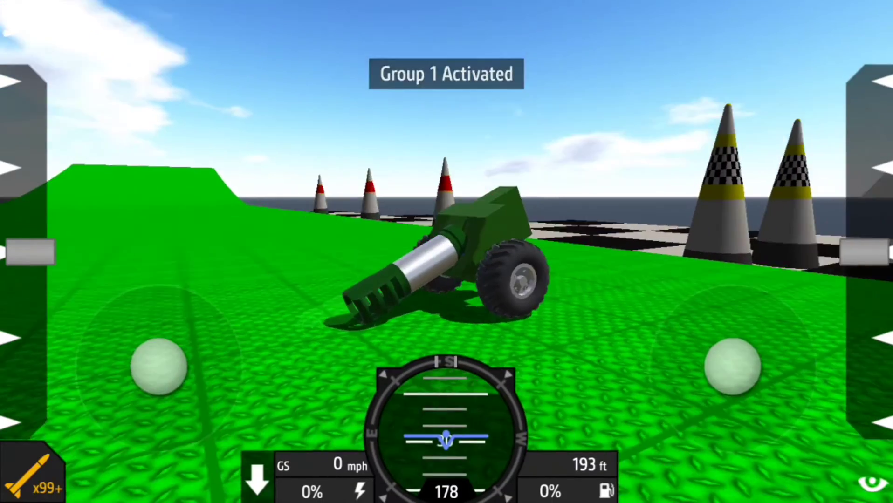
{"action": "left_click", "coordinate": [32, 476]}
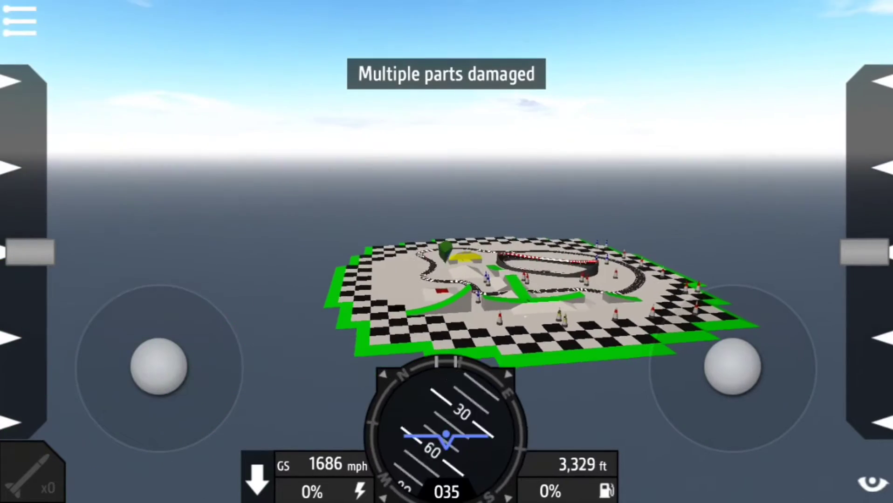
{"action": "left_click", "coordinate": [19, 19]}
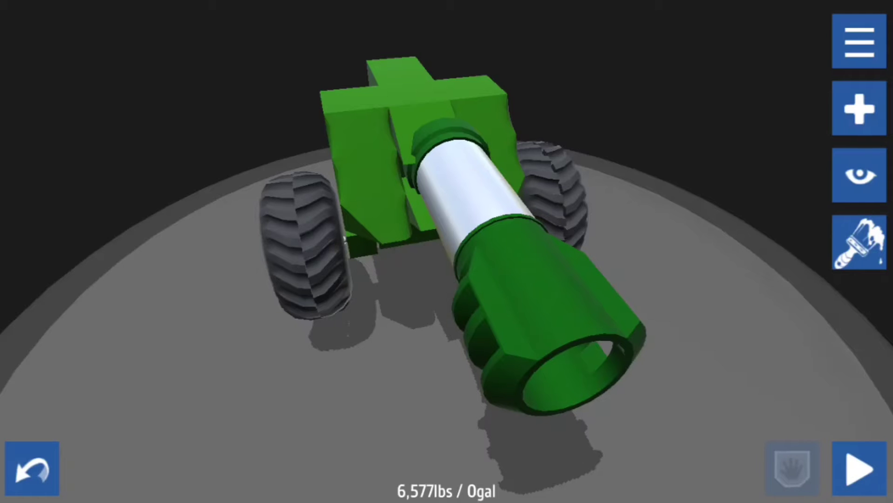
Shrink the giant cannon's caliber back down, keeping 250% recoil force, and return to building
{"action": "left_click", "coordinate": [530, 300]}
{"action": "left_click", "coordinate": [859, 376]}
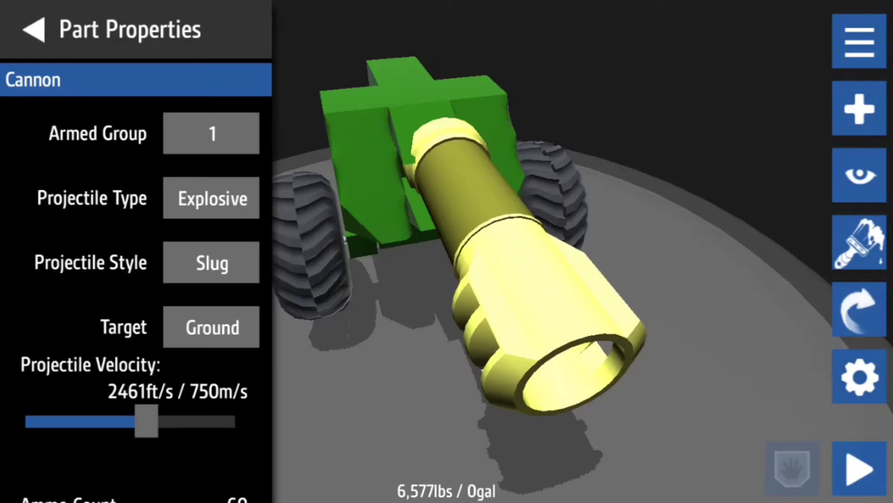
{"action": "scroll", "coordinate": [136, 278], "scroll_direction": "down", "scroll_amount": 3}
{"action": "scroll", "coordinate": [136, 279], "scroll_direction": "down", "scroll_amount": 2}
{"action": "scroll", "coordinate": [137, 279], "scroll_direction": "down", "scroll_amount": 2}
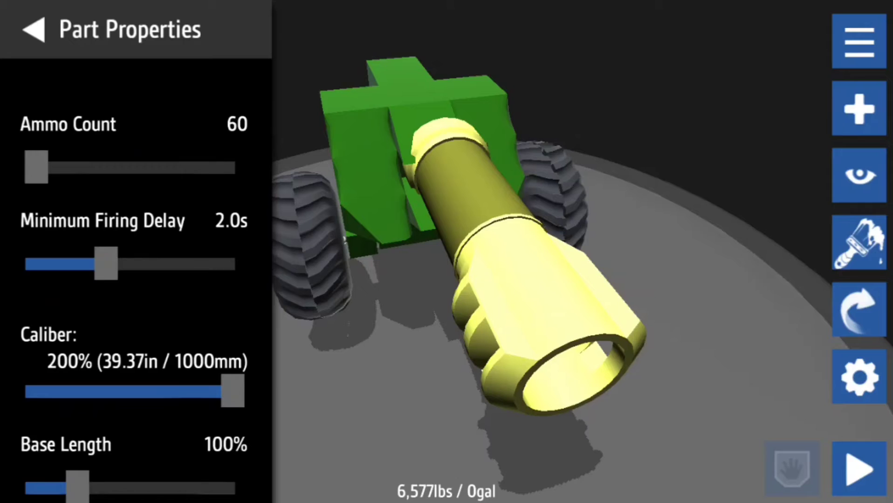
{"action": "scroll", "coordinate": [136, 279], "scroll_direction": "down", "scroll_amount": 1}
{"action": "left_click_drag", "start_coordinate": [232, 367], "coordinate": [56, 367]}
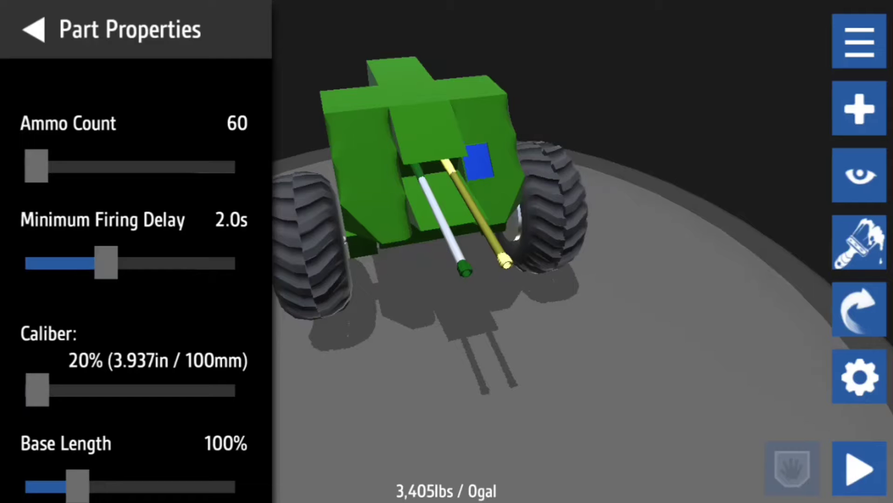
{"action": "scroll", "coordinate": [136, 279], "scroll_direction": "down", "scroll_amount": 4}
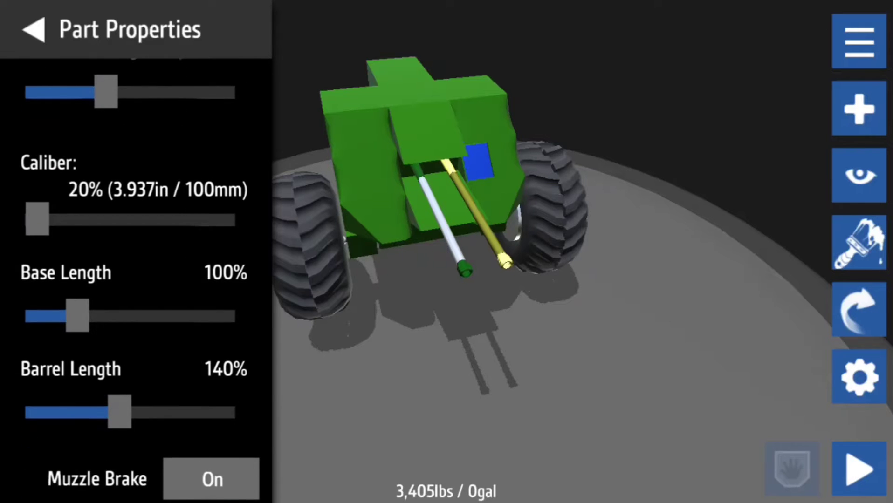
{"action": "scroll", "coordinate": [136, 279], "scroll_direction": "down", "scroll_amount": 1}
{"action": "scroll", "coordinate": [137, 279], "scroll_direction": "down", "scroll_amount": 3}
{"action": "scroll", "coordinate": [136, 279], "scroll_direction": "down", "scroll_amount": 2}
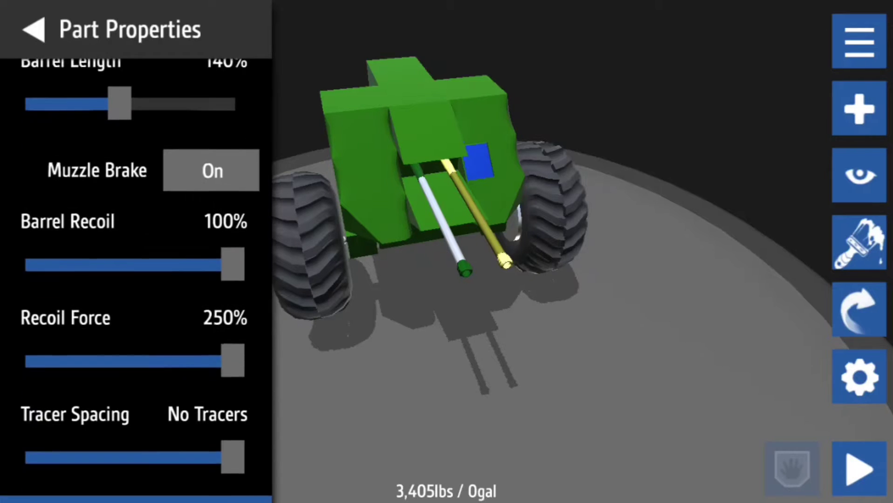
{"action": "scroll", "coordinate": [136, 278], "scroll_direction": "down", "scroll_amount": 1}
{"action": "scroll", "coordinate": [136, 278], "scroll_direction": "down", "scroll_amount": 3}
{"action": "scroll", "coordinate": [136, 279], "scroll_direction": "down", "scroll_amount": 2}
{"action": "scroll", "coordinate": [136, 279], "scroll_direction": "down", "scroll_amount": 1}
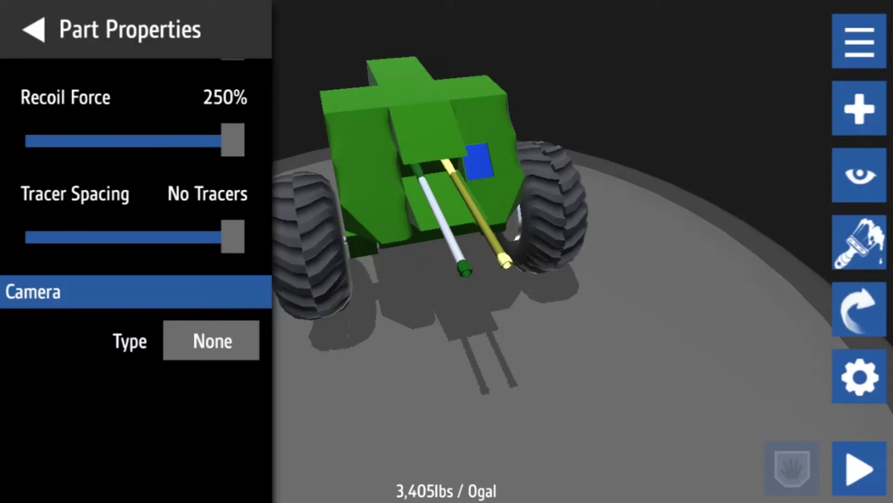
{"action": "left_click", "coordinate": [33, 29]}
Add Straight Blocks from Structural to the hull's top, side, rear and front
{"action": "left_click_drag", "start_coordinate": [558, 279], "coordinate": [349, 279]}
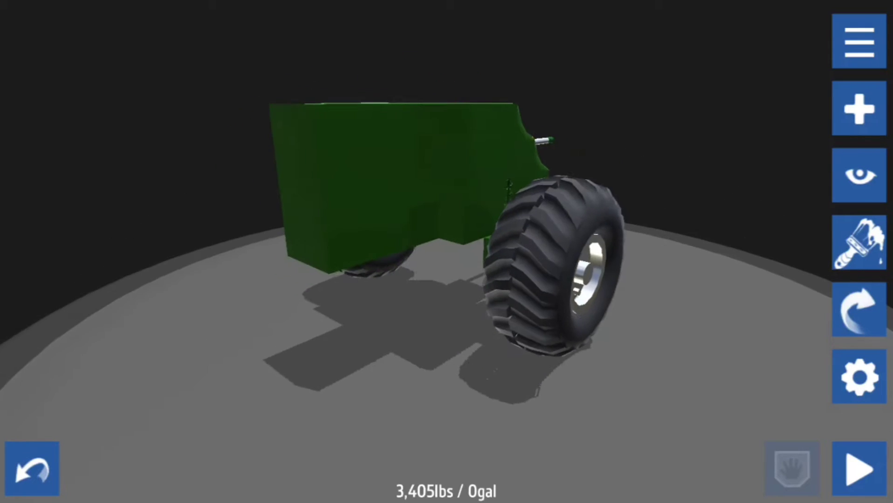
{"action": "left_click", "coordinate": [859, 108]}
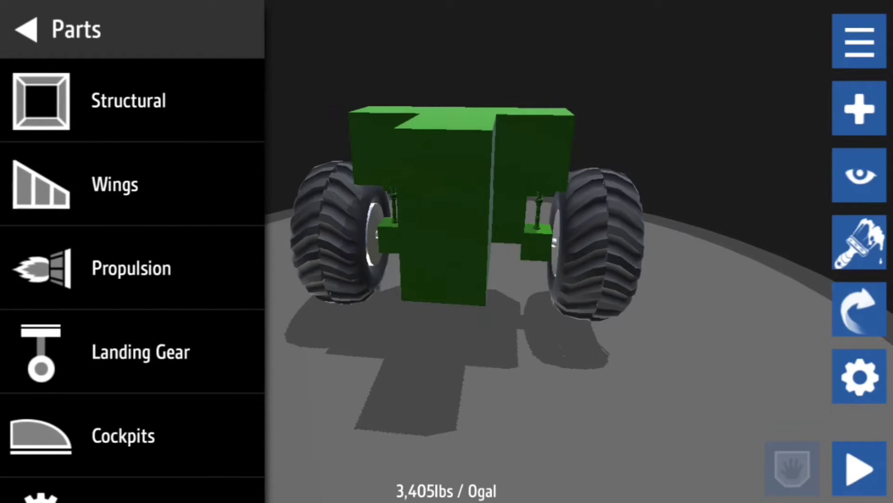
{"action": "scroll", "coordinate": [133, 279], "scroll_direction": "down", "scroll_amount": 1}
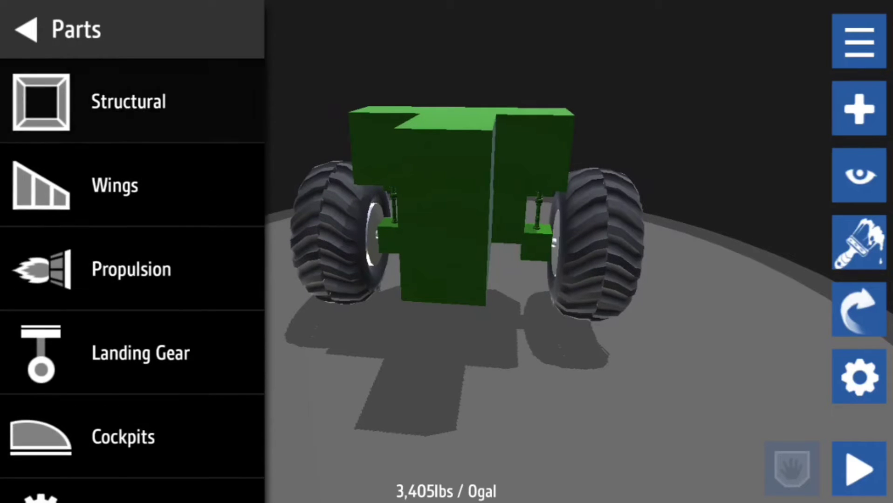
{"action": "left_click", "coordinate": [128, 89]}
{"action": "scroll", "coordinate": [132, 278], "scroll_direction": "down", "scroll_amount": 4}
{"action": "left_click_drag", "start_coordinate": [145, 151], "coordinate": [363, 171]}
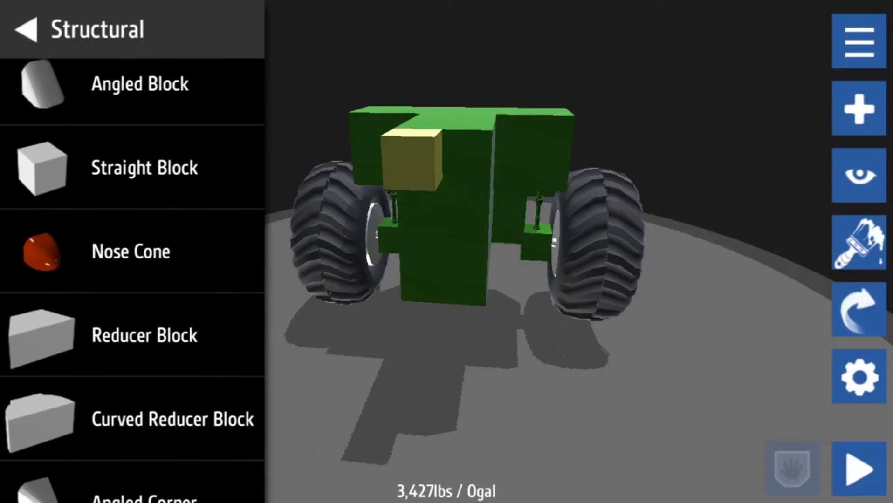
{"action": "left_click_drag", "start_coordinate": [144, 167], "coordinate": [303, 168]}
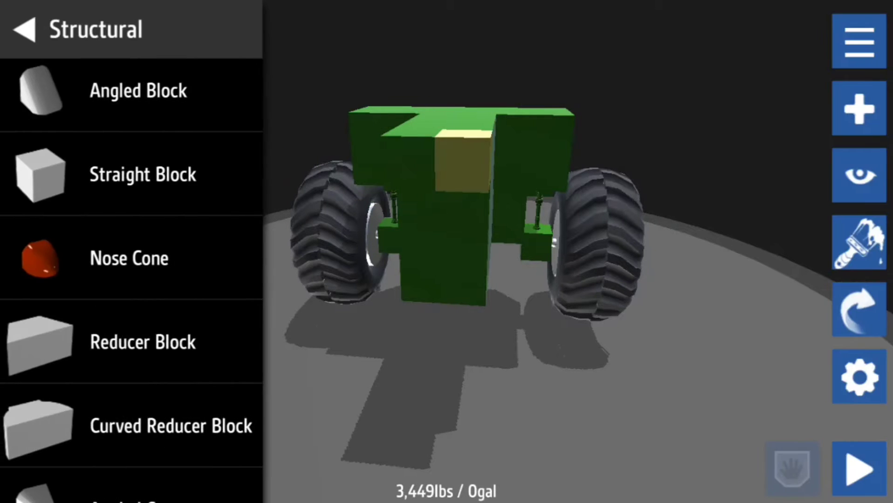
{"action": "left_click_drag", "start_coordinate": [145, 170], "coordinate": [214, 170]}
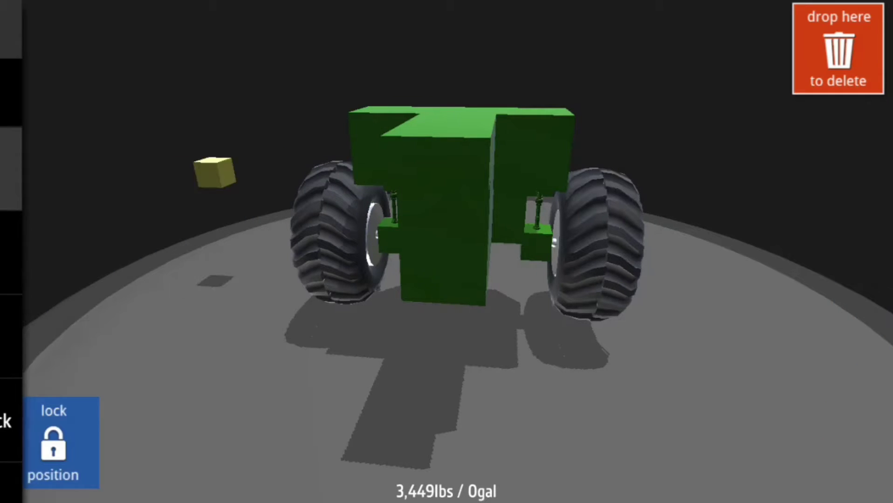
{"action": "left_click_drag", "start_coordinate": [144, 164], "coordinate": [460, 216]}
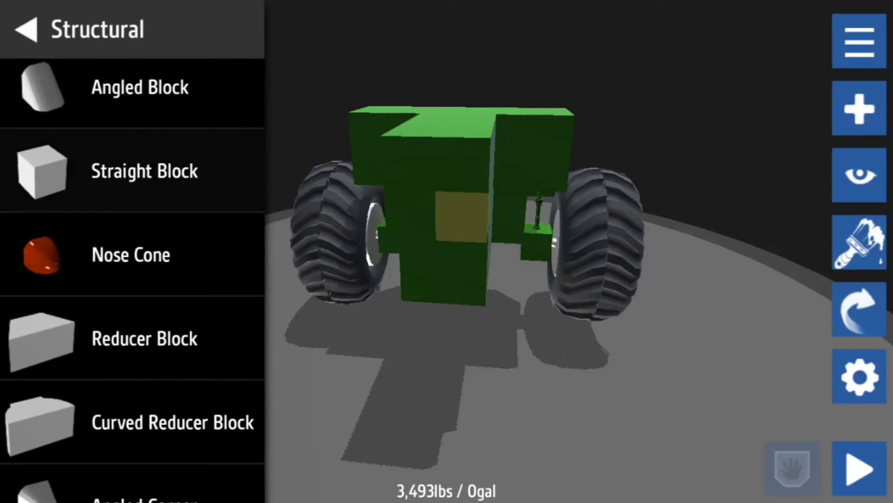
{"action": "mouse_move", "coordinate": [145, 171]}
{"action": "left_mouse_down"}
{"action": "mouse_move", "coordinate": [416, 262]}
{"action": "mouse_move", "coordinate": [349, 244]}
{"action": "left_mouse_up"}
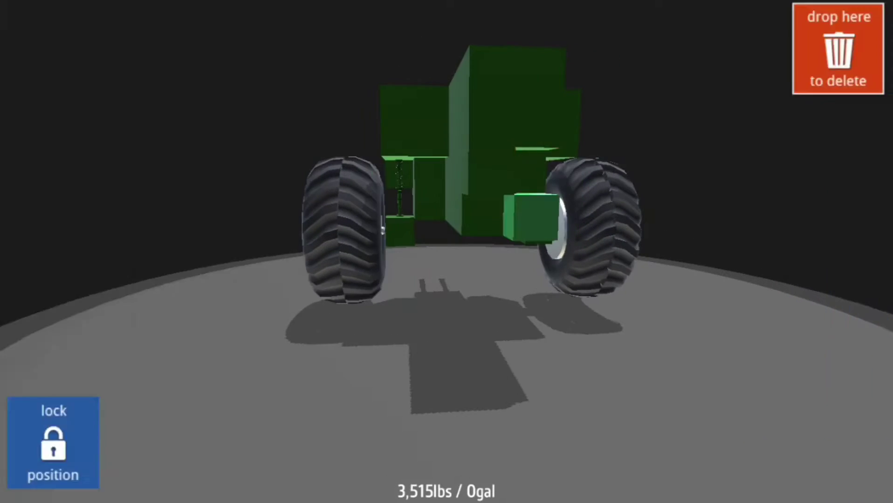
{"action": "left_click_drag", "start_coordinate": [145, 170], "coordinate": [167, 195]}
Undo a bad placement, add more blocks including an angled piece, and briefly browse Gizmos
{"action": "left_click_drag", "start_coordinate": [446, 279], "coordinate": [558, 209]}
{"action": "left_click", "coordinate": [32, 469]}
{"action": "left_click_drag", "start_coordinate": [447, 278], "coordinate": [349, 348]}
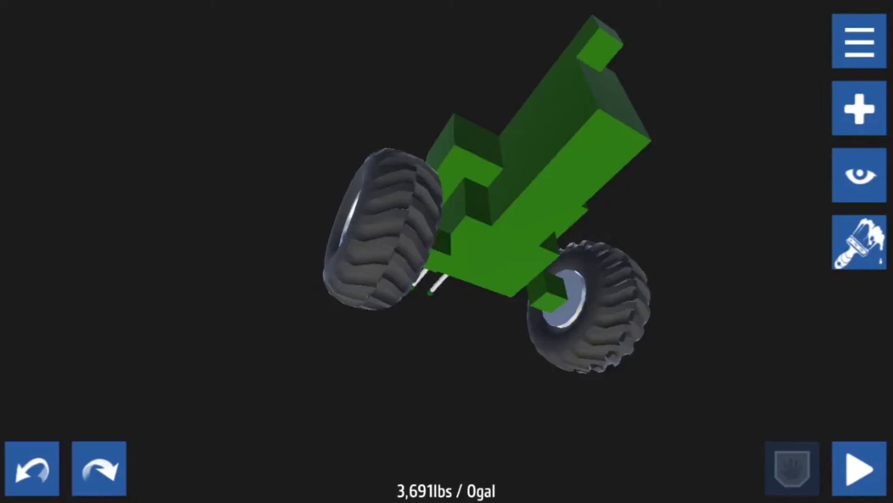
{"action": "left_click_drag", "start_coordinate": [145, 171], "coordinate": [481, 292]}
{"action": "mouse_move", "coordinate": [145, 198]}
{"action": "left_mouse_down"}
{"action": "mouse_move", "coordinate": [446, 279]}
{"action": "mouse_move", "coordinate": [349, 244]}
{"action": "mouse_move", "coordinate": [482, 293]}
{"action": "mouse_move", "coordinate": [558, 209]}
{"action": "left_mouse_up"}
{"action": "left_click_drag", "start_coordinate": [446, 279], "coordinate": [349, 313]}
{"action": "mouse_move", "coordinate": [145, 143]}
{"action": "left_mouse_down"}
{"action": "mouse_move", "coordinate": [447, 279]}
{"action": "mouse_move", "coordinate": [488, 230]}
{"action": "left_mouse_up"}
{"action": "left_click_drag", "start_coordinate": [447, 278], "coordinate": [558, 244]}
{"action": "mouse_move", "coordinate": [144, 143]}
{"action": "left_mouse_down"}
{"action": "mouse_move", "coordinate": [446, 278]}
{"action": "mouse_move", "coordinate": [530, 264]}
{"action": "left_mouse_up"}
{"action": "left_click", "coordinate": [26, 29]}
{"action": "left_click", "coordinate": [859, 108]}
{"action": "left_click", "coordinate": [523, 279]}
{"action": "left_click", "coordinate": [859, 108]}
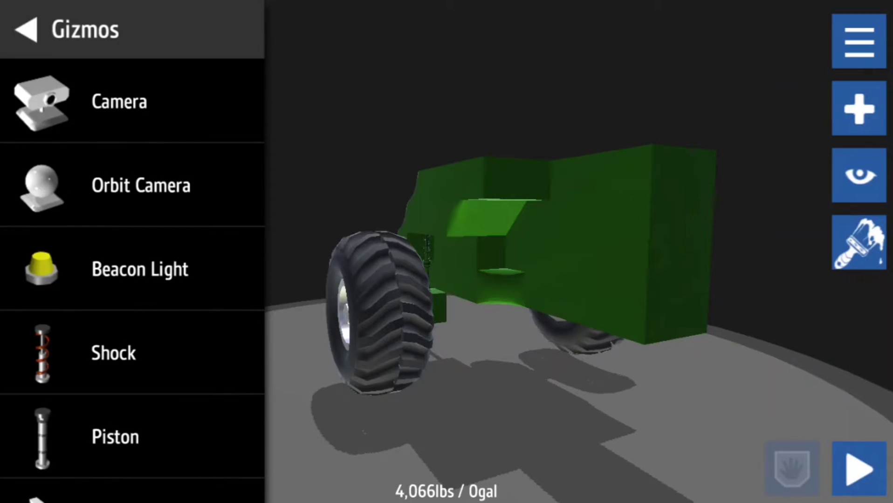
{"action": "scroll", "coordinate": [133, 278], "scroll_direction": "down", "scroll_amount": 3}
{"action": "scroll", "coordinate": [133, 210], "scroll_direction": "up", "scroll_amount": 1}
{"action": "left_click", "coordinate": [26, 29]}
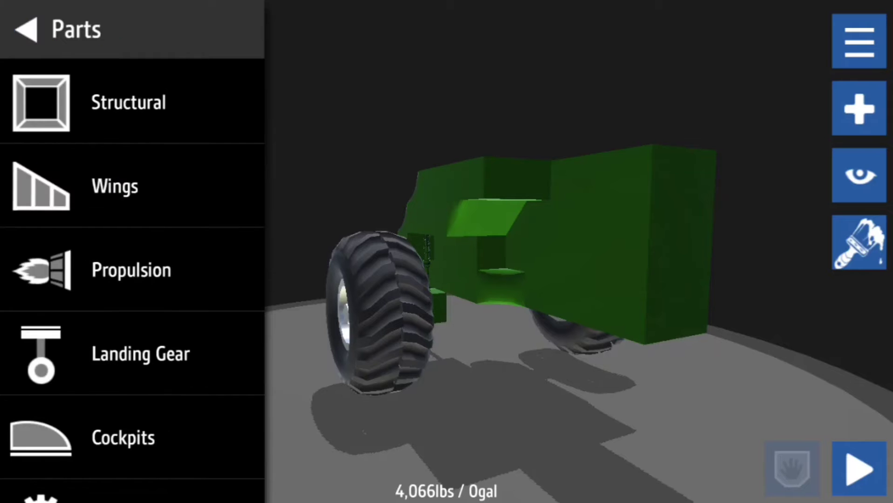
{"action": "left_click", "coordinate": [26, 29]}
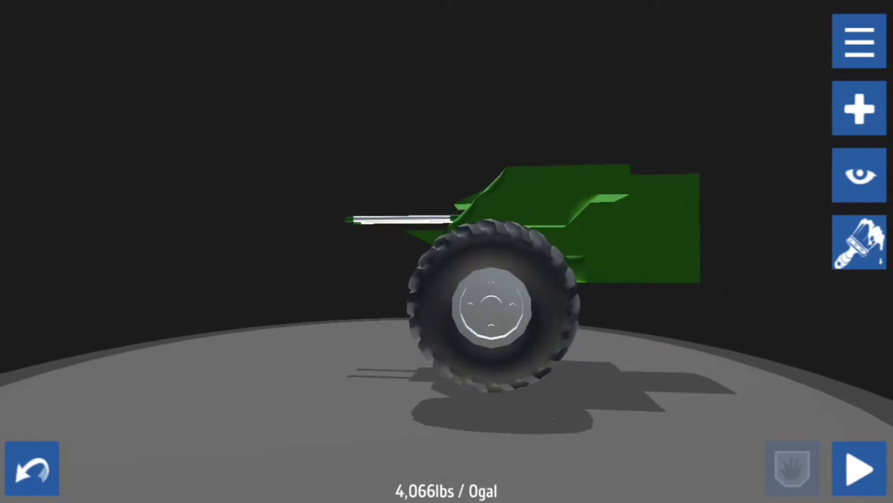
{"action": "left_click_drag", "start_coordinate": [447, 279], "coordinate": [545, 264]}
{"action": "left_click", "coordinate": [859, 108]}
{"action": "left_click", "coordinate": [523, 251]}
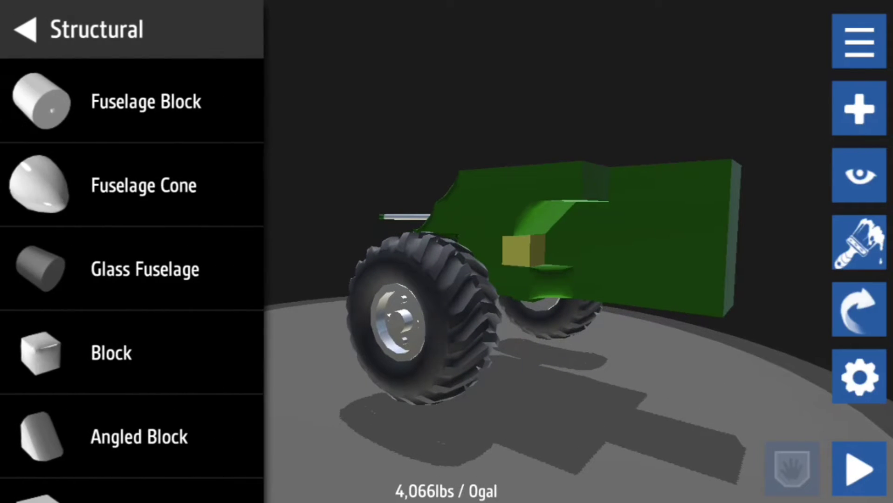
{"action": "left_click", "coordinate": [26, 29]}
{"action": "left_click_drag", "start_coordinate": [447, 314], "coordinate": [419, 313]}
{"action": "left_click", "coordinate": [858, 108]}
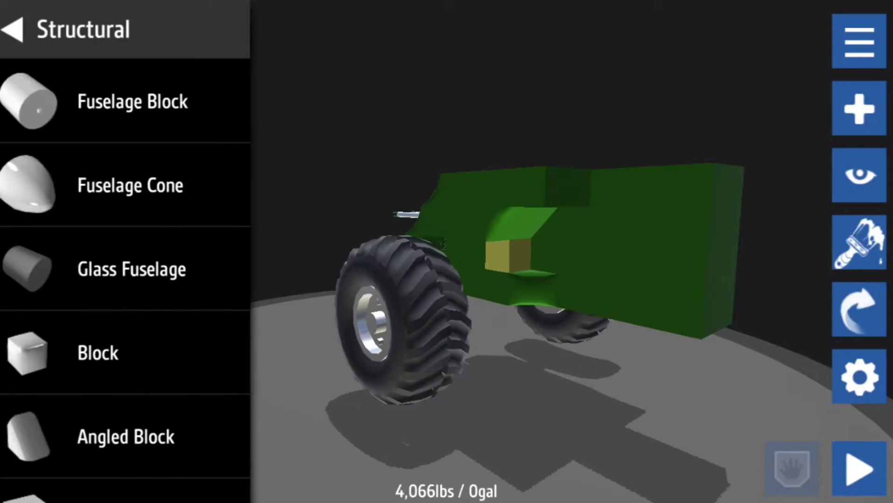
{"action": "left_click", "coordinate": [26, 29]}
{"action": "scroll", "coordinate": [488, 265], "scroll_direction": "up", "scroll_amount": 5}
{"action": "left_click", "coordinate": [859, 108]}
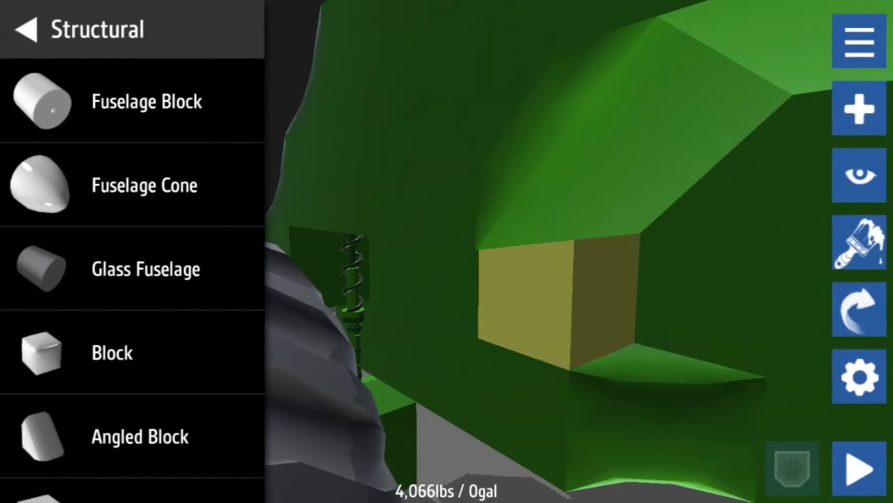
{"action": "left_click", "coordinate": [26, 29]}
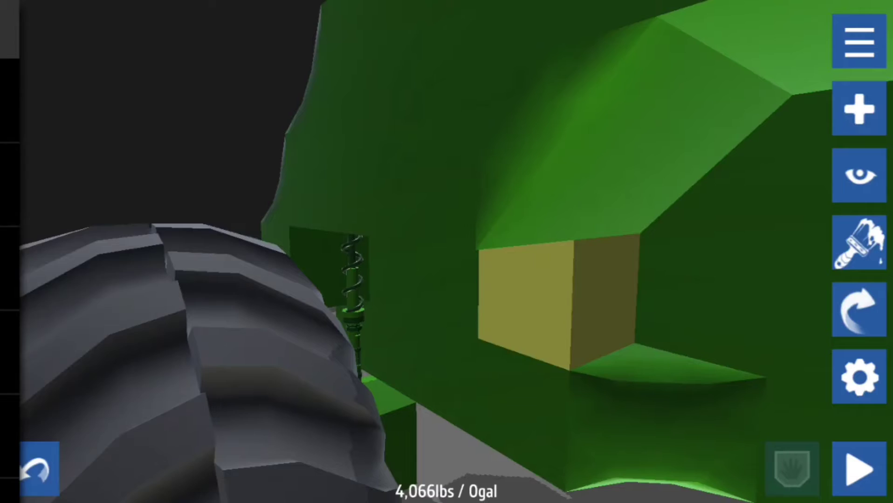
{"action": "left_click", "coordinate": [859, 108]}
{"action": "scroll", "coordinate": [488, 264], "scroll_direction": "up", "scroll_amount": 4}
{"action": "scroll", "coordinate": [488, 264], "scroll_direction": "down", "scroll_amount": 4}
{"action": "left_click_drag", "start_coordinate": [502, 348], "coordinate": [544, 224]}
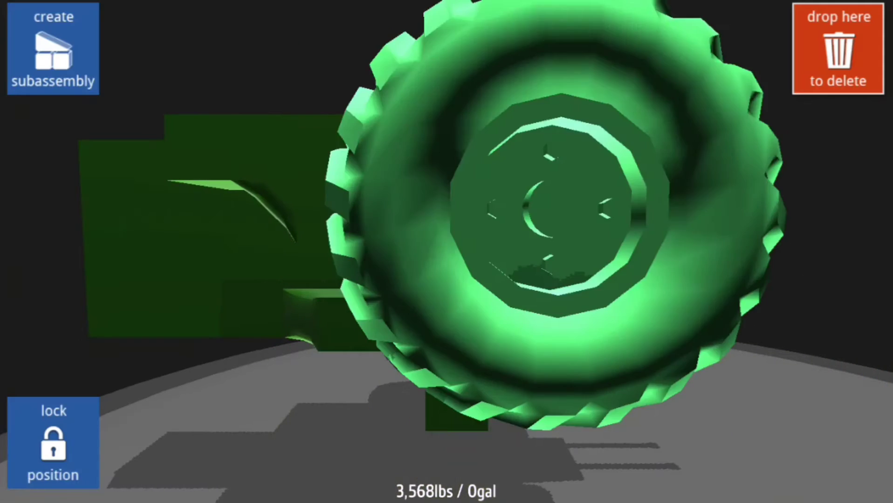
{"action": "left_click", "coordinate": [544, 223]}
{"action": "left_click", "coordinate": [859, 109]}
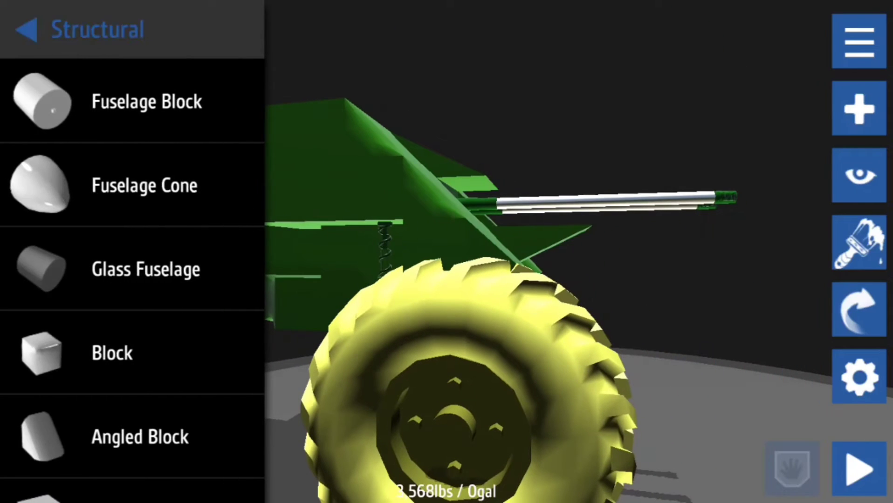
{"action": "left_click", "coordinate": [26, 30]}
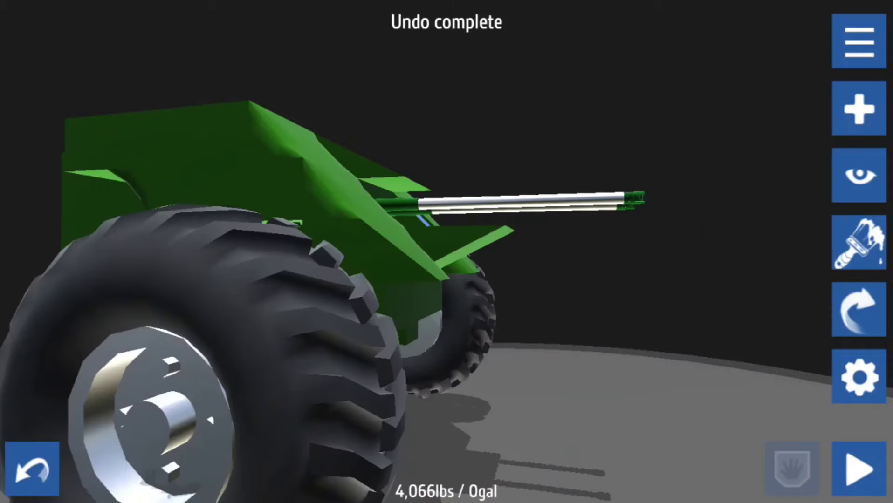
{"action": "left_click_drag", "start_coordinate": [446, 278], "coordinate": [628, 279]}
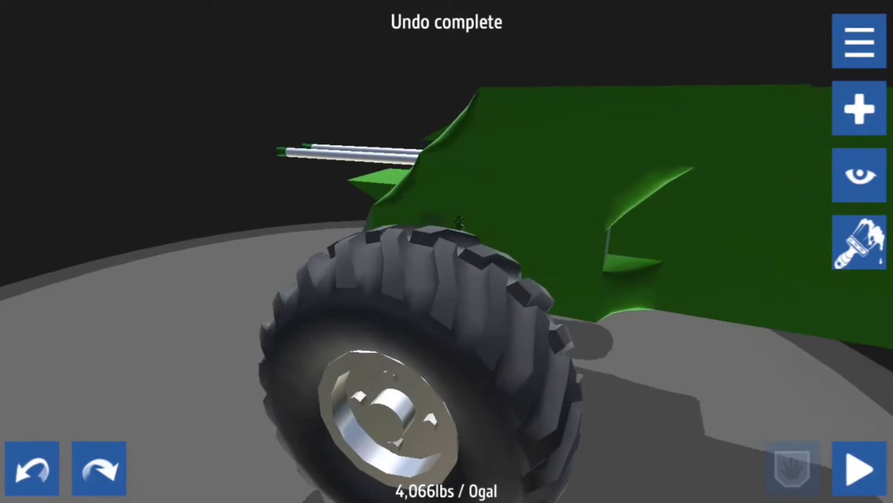
{"action": "scroll", "coordinate": [446, 279], "scroll_direction": "up", "scroll_amount": 3}
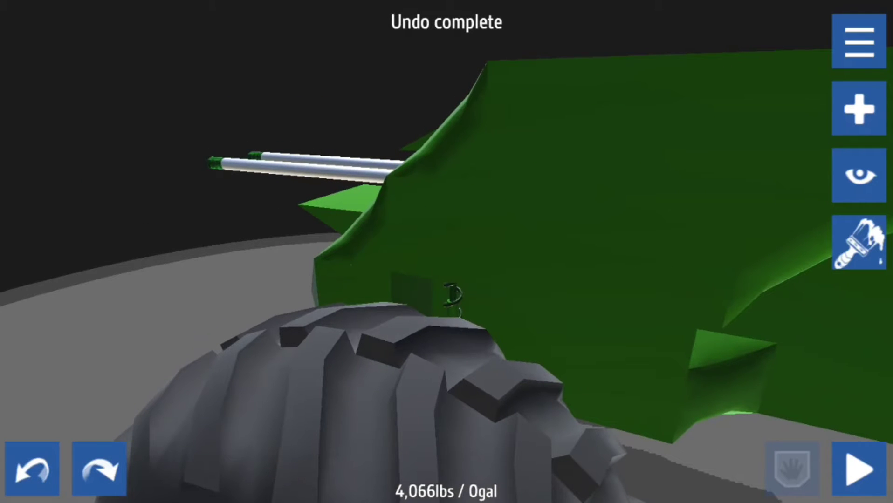
{"action": "left_click_drag", "start_coordinate": [447, 279], "coordinate": [348, 210]}
{"action": "left_click", "coordinate": [348, 314]}
{"action": "left_click", "coordinate": [209, 105]}
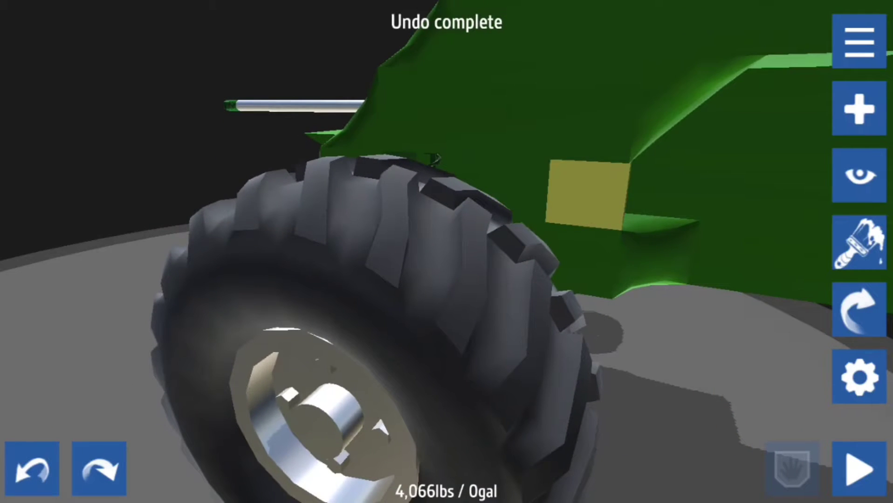
{"action": "left_click_drag", "start_coordinate": [446, 279], "coordinate": [558, 244]}
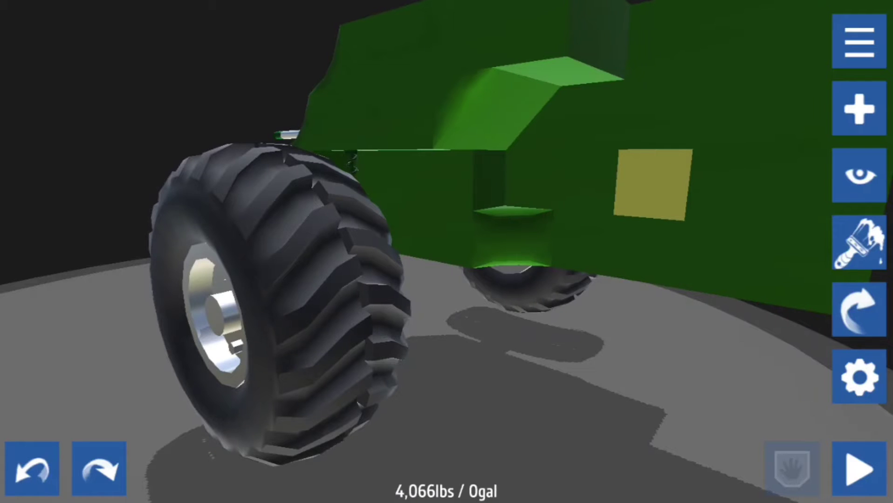
Place structural blocks against the hull beside the vehicle
{"action": "left_click", "coordinate": [859, 110]}
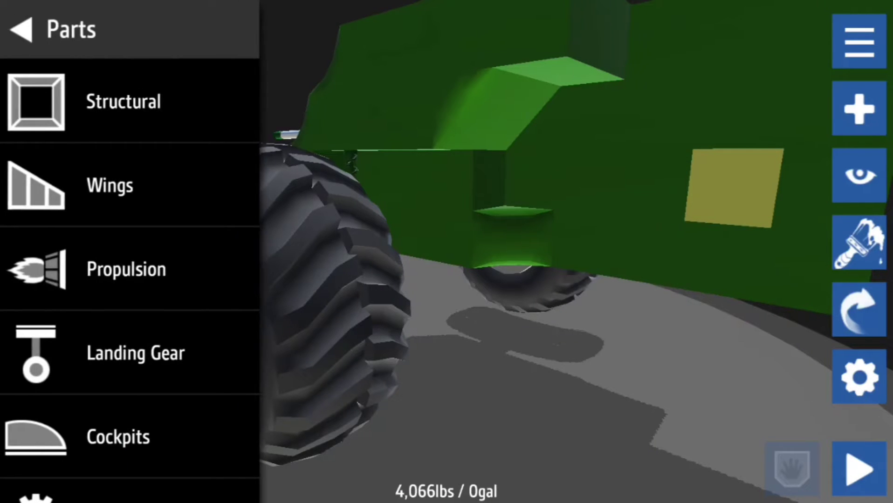
{"action": "left_click", "coordinate": [119, 100]}
{"action": "scroll", "coordinate": [132, 279], "scroll_direction": "down", "scroll_amount": 3}
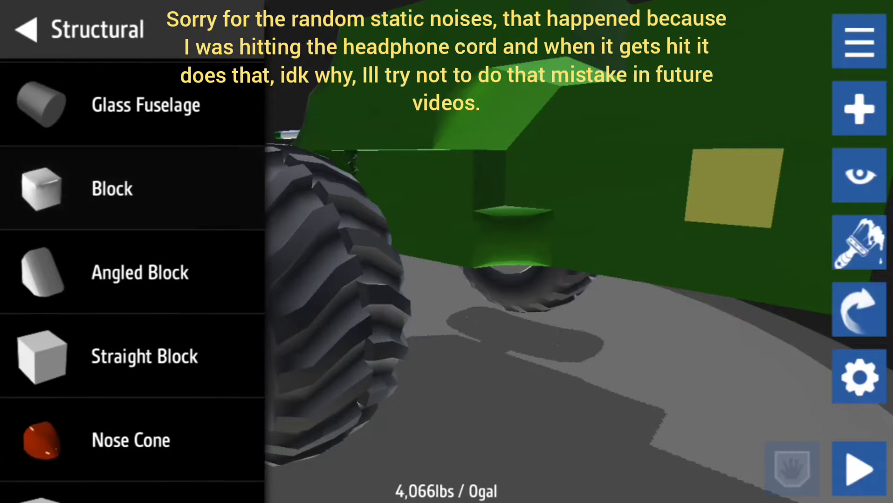
{"action": "left_click_drag", "start_coordinate": [119, 341], "coordinate": [635, 261]}
{"action": "left_click", "coordinate": [726, 196]}
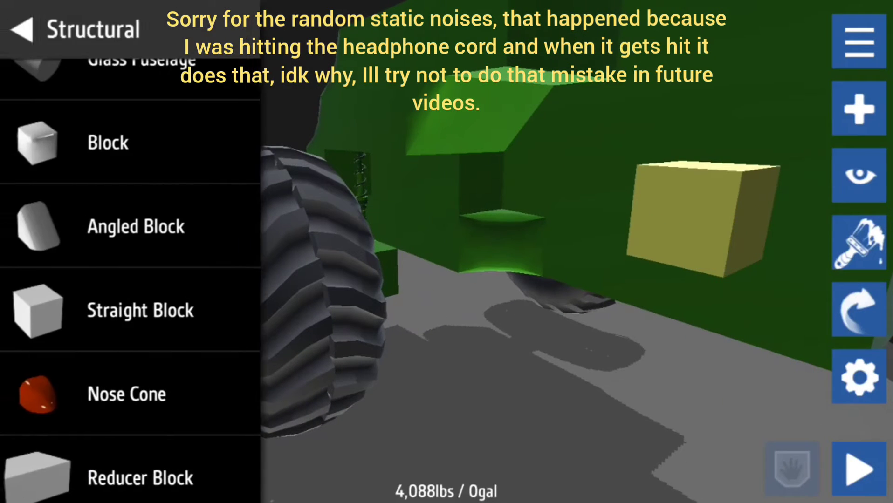
{"action": "left_click_drag", "start_coordinate": [704, 216], "coordinate": [705, 111]}
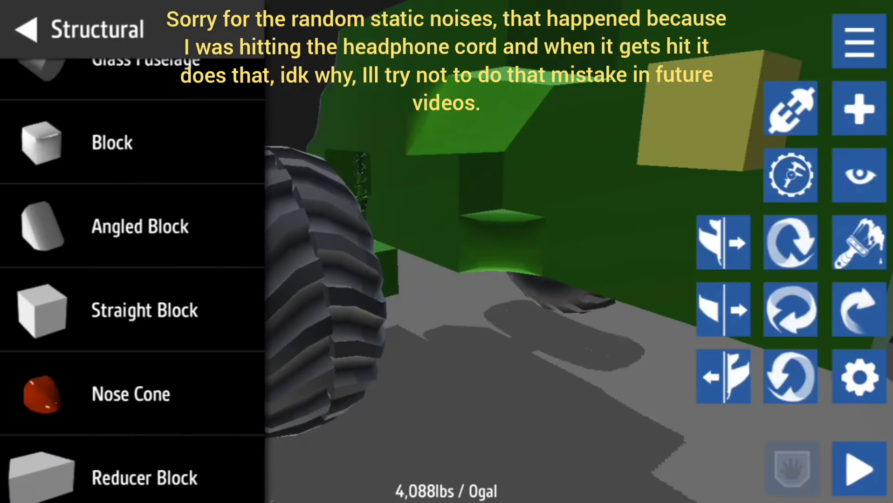
{"action": "left_click_drag", "start_coordinate": [488, 314], "coordinate": [349, 278]}
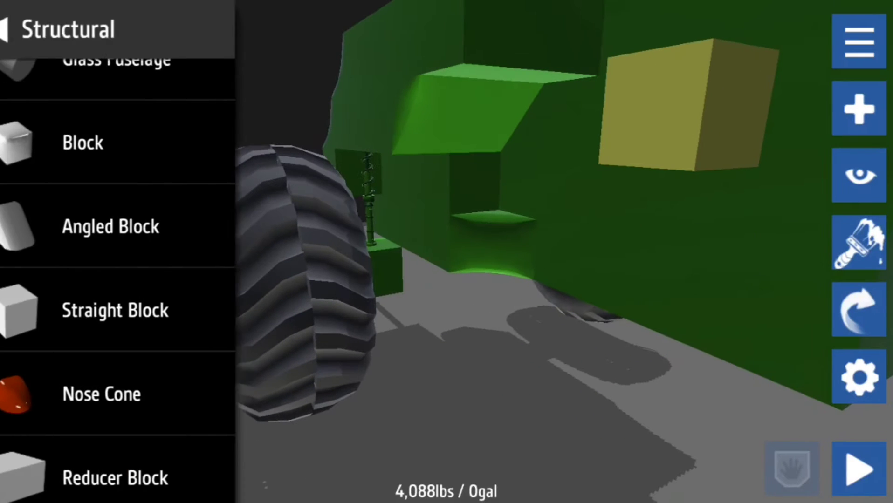
{"action": "left_click_drag", "start_coordinate": [42, 139], "coordinate": [628, 104]}
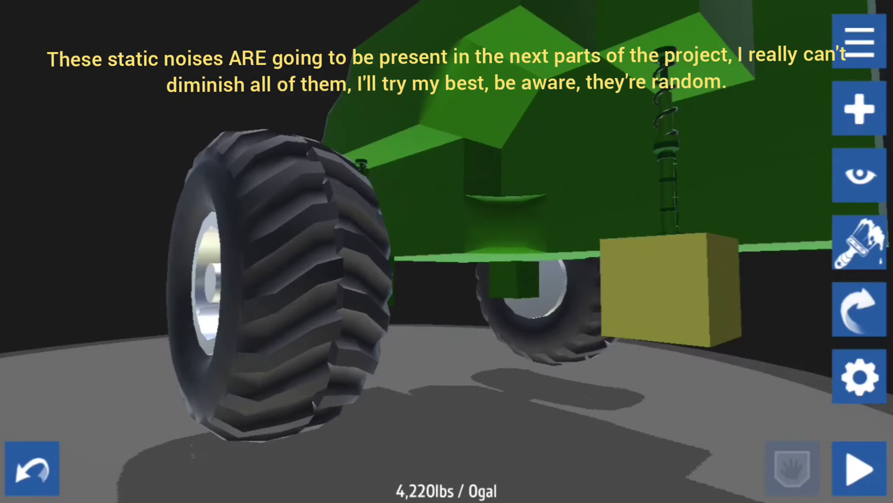
Mirror the front tractor wheel to the tank's other side and position it
{"action": "left_click", "coordinate": [279, 278]}
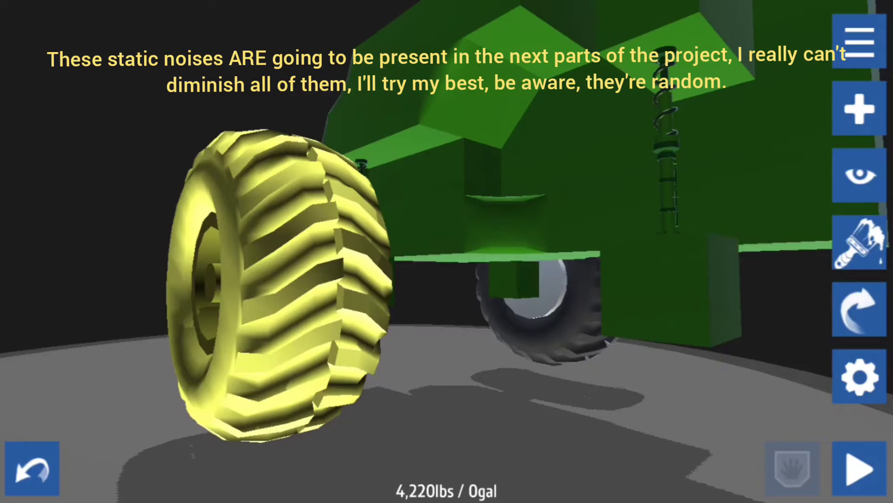
{"action": "left_click", "coordinate": [723, 243]}
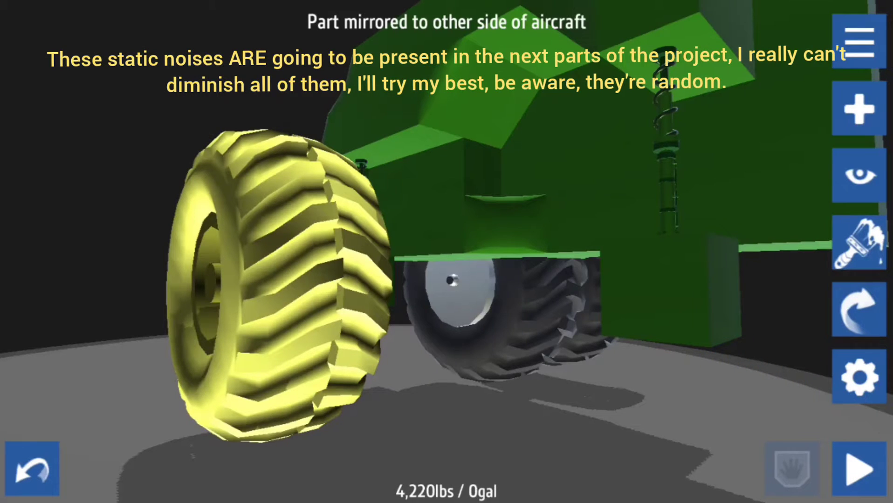
{"action": "left_click_drag", "start_coordinate": [489, 313], "coordinate": [704, 292]}
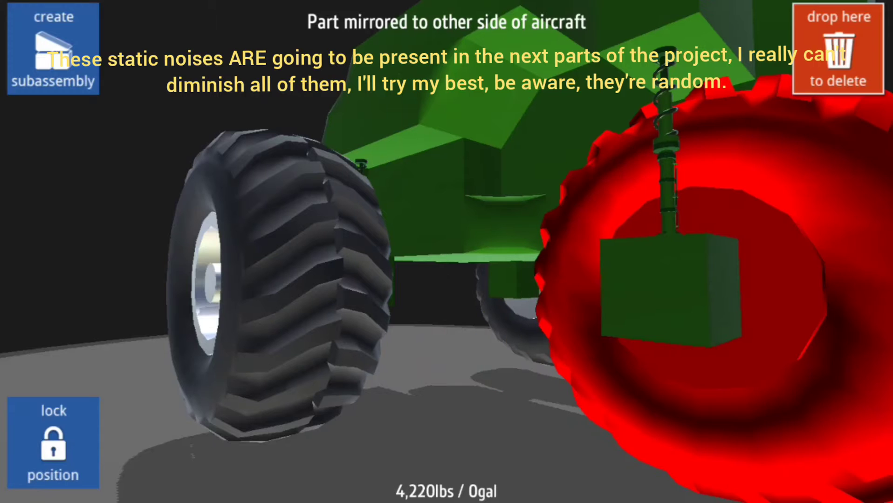
{"action": "left_click_drag", "start_coordinate": [704, 293], "coordinate": [600, 278]}
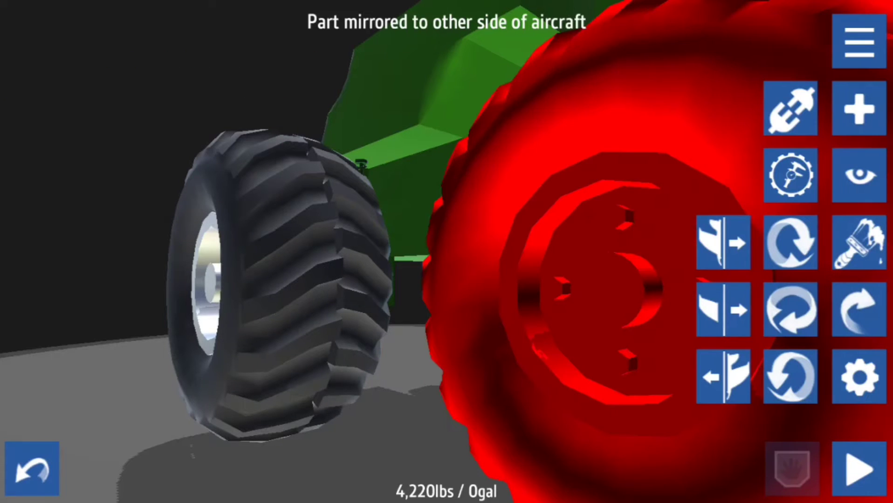
{"action": "left_click", "coordinate": [279, 418]}
{"action": "left_click_drag", "start_coordinate": [447, 279], "coordinate": [209, 279]}
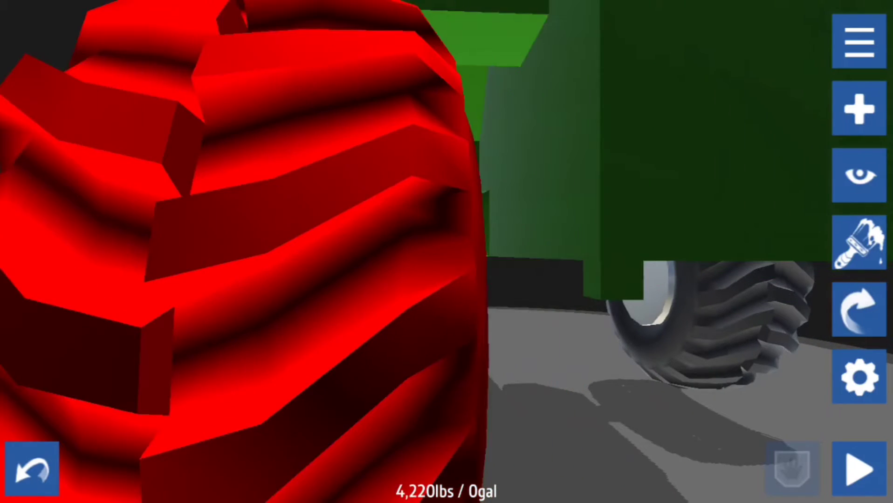
Attach a mounting block beneath the chassis and fix the new wheel onto the tank's side
{"action": "left_click_drag", "start_coordinate": [544, 174], "coordinate": [538, 390]}
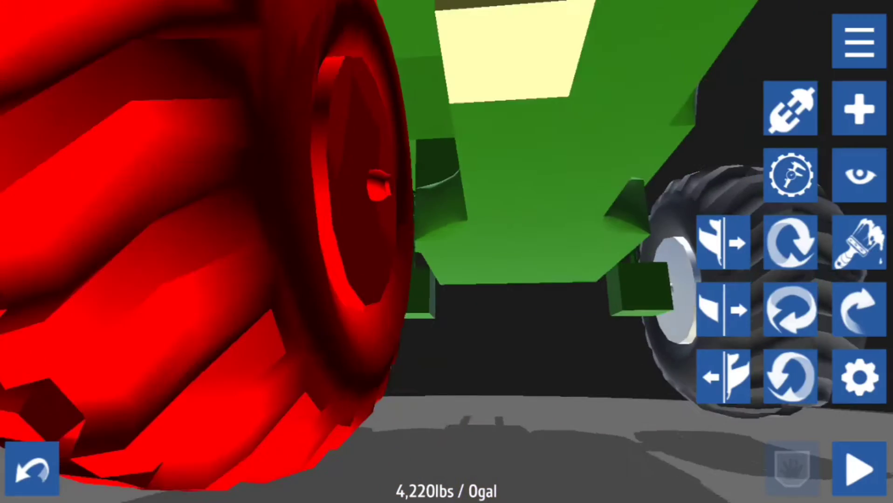
{"action": "left_click_drag", "start_coordinate": [447, 419], "coordinate": [280, 209]}
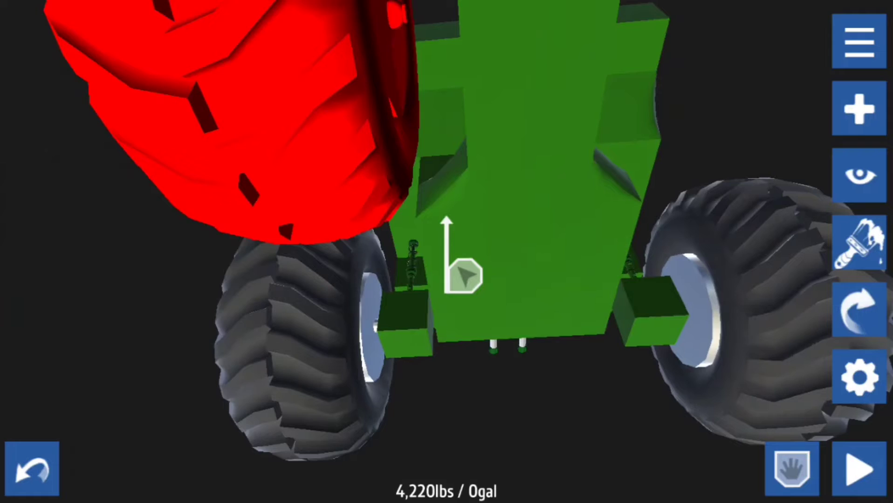
{"action": "left_click_drag", "start_coordinate": [279, 348], "coordinate": [558, 209]}
{"action": "left_click_drag", "start_coordinate": [279, 349], "coordinate": [559, 209]}
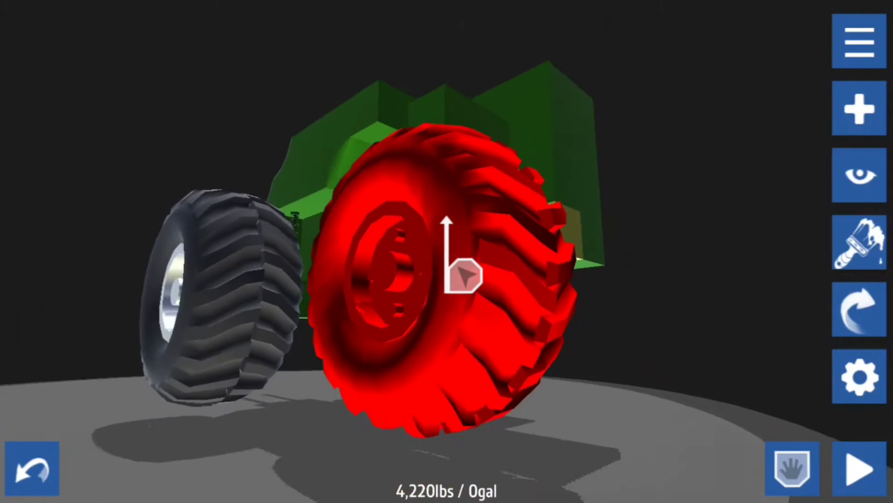
{"action": "left_click_drag", "start_coordinate": [280, 349], "coordinate": [314, 335]}
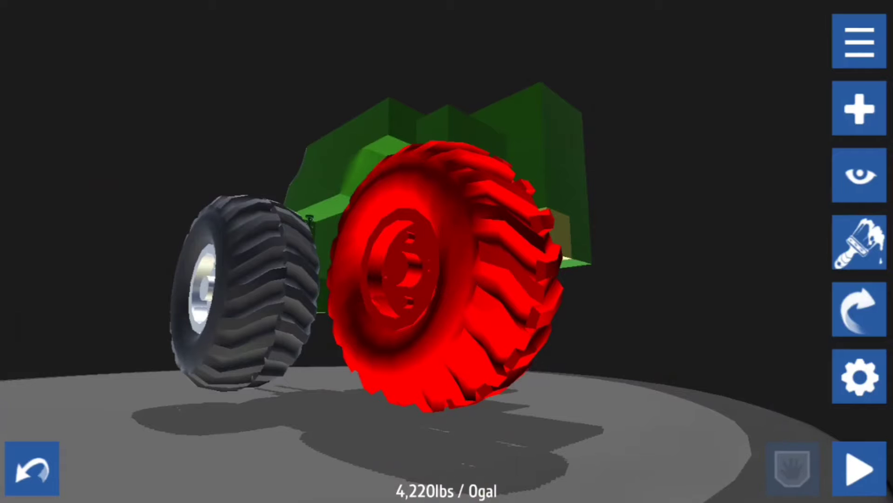
{"action": "left_click_drag", "start_coordinate": [440, 279], "coordinate": [390, 272]}
{"action": "left_click_drag", "start_coordinate": [349, 314], "coordinate": [559, 314]}
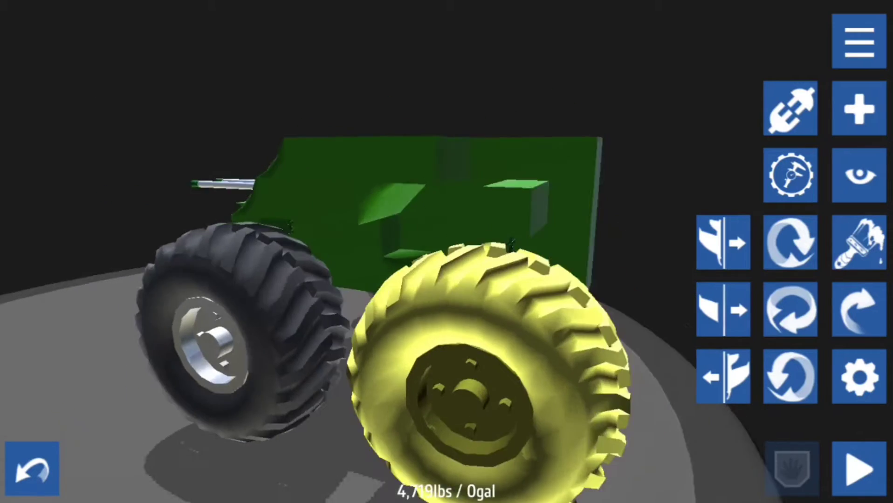
{"action": "mouse_move", "coordinate": [348, 279]}
{"action": "left_mouse_down"}
{"action": "mouse_move", "coordinate": [559, 279]}
{"action": "mouse_move", "coordinate": [348, 278]}
{"action": "left_mouse_up"}
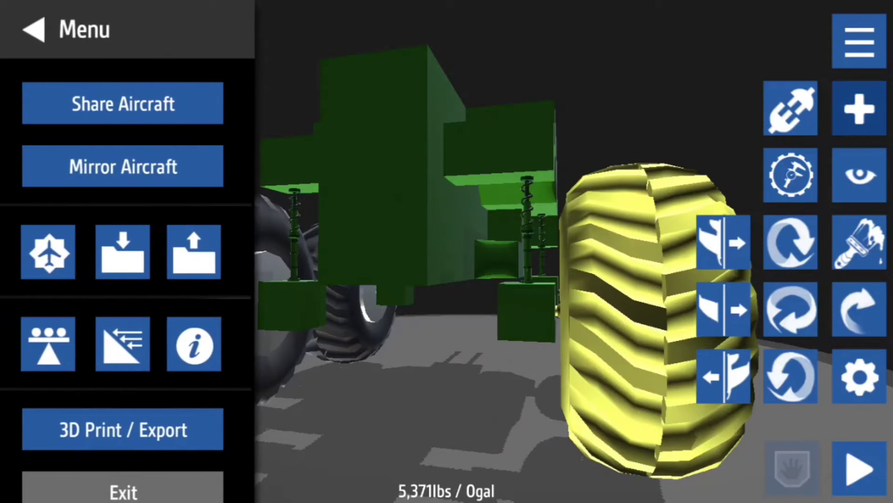
{"action": "scroll", "coordinate": [132, 279], "scroll_direction": "down", "scroll_amount": 5}
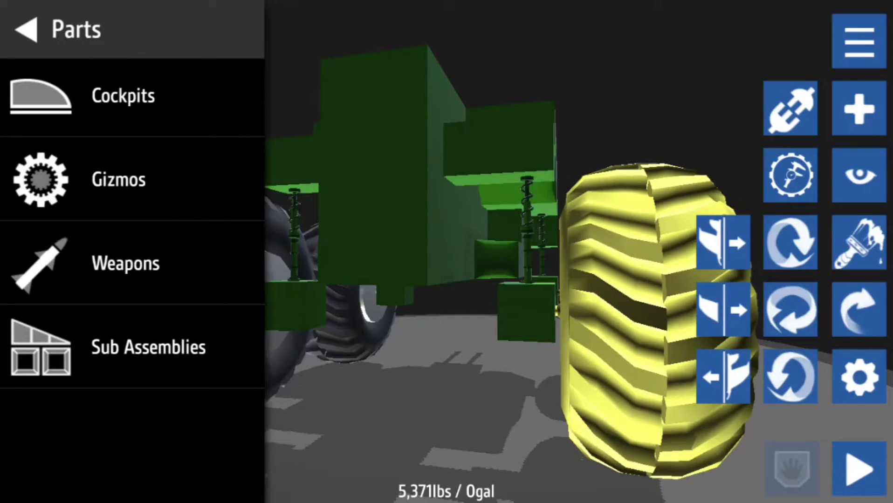
{"action": "scroll", "coordinate": [132, 279], "scroll_direction": "up", "scroll_amount": 5}
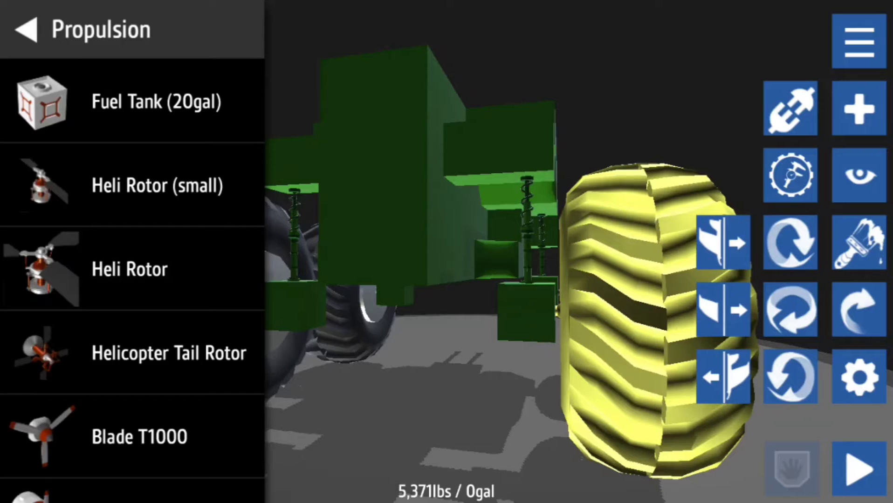
{"action": "scroll", "coordinate": [132, 278], "scroll_direction": "down", "scroll_amount": 5}
{"action": "scroll", "coordinate": [132, 278], "scroll_direction": "down", "scroll_amount": 5}
{"action": "scroll", "coordinate": [132, 279], "scroll_direction": "down", "scroll_amount": 3}
{"action": "scroll", "coordinate": [133, 279], "scroll_direction": "down", "scroll_amount": 3}
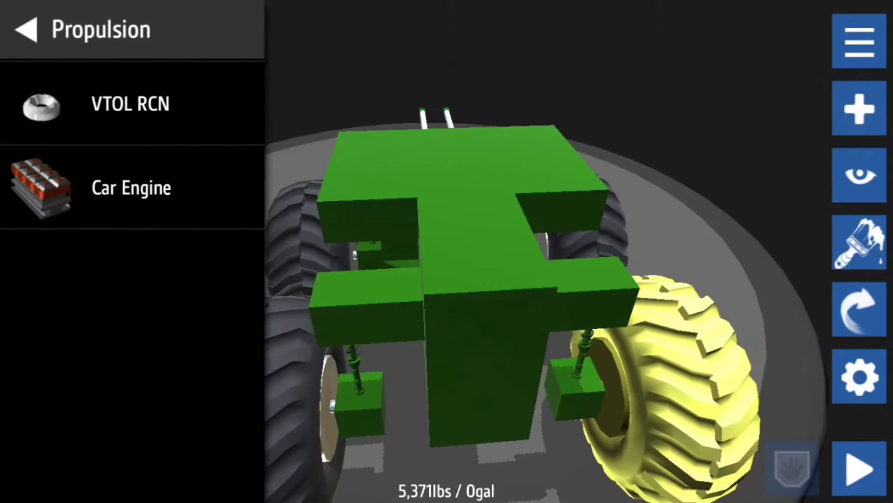
Drop the Car Engine onto the chassis centre and close the Parts panel
{"action": "mouse_move", "coordinate": [131, 200]}
{"action": "left_mouse_down"}
{"action": "mouse_move", "coordinate": [391, 244]}
{"action": "mouse_move", "coordinate": [447, 231]}
{"action": "left_mouse_up"}
{"action": "left_click", "coordinate": [28, 30]}
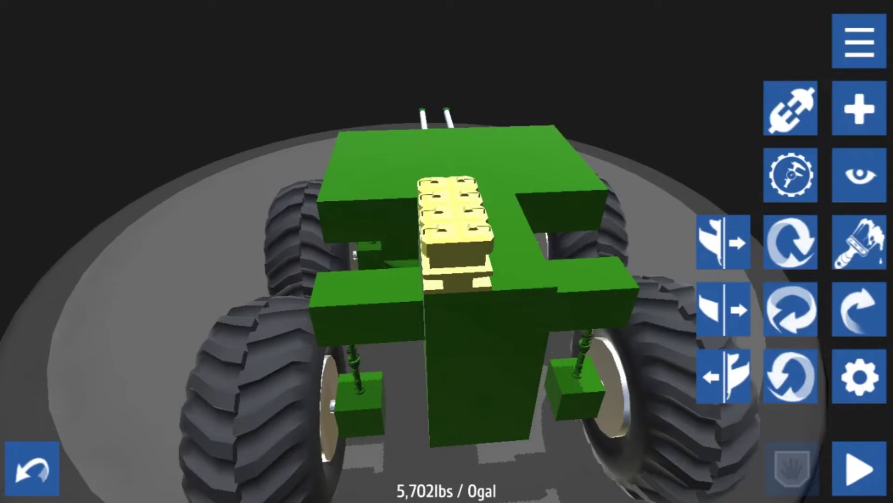
Link the car engine to the right rear and left front wheels, reversing the left one
{"action": "left_click", "coordinate": [627, 377]}
{"action": "scroll", "coordinate": [136, 279], "scroll_direction": "down", "scroll_amount": 1}
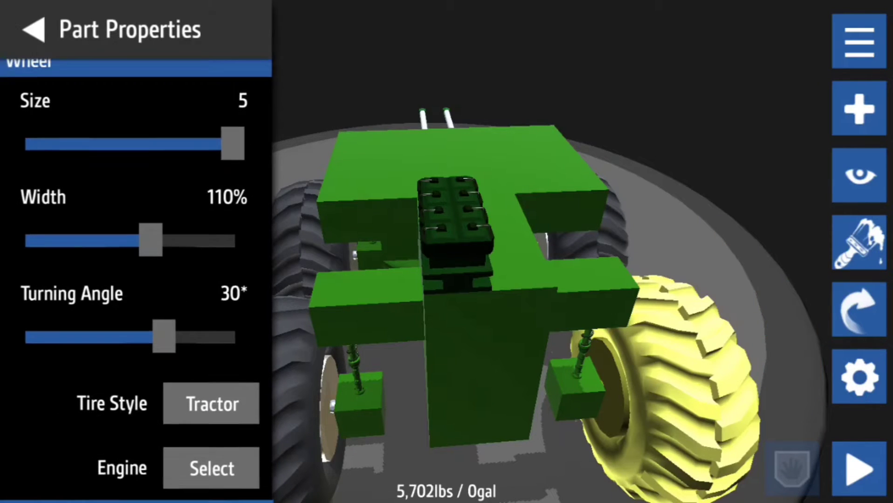
{"action": "scroll", "coordinate": [136, 279], "scroll_direction": "down", "scroll_amount": 3}
{"action": "left_click_drag", "start_coordinate": [230, 349], "coordinate": [28, 349]}
{"action": "scroll", "coordinate": [136, 278], "scroll_direction": "down", "scroll_amount": 3}
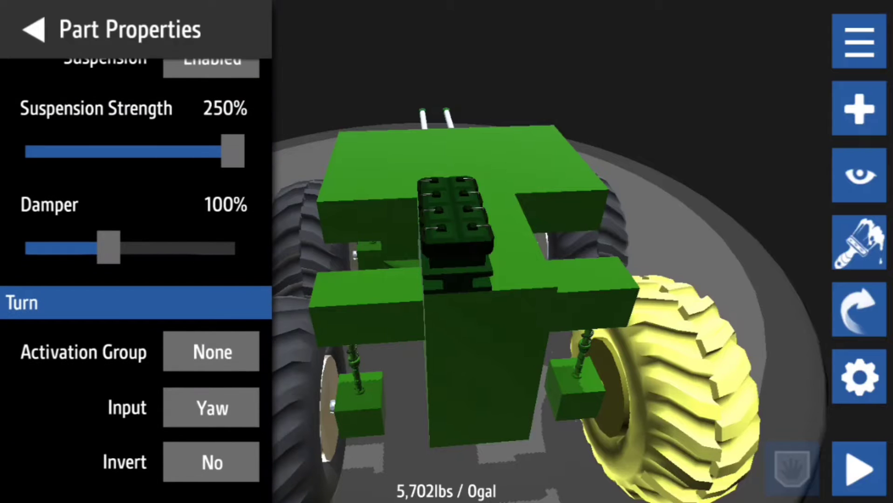
{"action": "scroll", "coordinate": [136, 278], "scroll_direction": "down", "scroll_amount": 3}
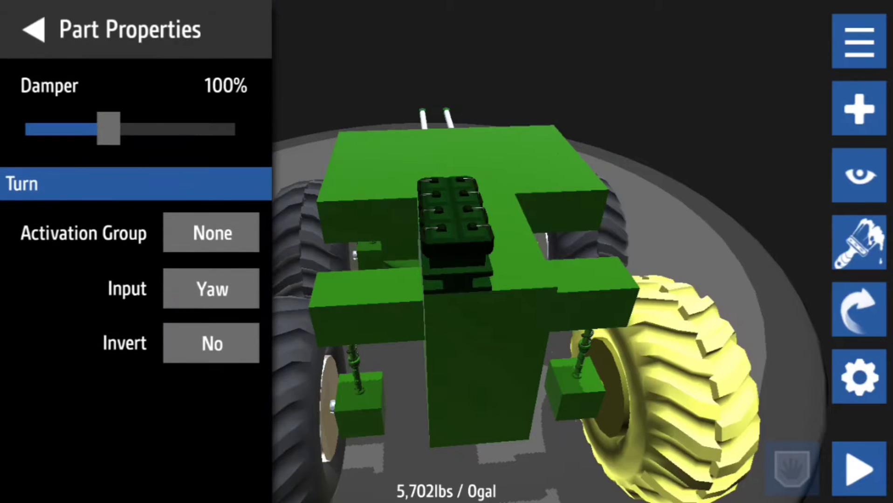
{"action": "scroll", "coordinate": [136, 279], "scroll_direction": "up", "scroll_amount": 2}
{"action": "scroll", "coordinate": [136, 279], "scroll_direction": "up", "scroll_amount": 2}
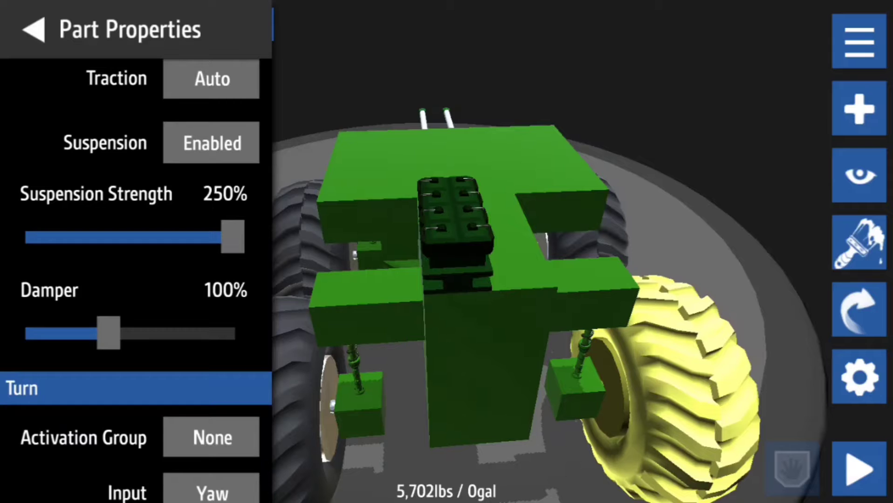
{"action": "scroll", "coordinate": [137, 278], "scroll_direction": "up", "scroll_amount": 2}
{"action": "left_click", "coordinate": [212, 139]}
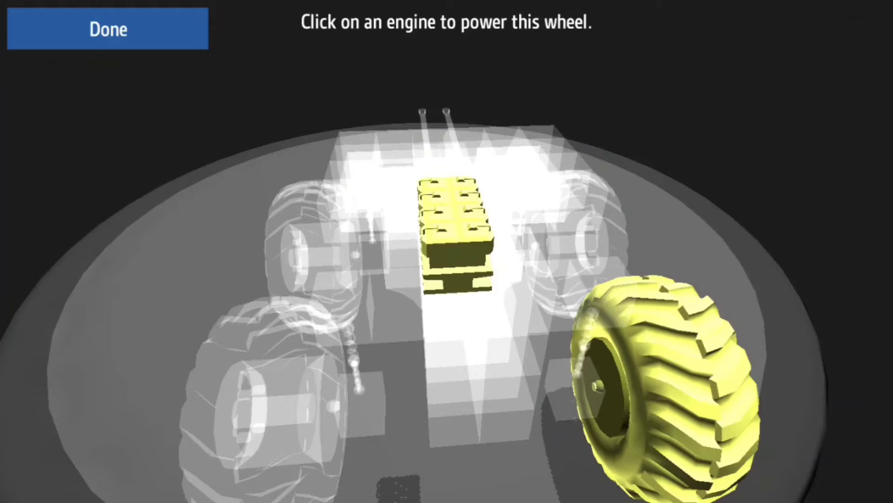
{"action": "left_click", "coordinate": [108, 28]}
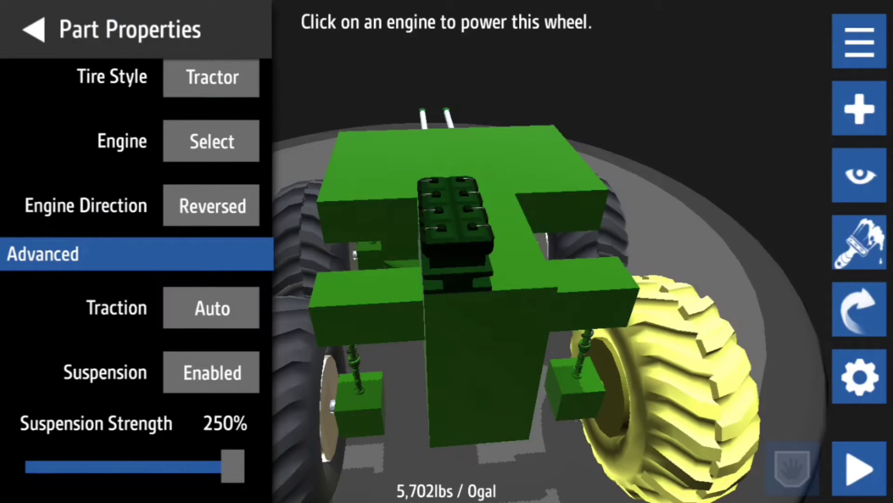
{"action": "left_click", "coordinate": [329, 391]}
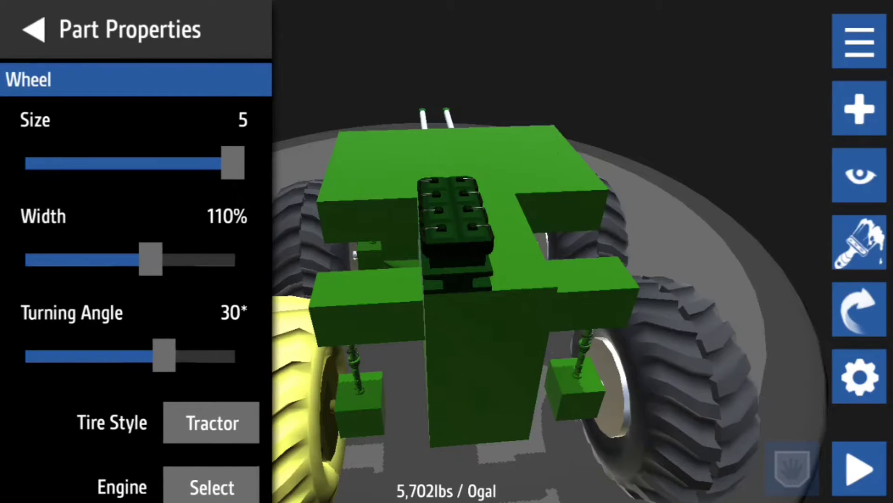
{"action": "scroll", "coordinate": [136, 279], "scroll_direction": "down", "scroll_amount": 5}
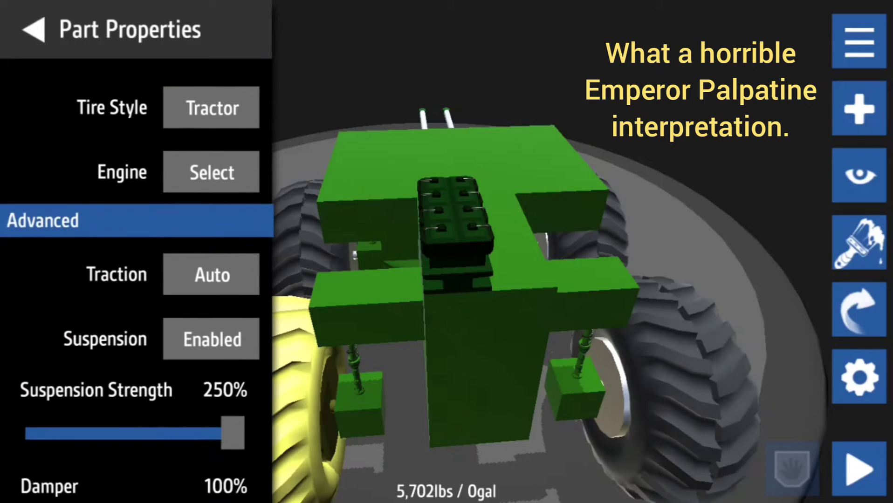
{"action": "left_click", "coordinate": [212, 172]}
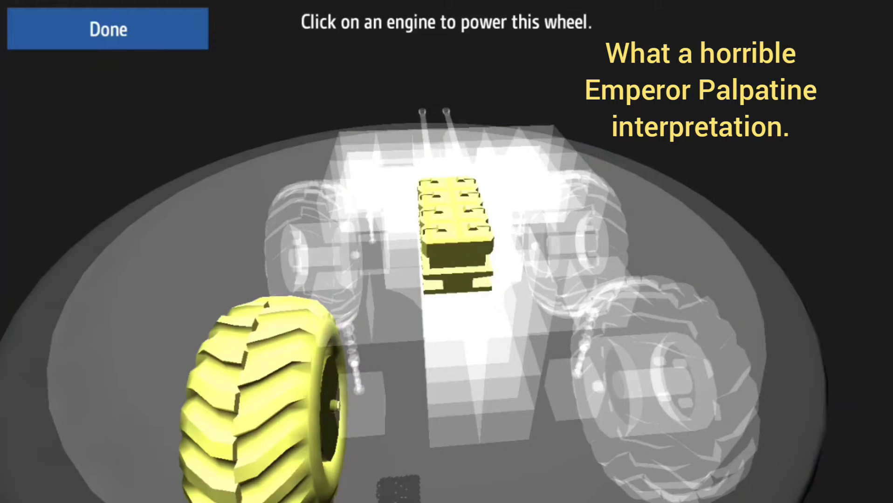
{"action": "left_click", "coordinate": [453, 230]}
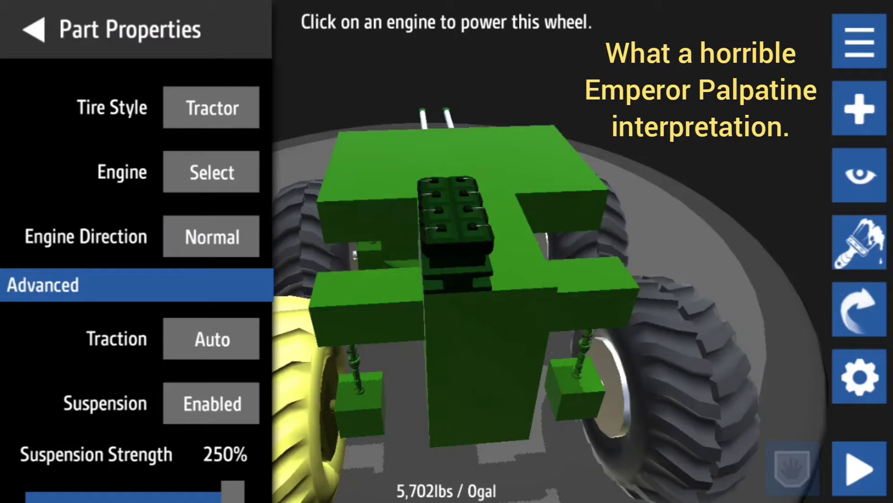
{"action": "left_click", "coordinate": [212, 236]}
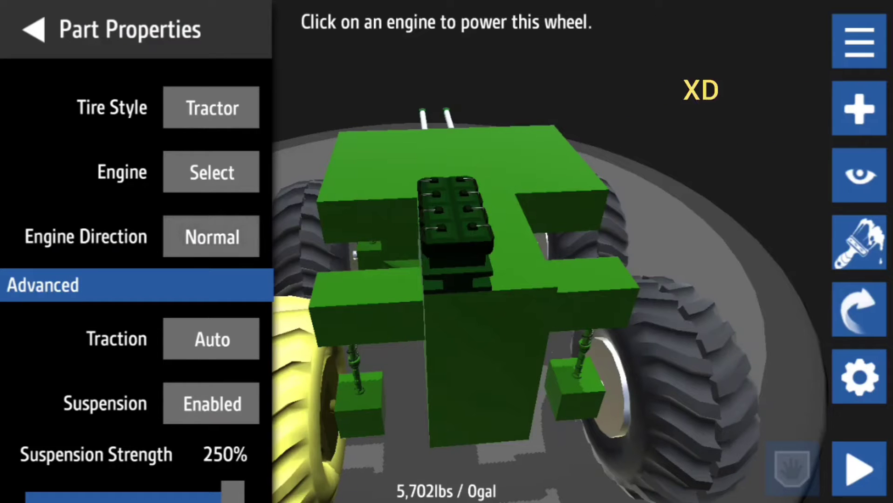
Power the other right rear and front left wheels from the car engine, then start a test drive
{"action": "left_click", "coordinate": [586, 223]}
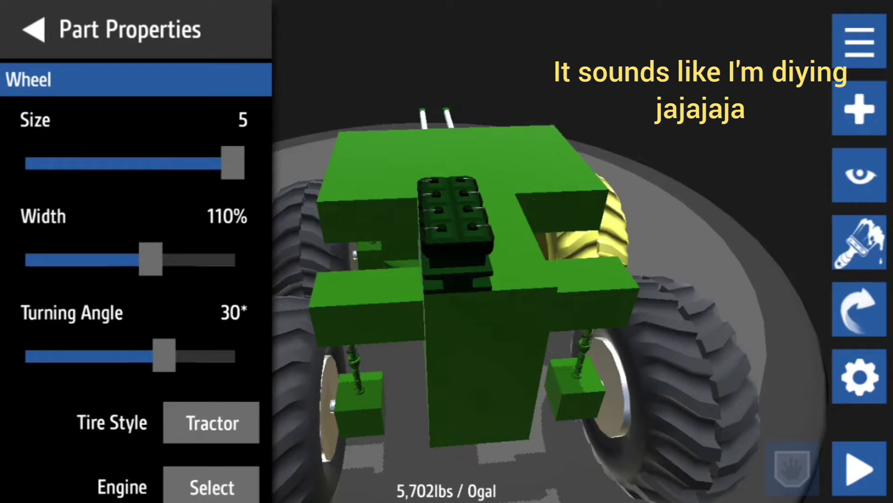
{"action": "scroll", "coordinate": [136, 279], "scroll_direction": "down", "scroll_amount": 4}
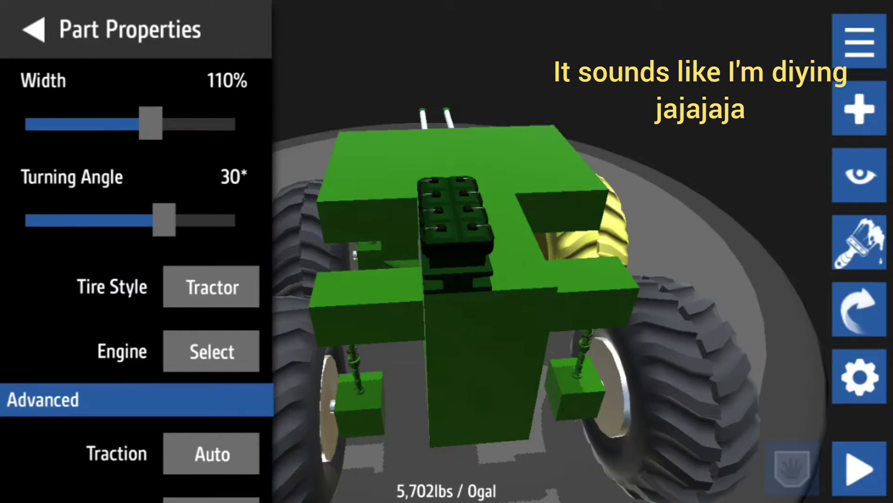
{"action": "scroll", "coordinate": [136, 279], "scroll_direction": "down", "scroll_amount": 4}
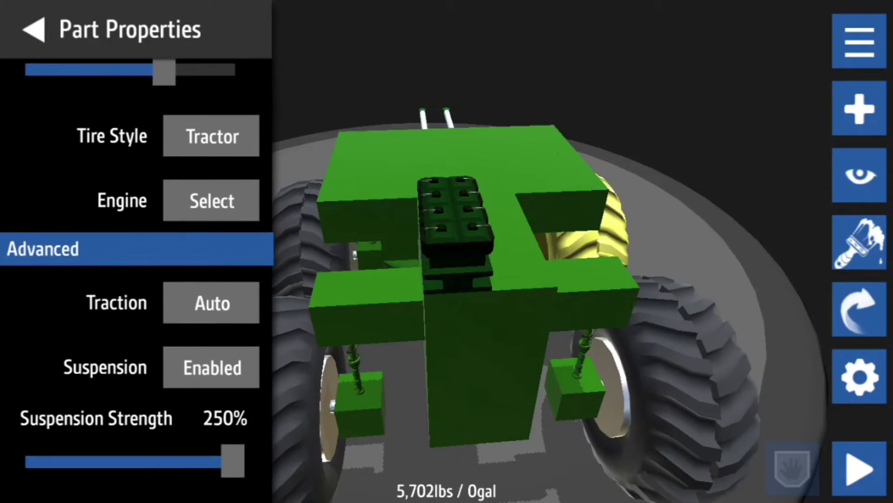
{"action": "scroll", "coordinate": [136, 278], "scroll_direction": "down", "scroll_amount": 3}
{"action": "scroll", "coordinate": [136, 279], "scroll_direction": "down", "scroll_amount": 3}
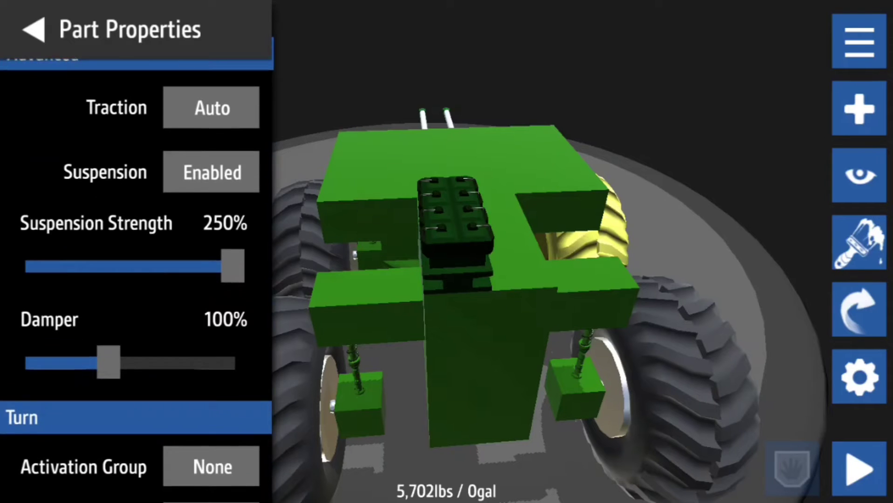
{"action": "mouse_move", "coordinate": [108, 362]}
{"action": "left_mouse_down"}
{"action": "mouse_move", "coordinate": [27, 363]}
{"action": "mouse_move", "coordinate": [117, 391]}
{"action": "left_mouse_up"}
{"action": "scroll", "coordinate": [136, 279], "scroll_direction": "up", "scroll_amount": 2}
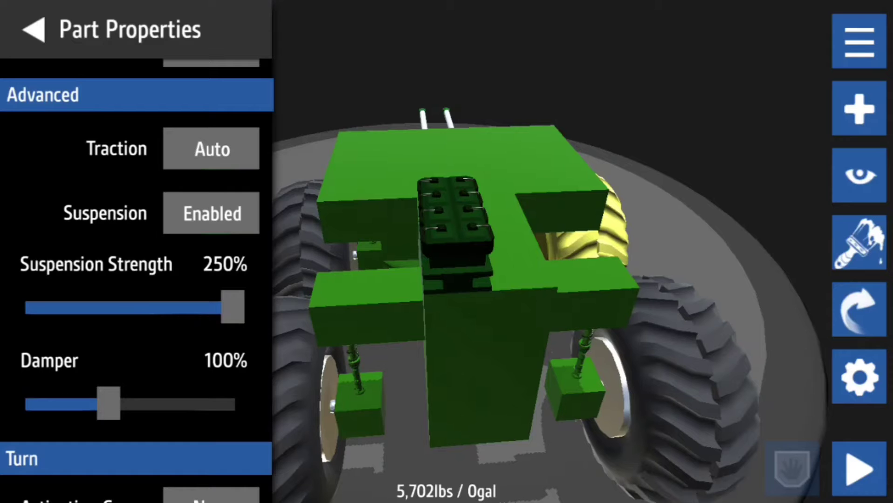
{"action": "scroll", "coordinate": [136, 278], "scroll_direction": "up", "scroll_amount": 2}
{"action": "scroll", "coordinate": [136, 279], "scroll_direction": "up", "scroll_amount": 2}
{"action": "scroll", "coordinate": [136, 279], "scroll_direction": "up", "scroll_amount": 2}
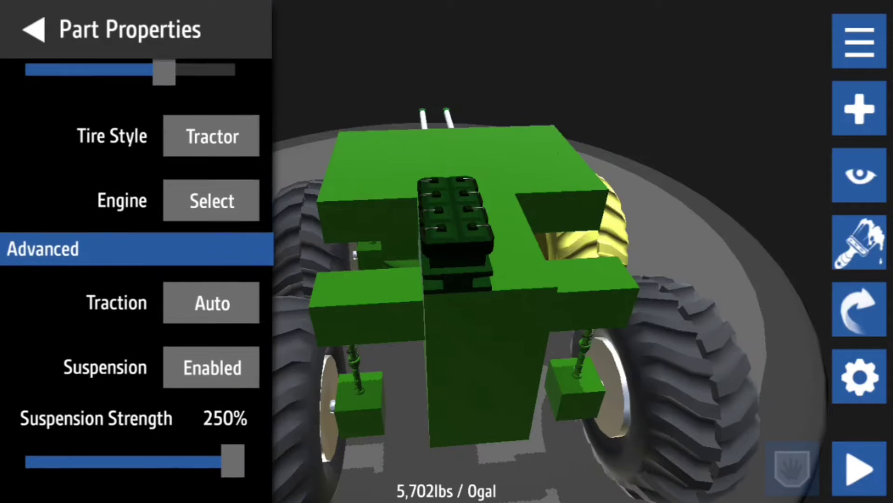
{"action": "left_click", "coordinate": [211, 227]}
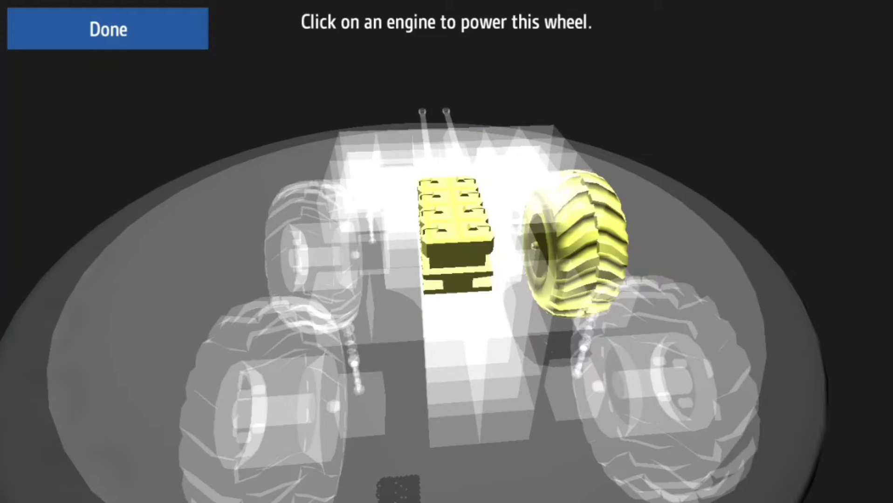
{"action": "left_click", "coordinate": [453, 223]}
{"action": "left_click", "coordinate": [314, 230]}
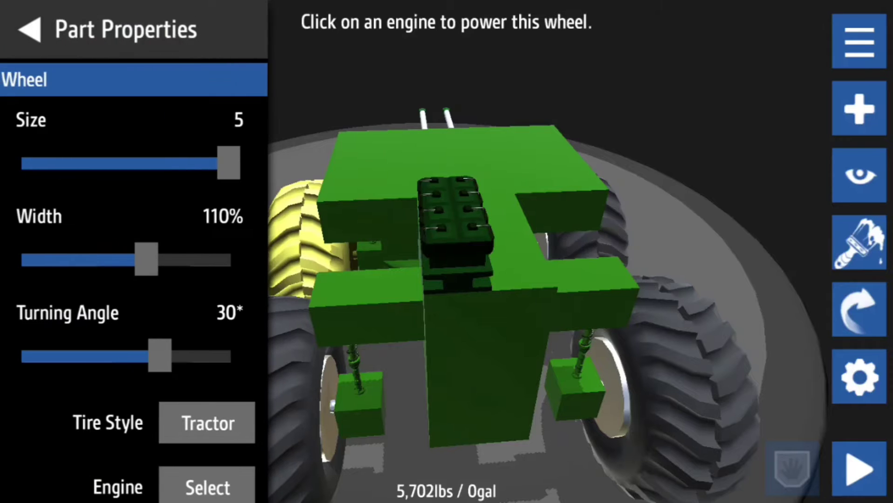
{"action": "scroll", "coordinate": [137, 278], "scroll_direction": "down", "scroll_amount": 3}
{"action": "left_click", "coordinate": [212, 357]}
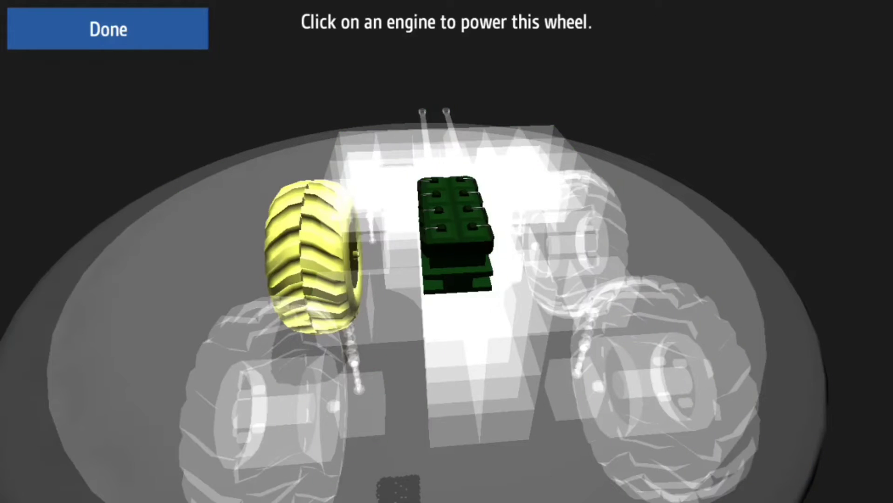
{"action": "left_click", "coordinate": [454, 223]}
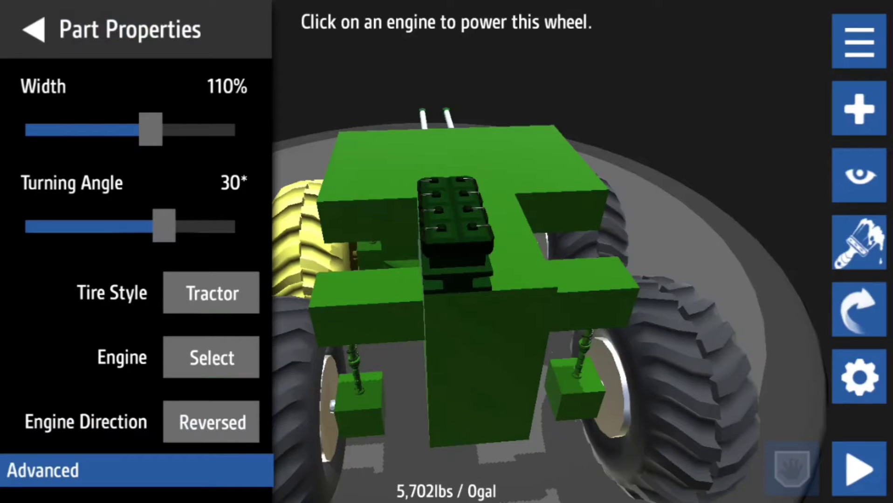
{"action": "left_click", "coordinate": [859, 471]}
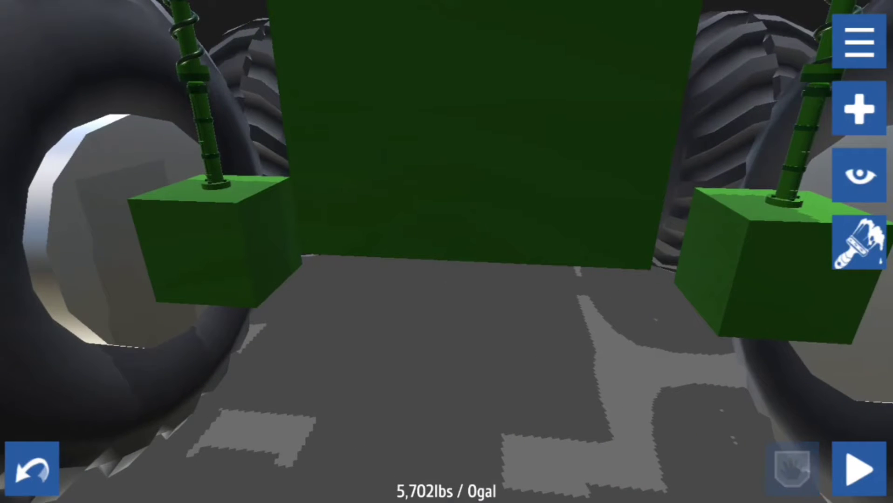
Delete the block under the right spring and attach a Straight Block beneath the spring
{"action": "left_click_drag", "start_coordinate": [754, 265], "coordinate": [848, 41]}
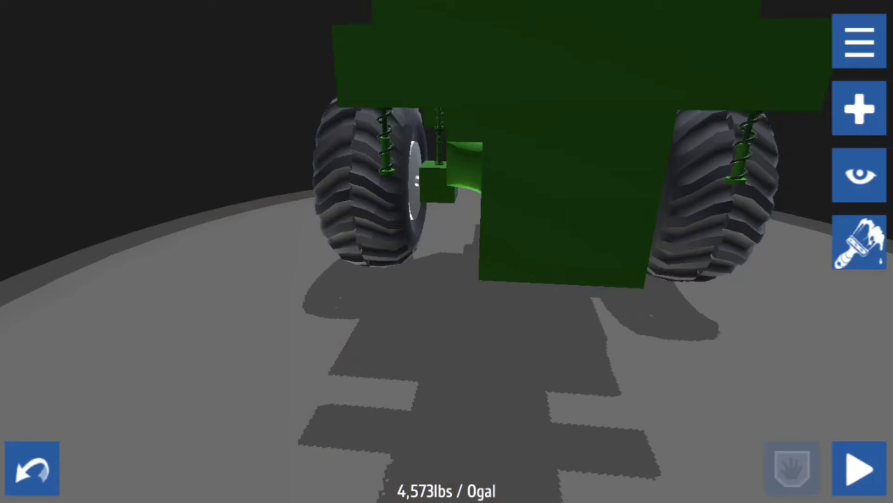
{"action": "scroll", "coordinate": [132, 279], "scroll_direction": "down", "scroll_amount": 3}
{"action": "scroll", "coordinate": [132, 279], "scroll_direction": "up", "scroll_amount": 5}
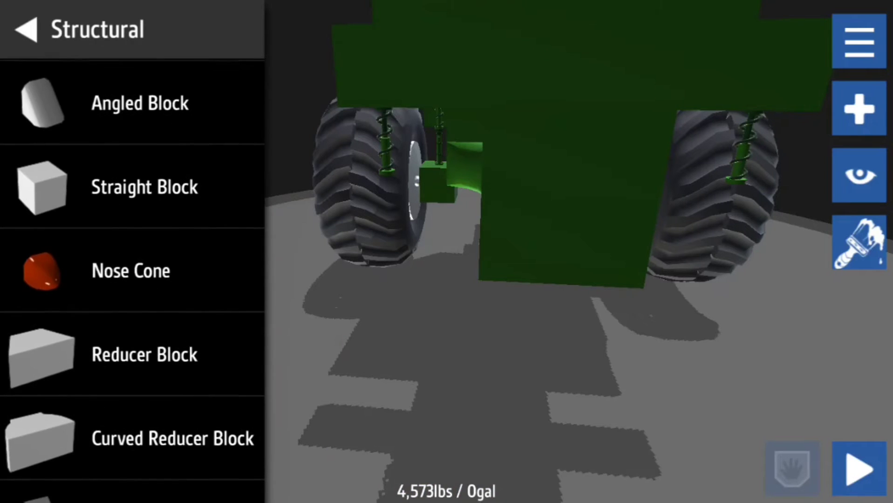
{"action": "left_click", "coordinate": [27, 30]}
{"action": "left_click_drag", "start_coordinate": [446, 314], "coordinate": [349, 314]}
{"action": "left_click", "coordinate": [859, 109]}
{"action": "left_click_drag", "start_coordinate": [132, 216], "coordinate": [551, 262]}
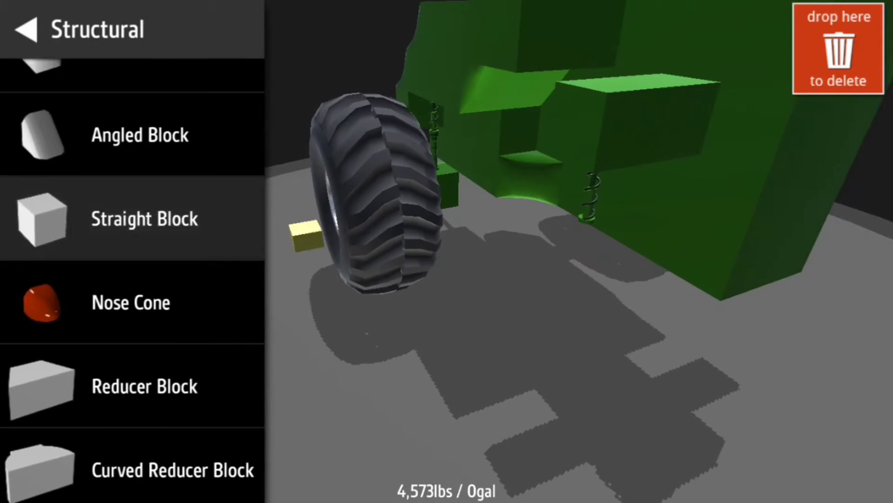
{"action": "left_click", "coordinate": [27, 29]}
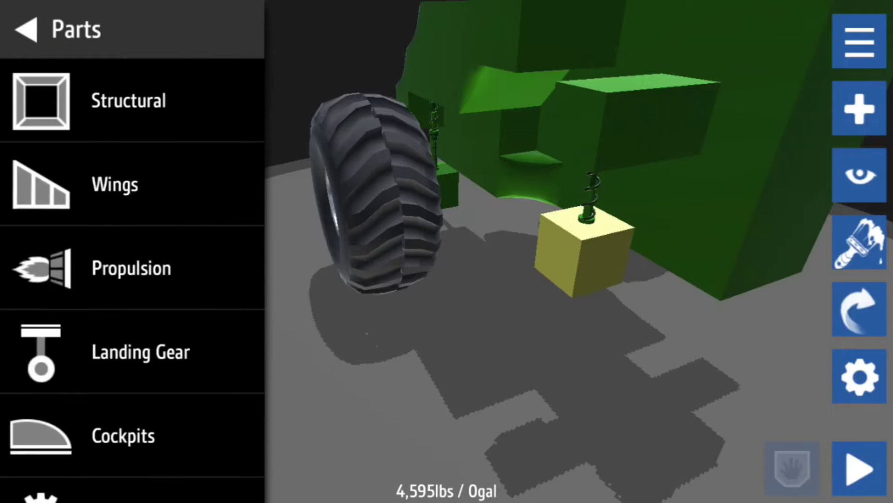
Move the car engine lower, into the notch in the body
{"action": "mouse_move", "coordinate": [447, 348]}
{"action": "left_mouse_down"}
{"action": "mouse_move", "coordinate": [447, 140]}
{"action": "mouse_move", "coordinate": [447, 349]}
{"action": "left_mouse_up"}
{"action": "left_click_drag", "start_coordinate": [446, 314], "coordinate": [348, 278]}
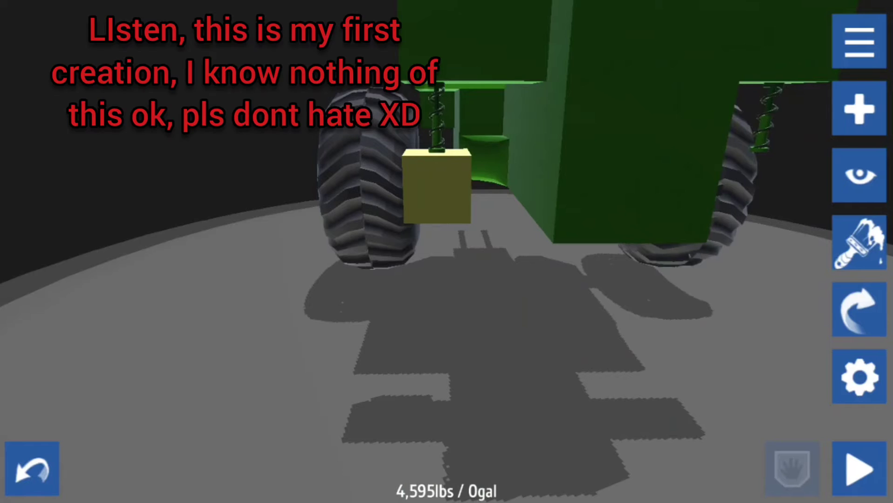
{"action": "left_click_drag", "start_coordinate": [446, 349], "coordinate": [348, 174]}
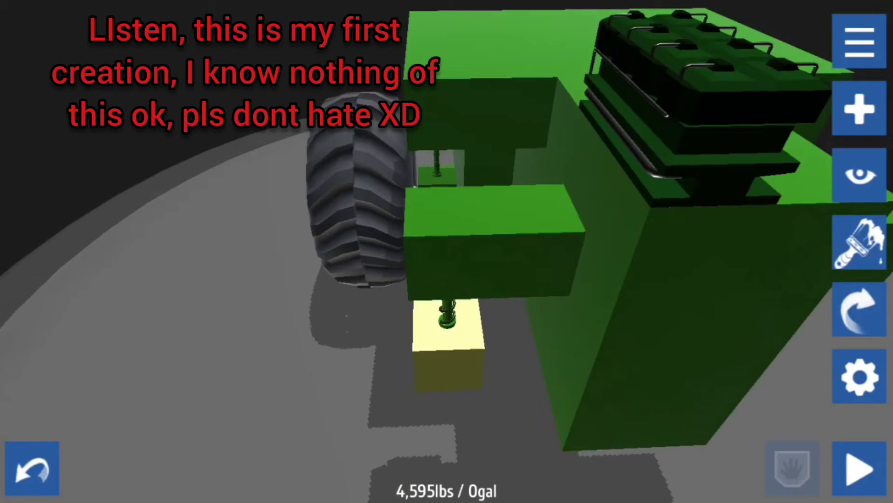
{"action": "left_click_drag", "start_coordinate": [698, 314], "coordinate": [572, 377]}
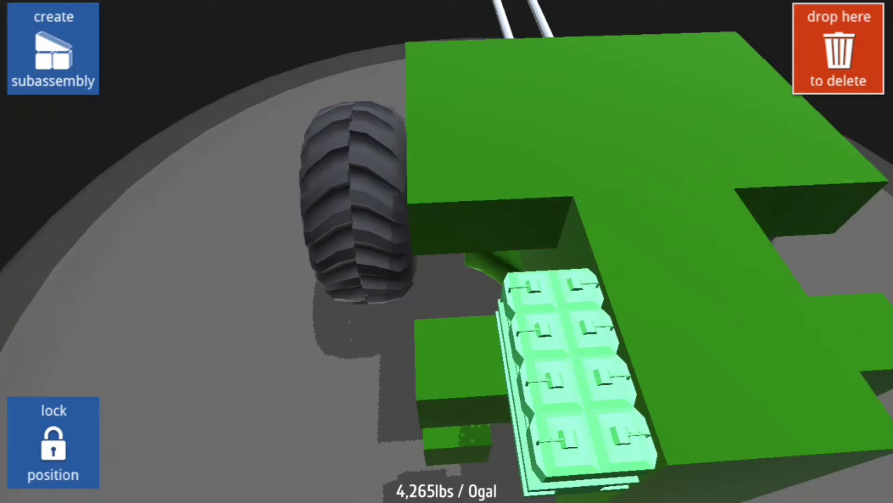
{"action": "left_click_drag", "start_coordinate": [571, 377], "coordinate": [545, 293]}
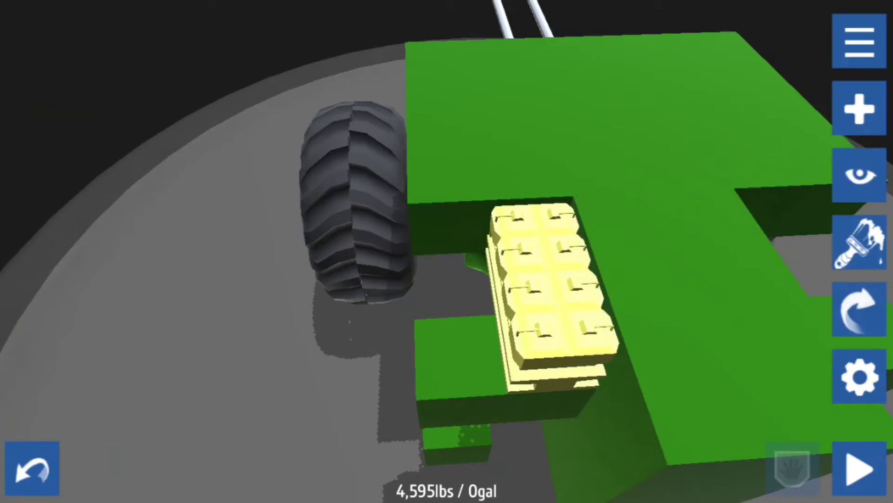
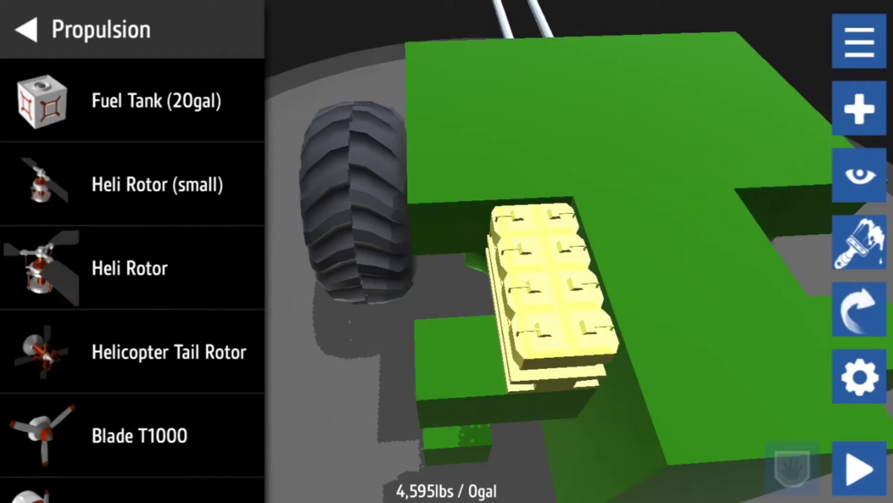
{"action": "scroll", "coordinate": [132, 279], "scroll_direction": "down", "scroll_amount": 10}
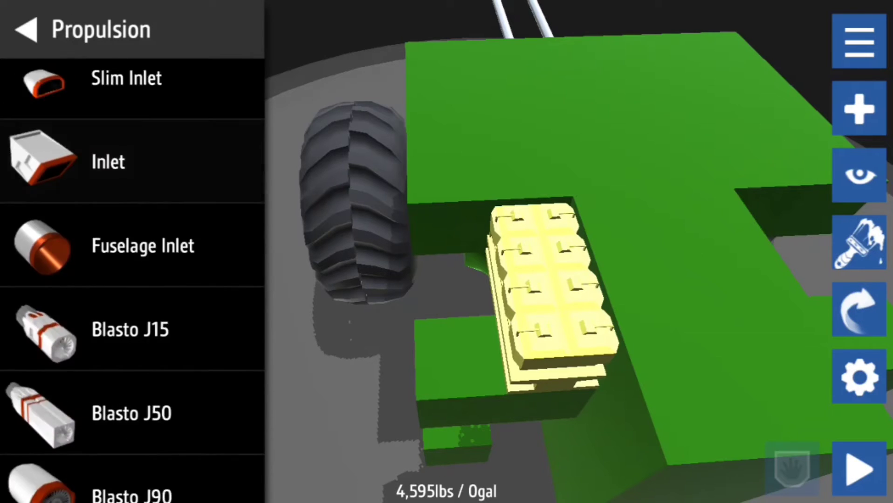
{"action": "scroll", "coordinate": [132, 279], "scroll_direction": "down", "scroll_amount": 10}
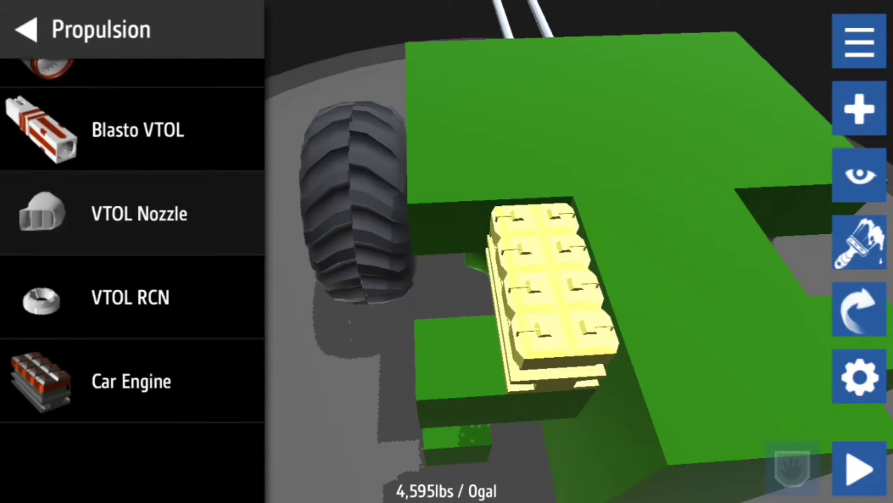
Drop a Car Engine onto the hull deck, shift it left, and read the VTOL part descriptions
{"action": "mouse_move", "coordinate": [131, 232]}
{"action": "left_mouse_down"}
{"action": "mouse_move", "coordinate": [767, 223]}
{"action": "mouse_move", "coordinate": [823, 313]}
{"action": "mouse_move", "coordinate": [872, 278]}
{"action": "mouse_move", "coordinate": [775, 223]}
{"action": "mouse_move", "coordinate": [865, 230]}
{"action": "left_mouse_up"}
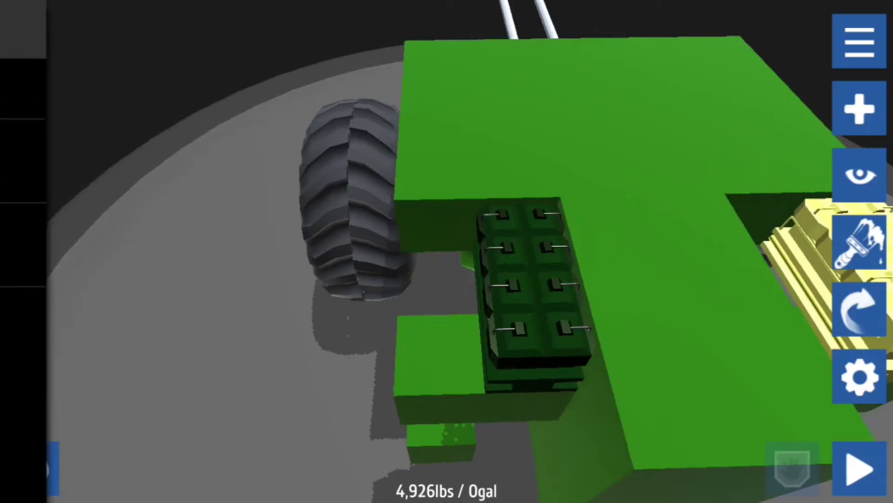
{"action": "left_click_drag", "start_coordinate": [489, 279], "coordinate": [348, 209]}
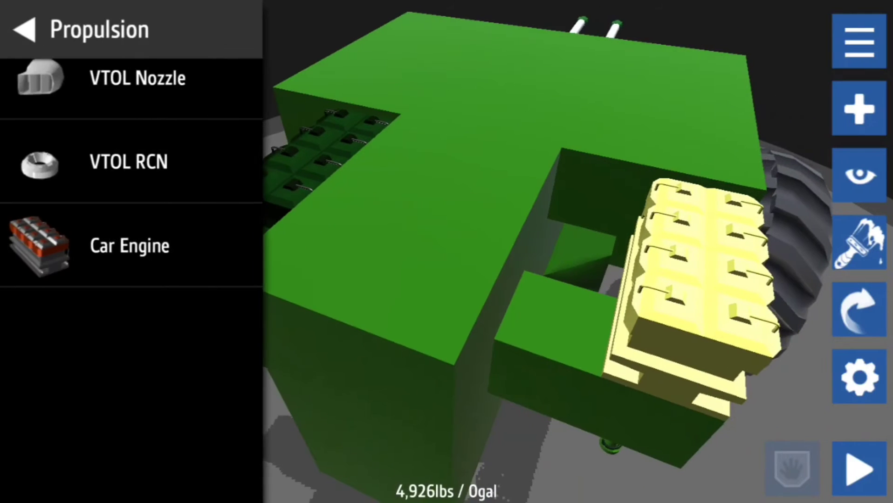
{"action": "left_click_drag", "start_coordinate": [705, 279], "coordinate": [586, 237]}
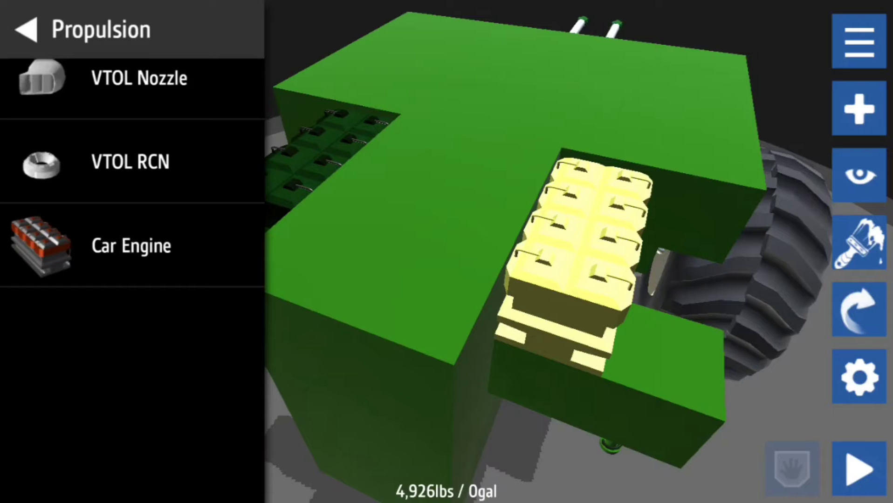
{"action": "left_click", "coordinate": [131, 162]}
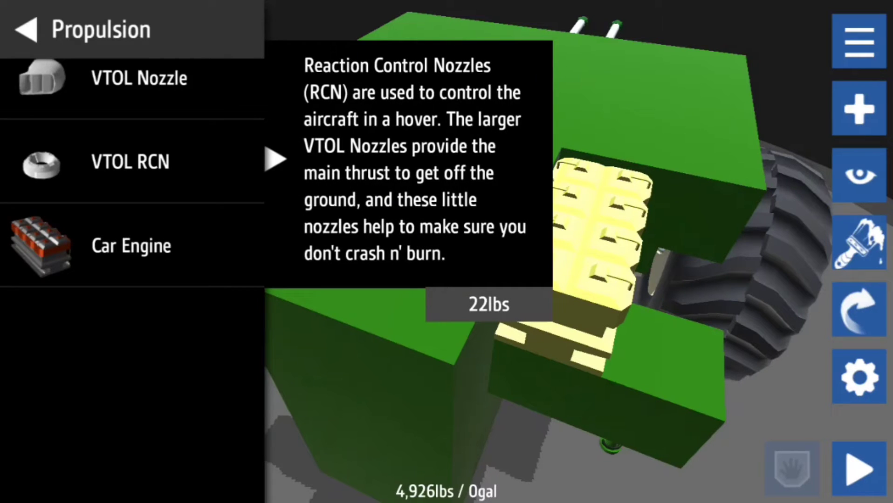
{"action": "left_click", "coordinate": [138, 78]}
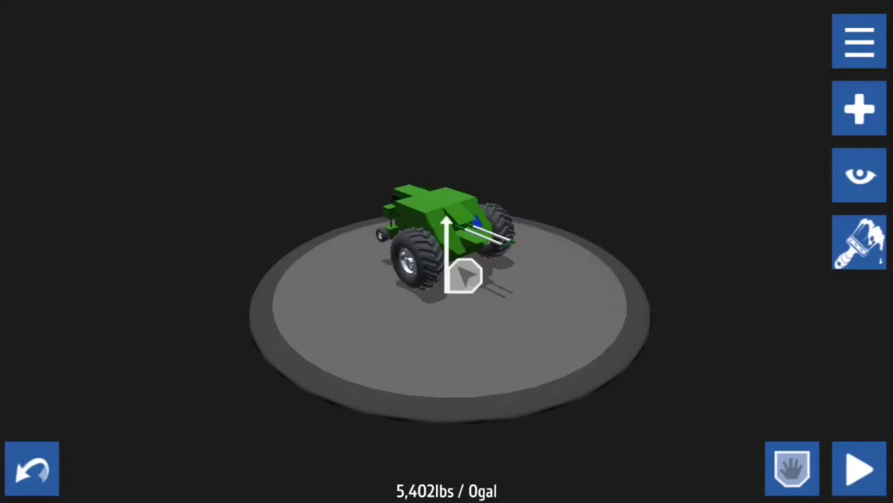
{"action": "scroll", "coordinate": [447, 251], "scroll_direction": "up", "scroll_amount": 8}
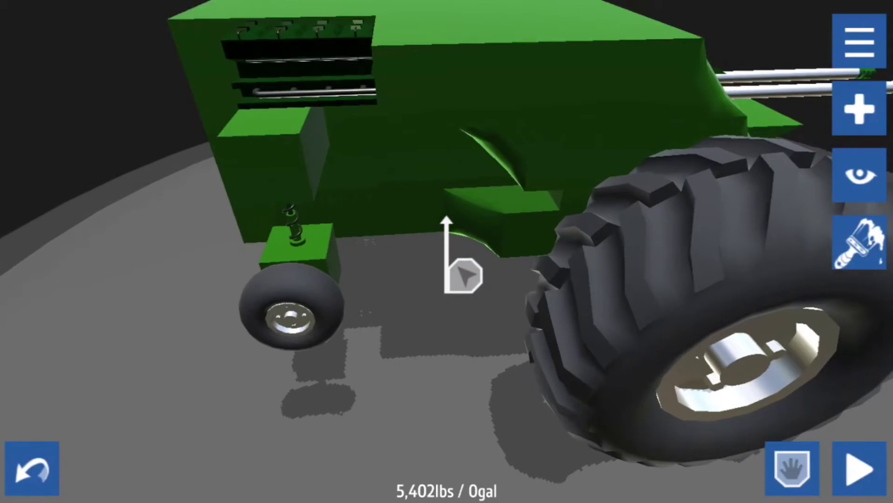
Give the front wheel size 5, 110% width, 30° turning angle and Tractor tires
{"action": "left_click_drag", "start_coordinate": [348, 279], "coordinate": [418, 293]}
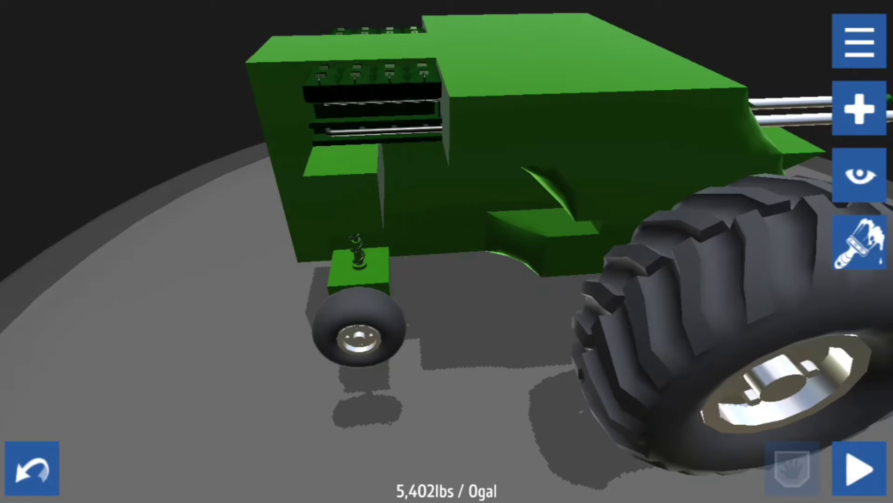
{"action": "left_click", "coordinate": [360, 331]}
{"action": "left_click", "coordinate": [859, 377]}
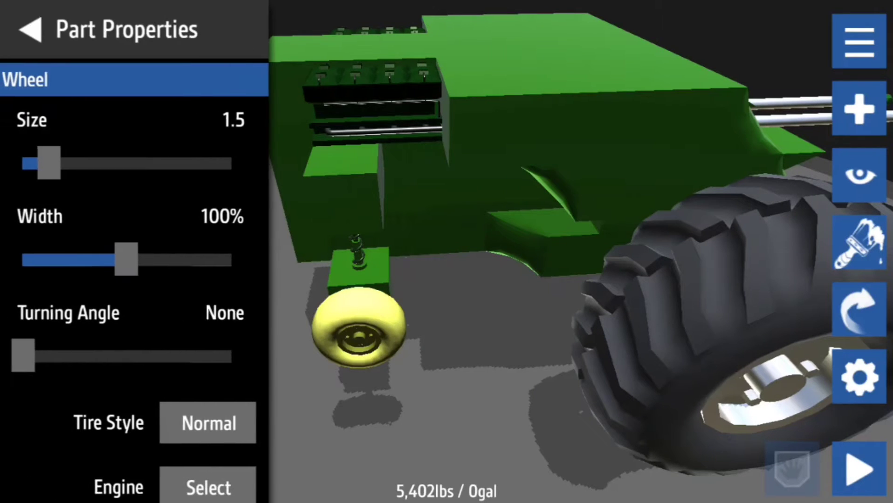
{"action": "scroll", "coordinate": [136, 279], "scroll_direction": "down", "scroll_amount": 1}
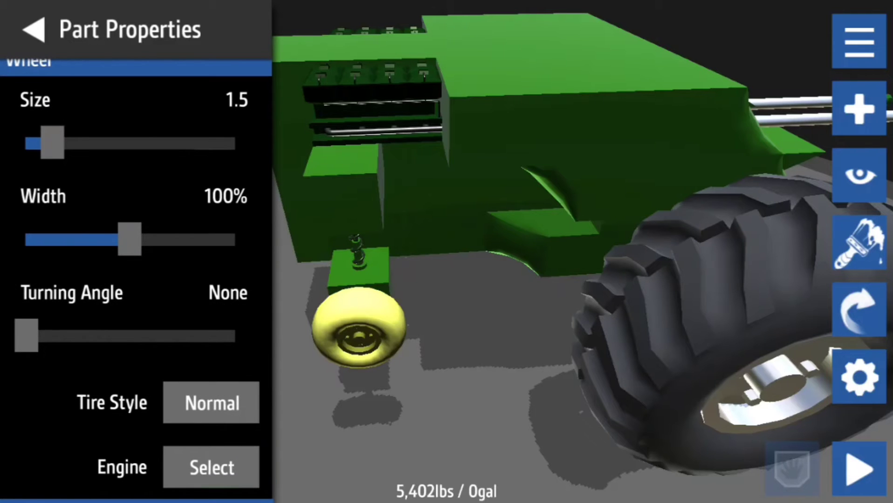
{"action": "left_click_drag", "start_coordinate": [45, 145], "coordinate": [233, 144]}
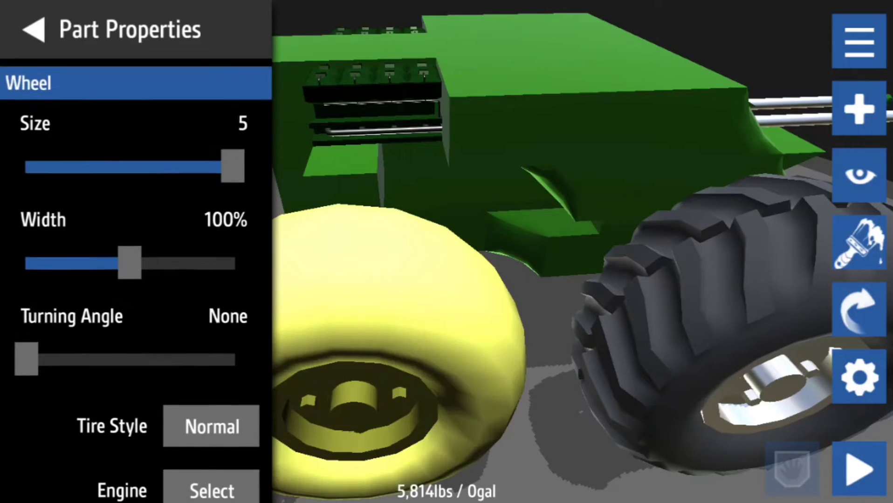
{"action": "left_click_drag", "start_coordinate": [130, 260], "coordinate": [150, 260]}
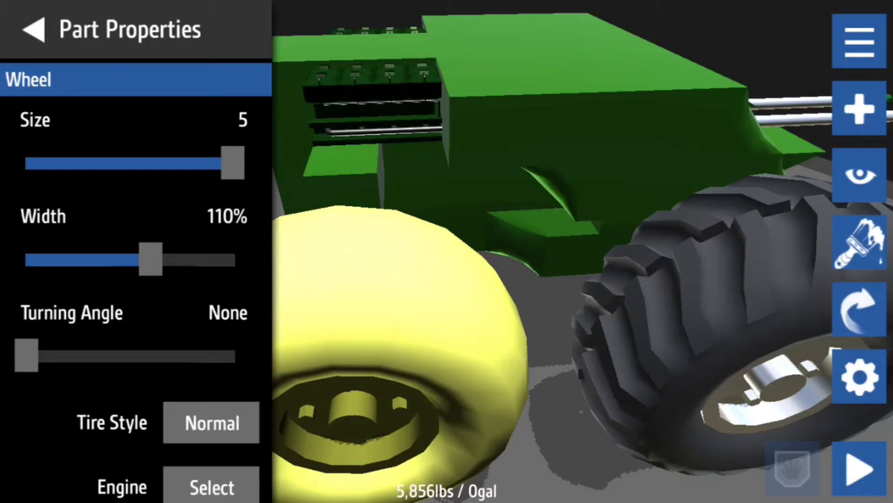
{"action": "left_click_drag", "start_coordinate": [27, 355], "coordinate": [164, 335]}
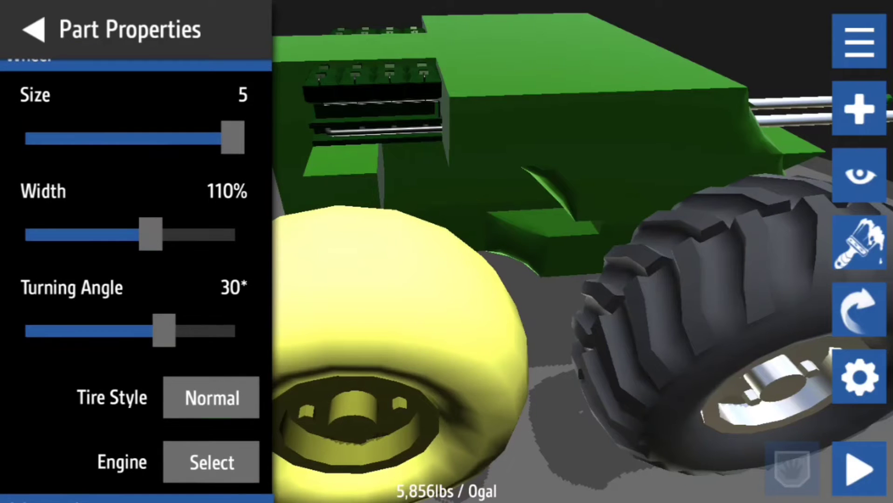
{"action": "scroll", "coordinate": [136, 279], "scroll_direction": "down", "scroll_amount": 2}
{"action": "left_click", "coordinate": [212, 290]}
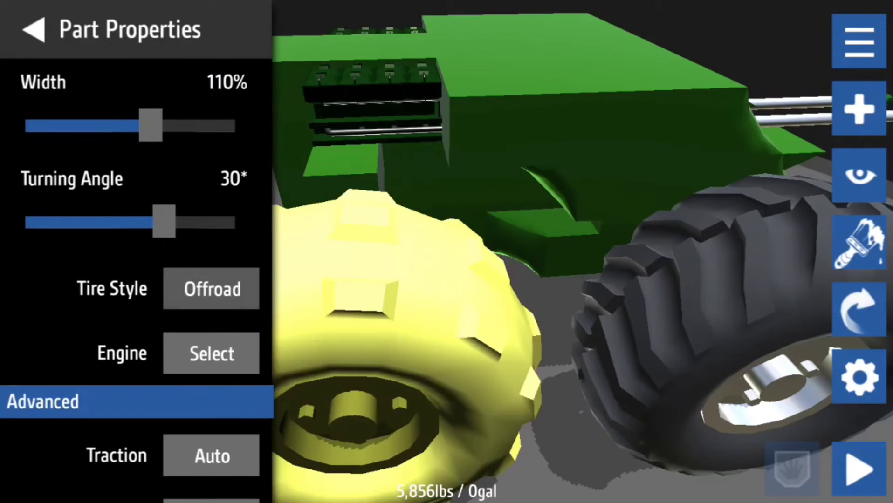
{"action": "scroll", "coordinate": [136, 279], "scroll_direction": "down", "scroll_amount": 1}
Choose engines for the front wheel and the other large wheel, then reselect the front wheel
{"action": "left_click", "coordinate": [215, 257]}
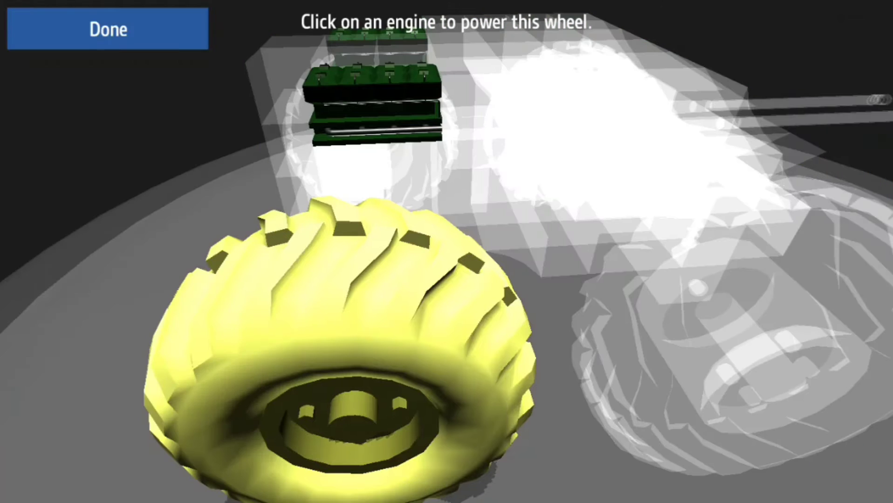
{"action": "key", "text": "Escape"}
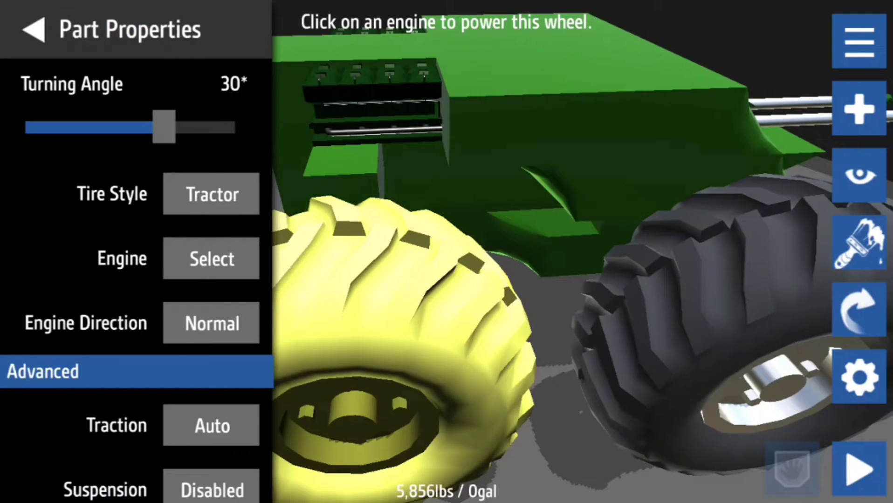
{"action": "left_click", "coordinate": [691, 306]}
{"action": "scroll", "coordinate": [136, 279], "scroll_direction": "down", "scroll_amount": 3}
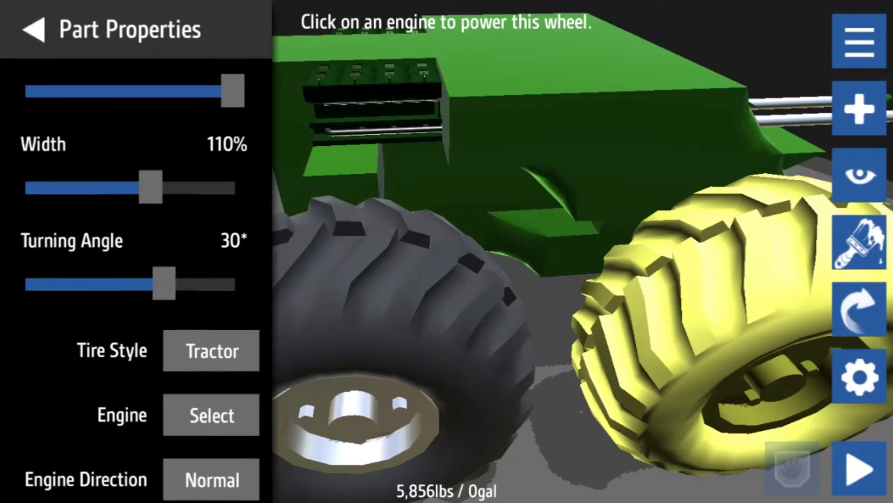
{"action": "left_click", "coordinate": [212, 419]}
{"action": "left_click", "coordinate": [374, 104]}
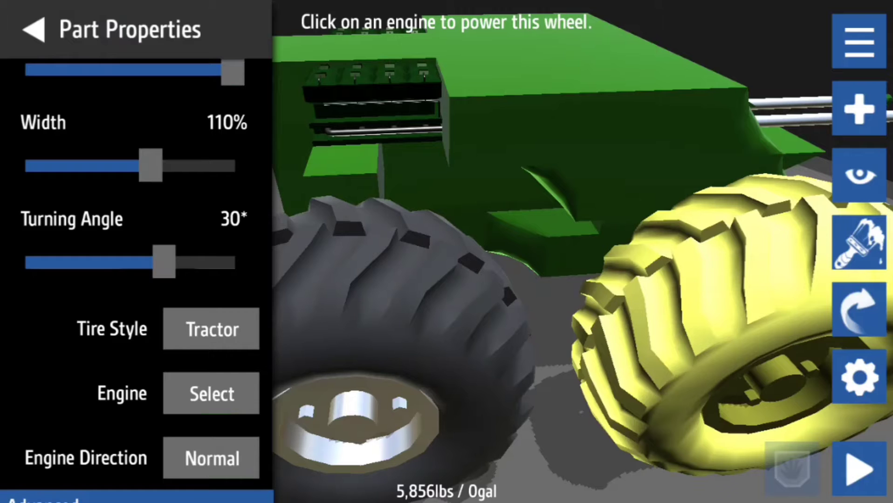
{"action": "left_click", "coordinate": [398, 388]}
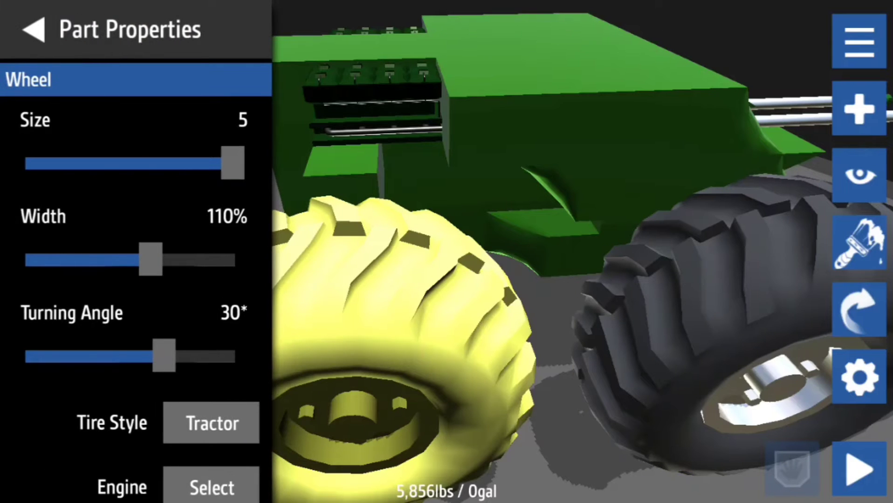
Reopen the front tractor wheel's properties and enable its suspension at 250% strength
{"action": "key", "text": "Escape"}
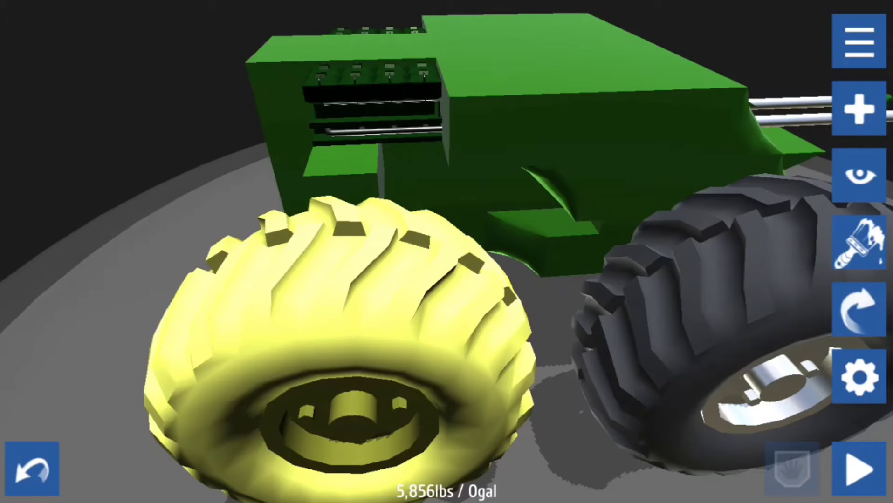
{"action": "left_click", "coordinate": [399, 388]}
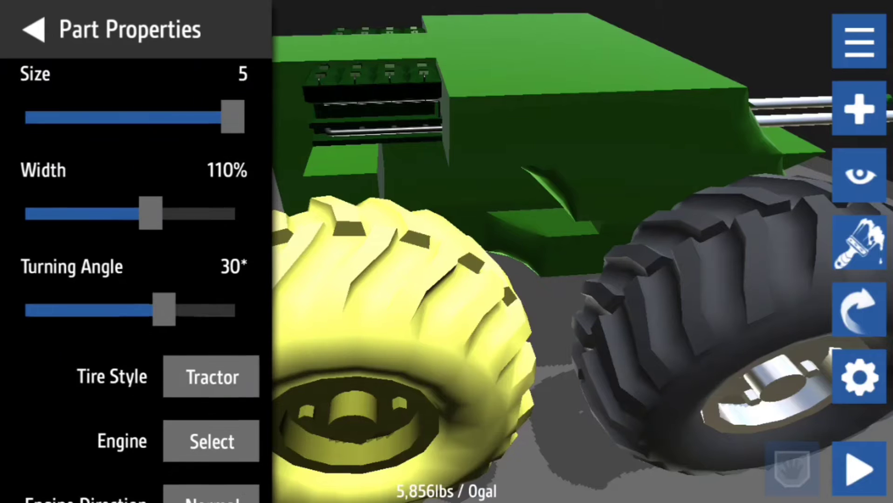
{"action": "scroll", "coordinate": [139, 279], "scroll_direction": "down", "scroll_amount": 3}
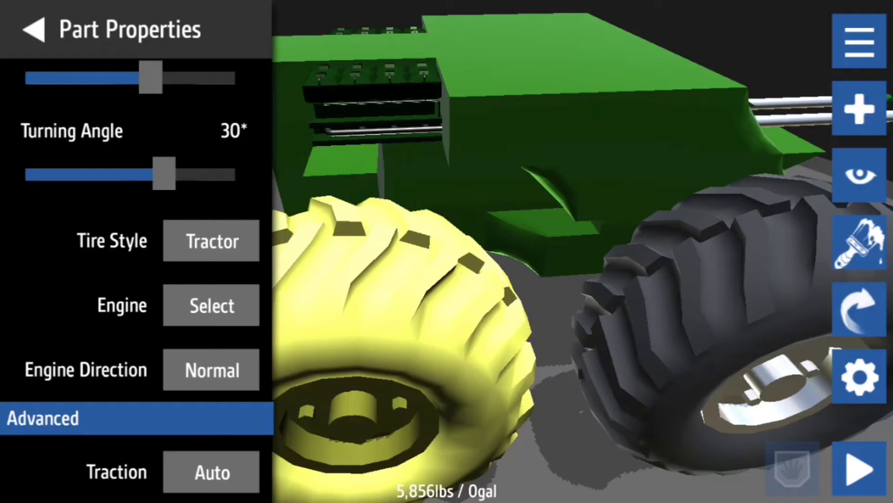
{"action": "scroll", "coordinate": [136, 279], "scroll_direction": "down", "scroll_amount": 5}
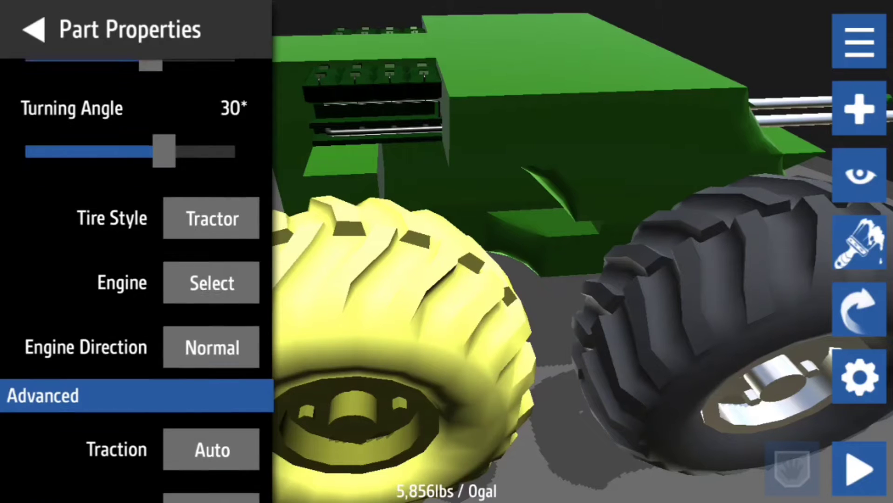
{"action": "left_click", "coordinate": [212, 387]}
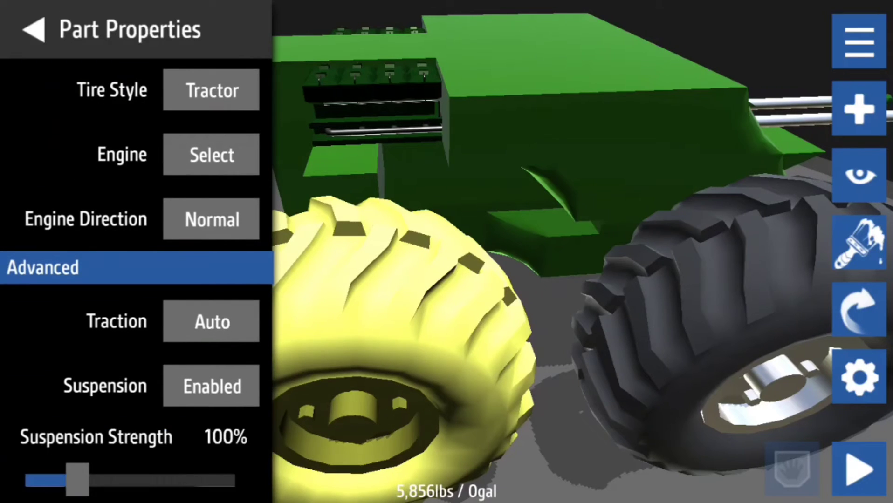
{"action": "scroll", "coordinate": [136, 279], "scroll_direction": "down", "scroll_amount": 3}
{"action": "left_click_drag", "start_coordinate": [101, 398], "coordinate": [140, 398]}
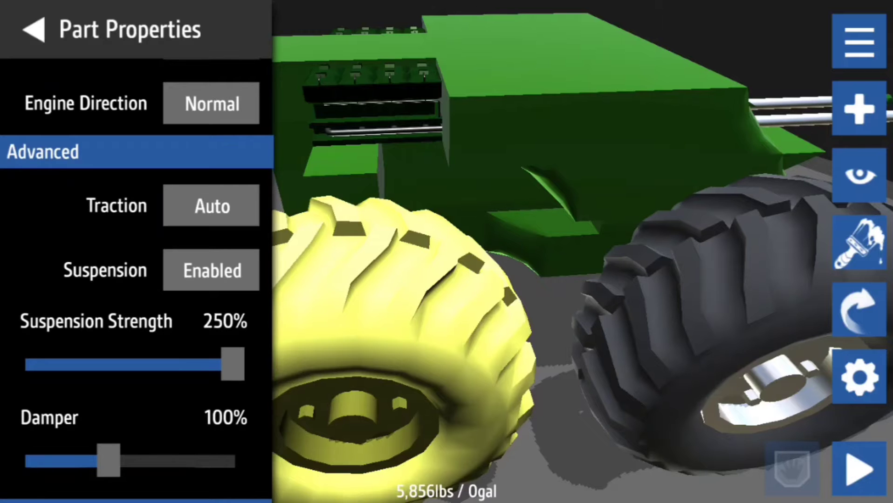
{"action": "scroll", "coordinate": [136, 279], "scroll_direction": "down", "scroll_amount": 3}
{"action": "scroll", "coordinate": [136, 278], "scroll_direction": "down", "scroll_amount": 1}
{"action": "scroll", "coordinate": [136, 279], "scroll_direction": "down", "scroll_amount": 3}
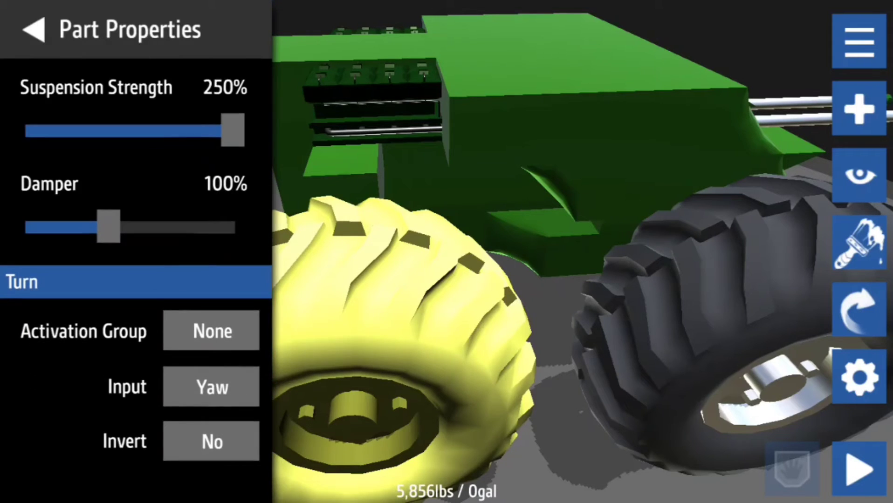
{"action": "scroll", "coordinate": [136, 278], "scroll_direction": "down", "scroll_amount": 2}
Attach a fuel tank to the hull's end and undo a misplaced part beneath the hull
{"action": "left_click", "coordinate": [34, 30]}
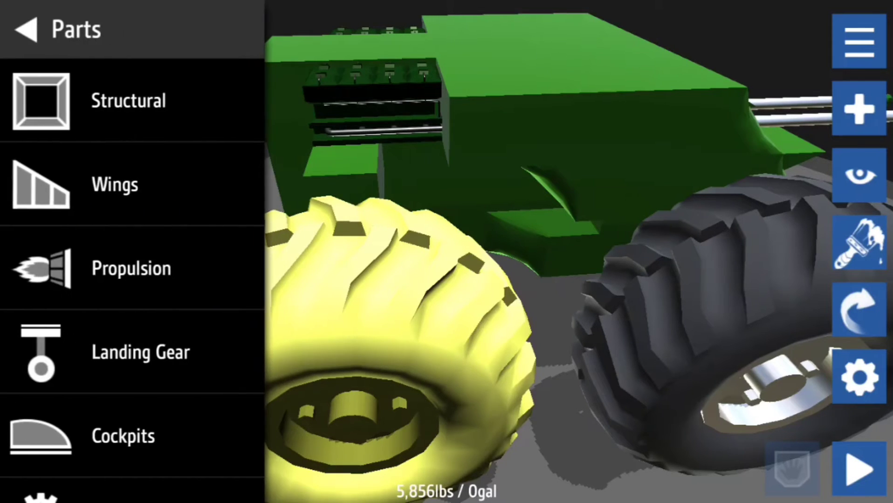
{"action": "left_click", "coordinate": [128, 101]}
{"action": "scroll", "coordinate": [132, 278], "scroll_direction": "down", "scroll_amount": 3}
{"action": "scroll", "coordinate": [133, 279], "scroll_direction": "down", "scroll_amount": 2}
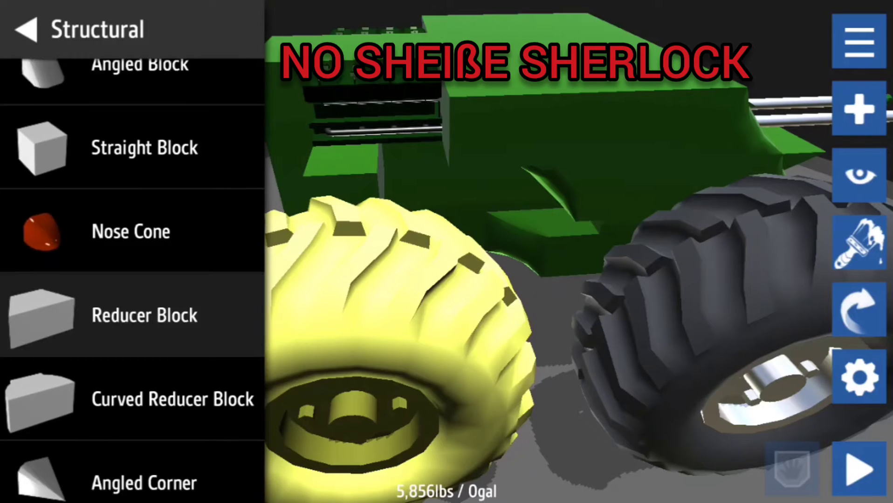
{"action": "scroll", "coordinate": [133, 279], "scroll_direction": "down", "scroll_amount": 3}
{"action": "scroll", "coordinate": [132, 279], "scroll_direction": "down", "scroll_amount": 2}
{"action": "scroll", "coordinate": [133, 279], "scroll_direction": "down", "scroll_amount": 2}
{"action": "scroll", "coordinate": [133, 279], "scroll_direction": "down", "scroll_amount": 3}
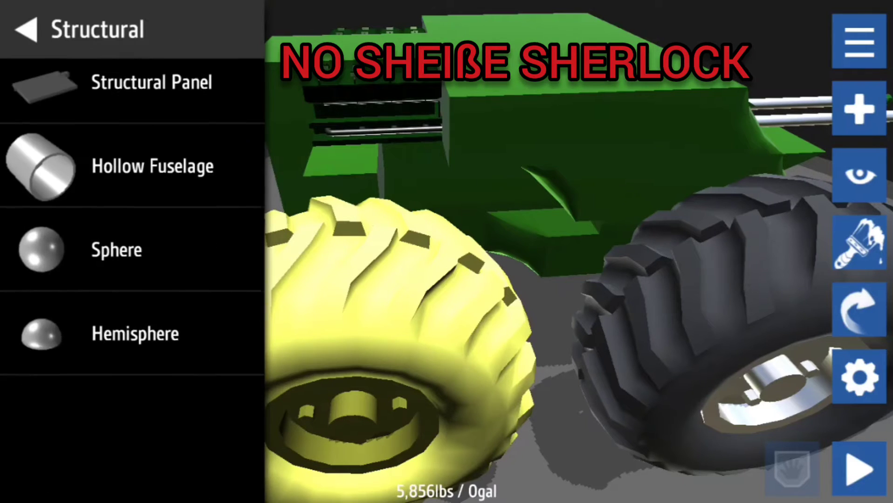
{"action": "scroll", "coordinate": [132, 279], "scroll_direction": "down", "scroll_amount": 2}
{"action": "left_click", "coordinate": [28, 30]}
{"action": "scroll", "coordinate": [132, 278], "scroll_direction": "down", "scroll_amount": 2}
{"action": "scroll", "coordinate": [132, 279], "scroll_direction": "down", "scroll_amount": 2}
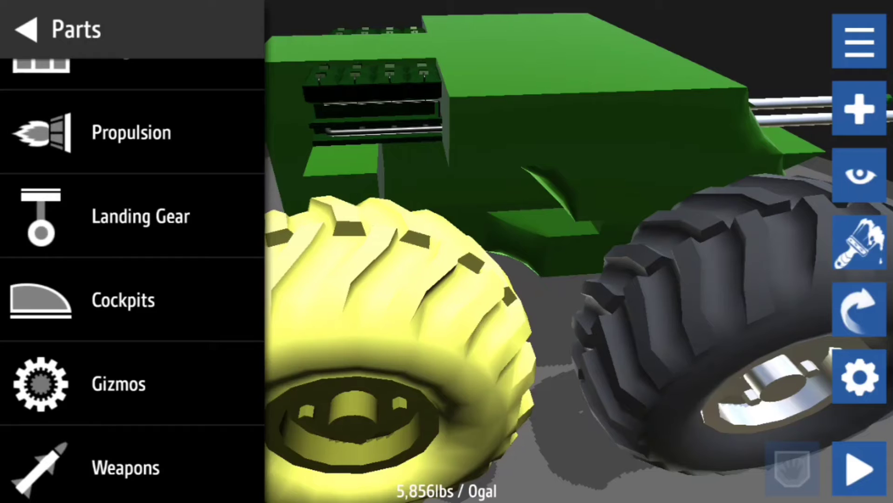
{"action": "left_click", "coordinate": [131, 133]}
{"action": "left_click_drag", "start_coordinate": [125, 98], "coordinate": [328, 125]}
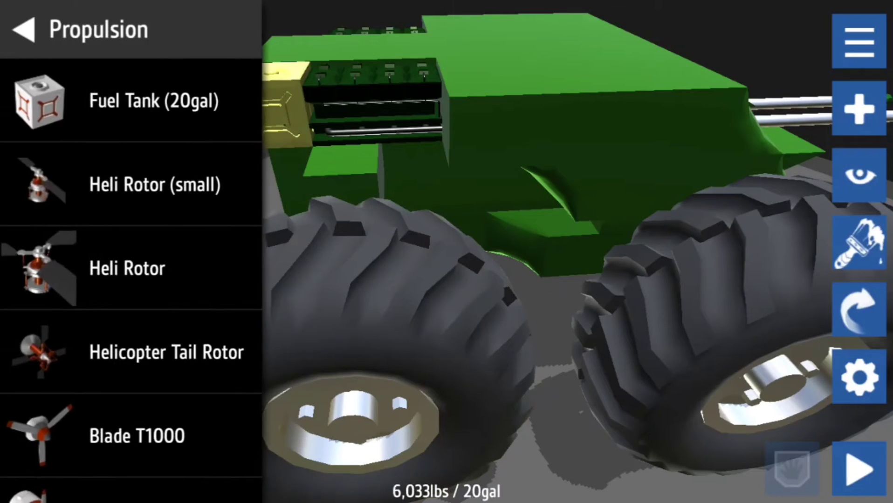
{"action": "left_click_drag", "start_coordinate": [125, 181], "coordinate": [578, 257]}
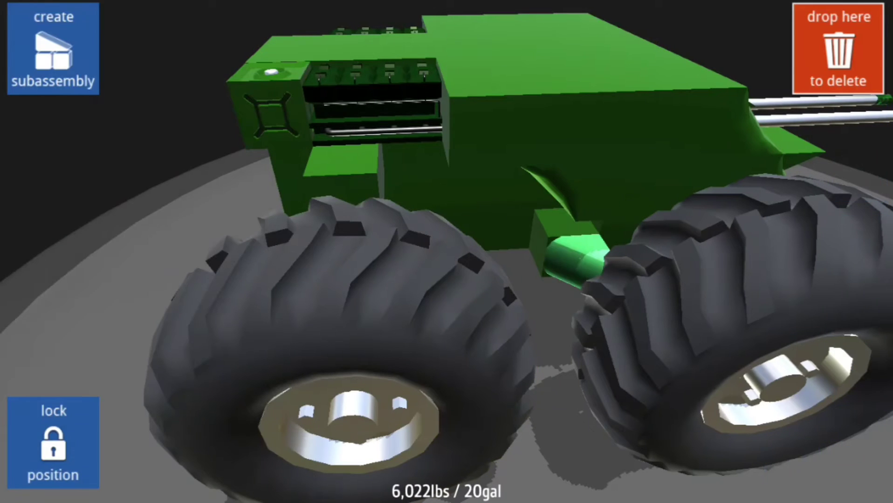
{"action": "left_click_drag", "start_coordinate": [565, 203], "coordinate": [564, 202]}
{"action": "left_click", "coordinate": [28, 29]}
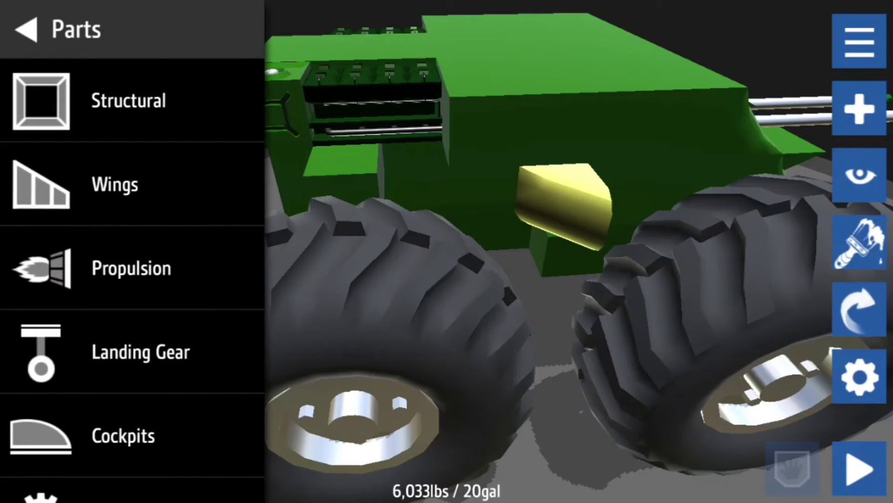
{"action": "left_click", "coordinate": [28, 30]}
{"action": "left_click", "coordinate": [32, 468]}
Place five more 20-gallon fuel tanks across the rear hull, ending at the left rear corner
{"action": "left_click_drag", "start_coordinate": [558, 313], "coordinate": [453, 245]}
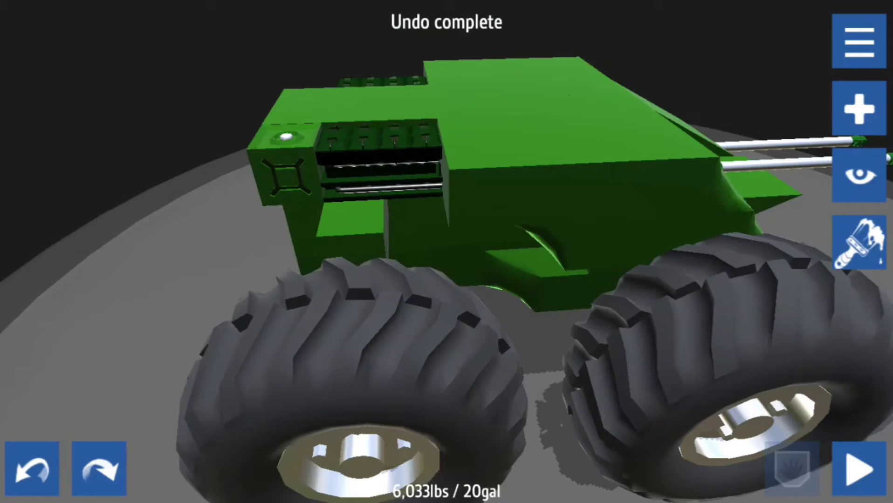
{"action": "left_click_drag", "start_coordinate": [558, 279], "coordinate": [348, 174]}
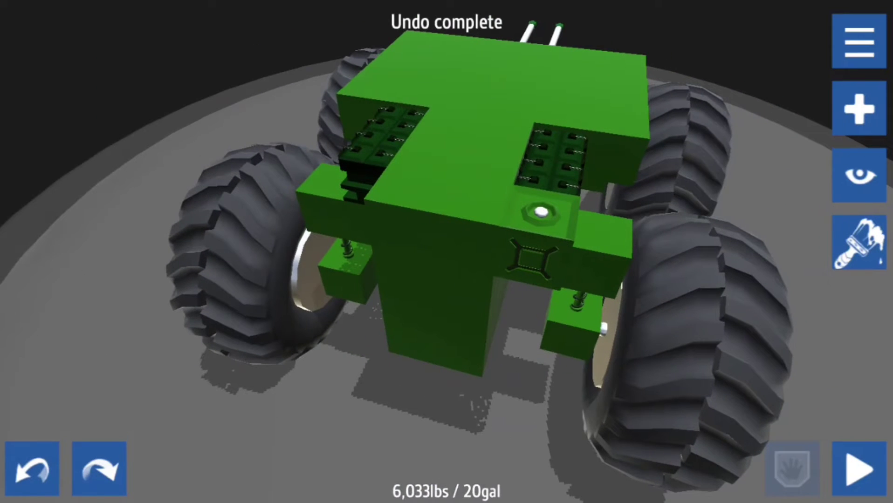
{"action": "left_click", "coordinate": [859, 109]}
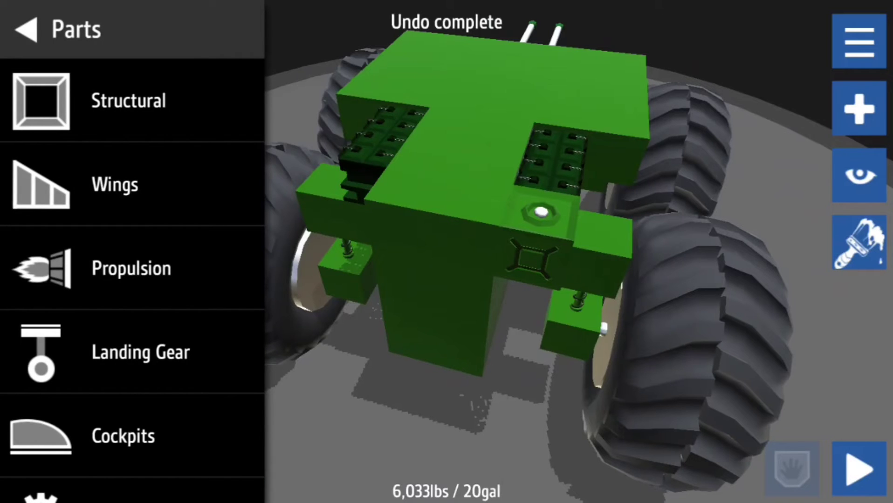
{"action": "left_click", "coordinate": [28, 29]}
{"action": "left_click_drag", "start_coordinate": [559, 279], "coordinate": [418, 209]}
{"action": "left_click", "coordinate": [860, 108]}
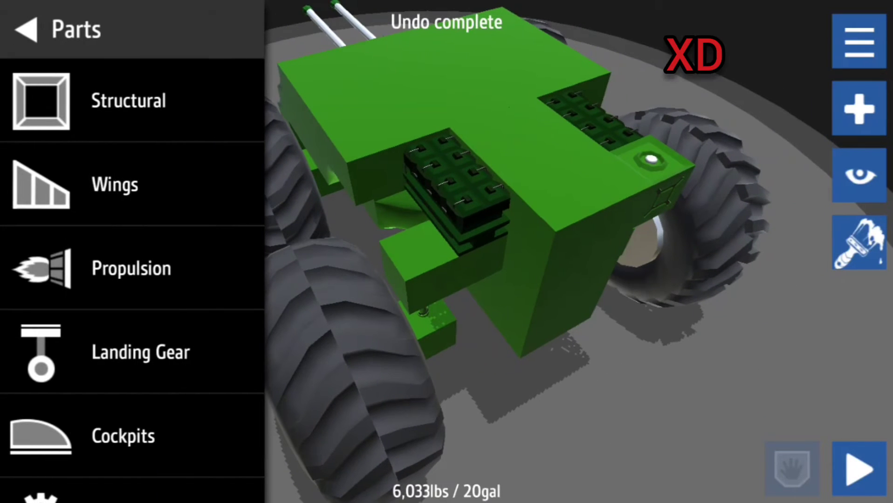
{"action": "left_click", "coordinate": [130, 268]}
{"action": "left_click_drag", "start_coordinate": [156, 100], "coordinate": [506, 247]}
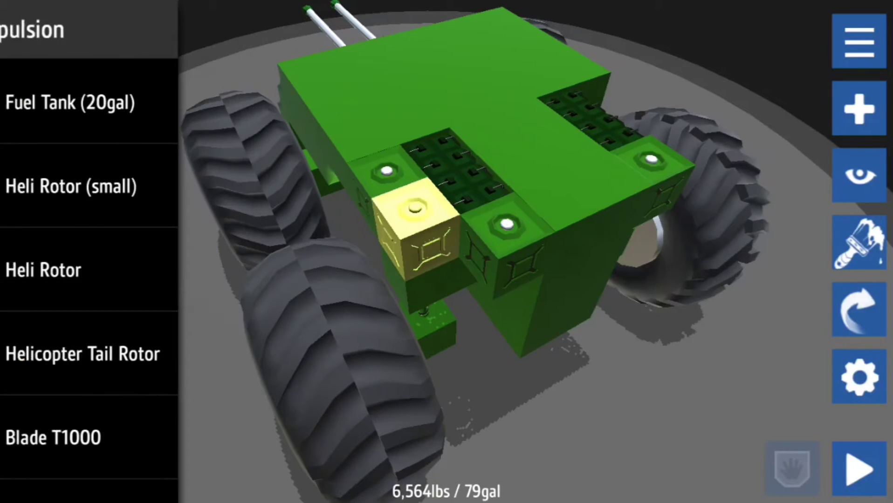
{"action": "left_click_drag", "start_coordinate": [156, 100], "coordinate": [446, 258]}
{"action": "left_click_drag", "start_coordinate": [489, 349], "coordinate": [349, 209]}
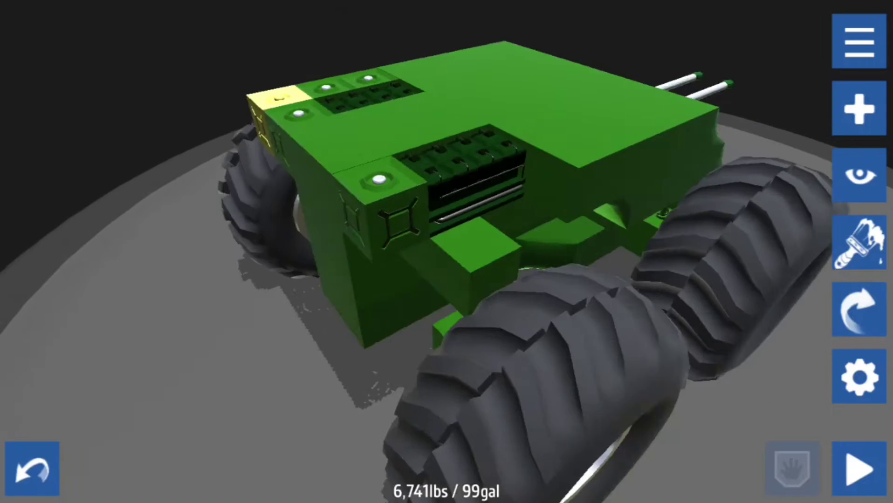
{"action": "left_click_drag", "start_coordinate": [156, 100], "coordinate": [478, 215]}
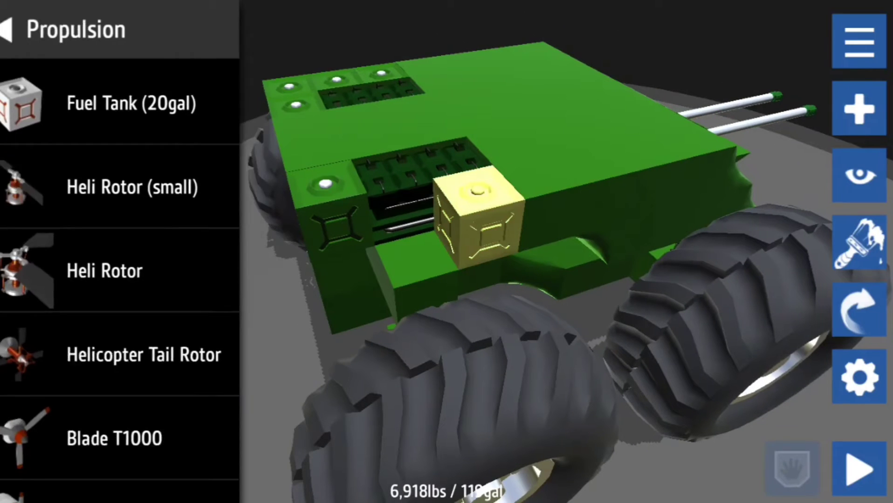
{"action": "left_click_drag", "start_coordinate": [156, 100], "coordinate": [411, 230]}
{"action": "scroll", "coordinate": [132, 279], "scroll_direction": "up", "scroll_amount": 2}
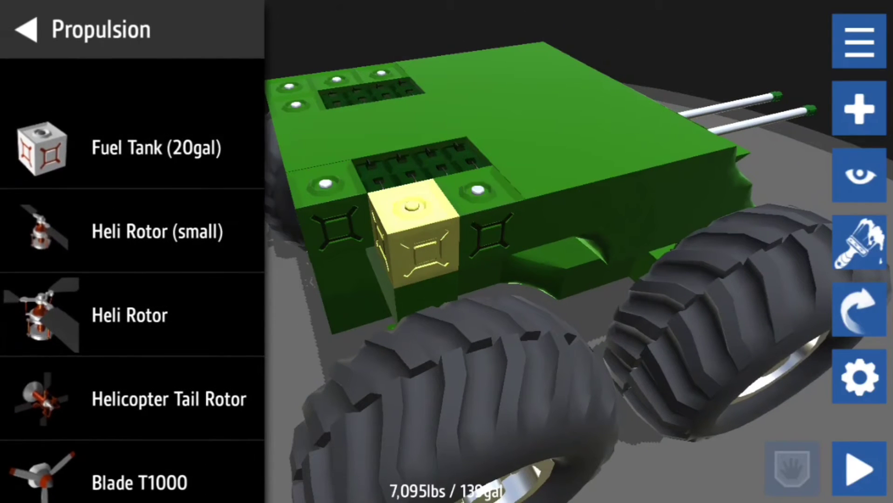
{"action": "left_click_drag", "start_coordinate": [156, 105], "coordinate": [346, 251]}
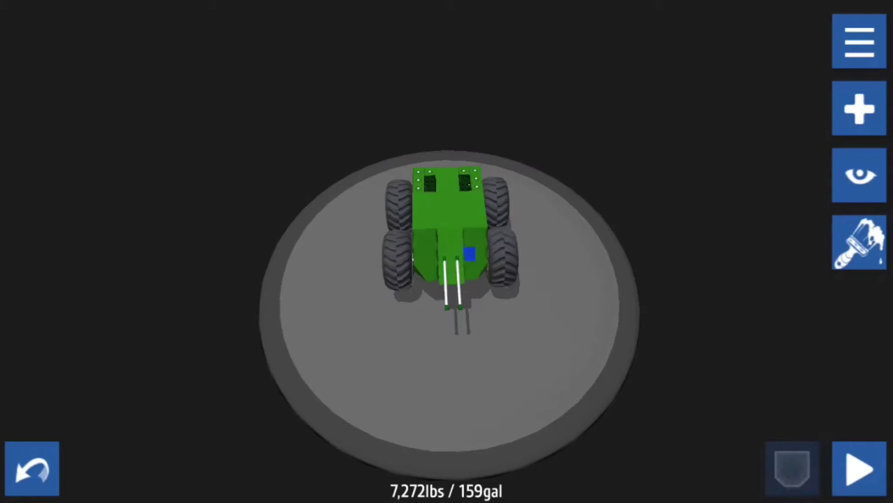
Check the right rear wheel's settings (size 5, 110%, tractor, 250% suspension), then select the left rear wheel
{"action": "left_click", "coordinate": [503, 257]}
{"action": "left_click", "coordinate": [859, 376]}
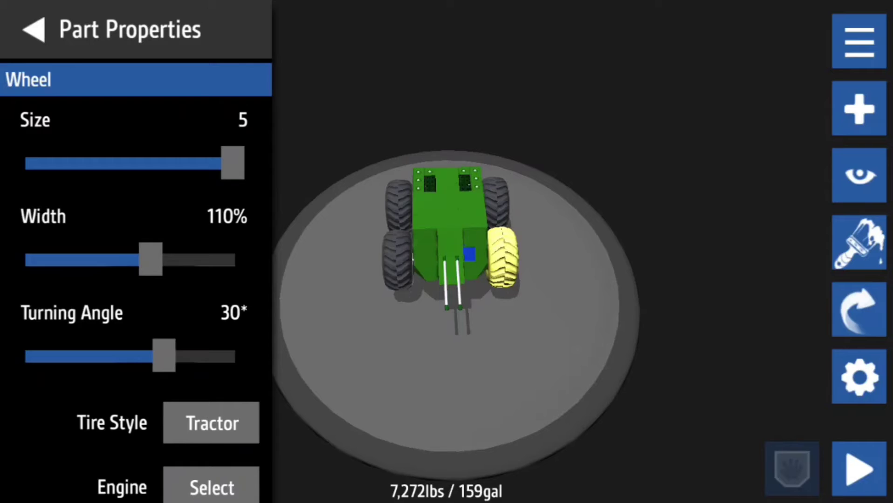
{"action": "scroll", "coordinate": [136, 210], "scroll_direction": "down", "scroll_amount": 3}
{"action": "scroll", "coordinate": [136, 279], "scroll_direction": "down", "scroll_amount": 3}
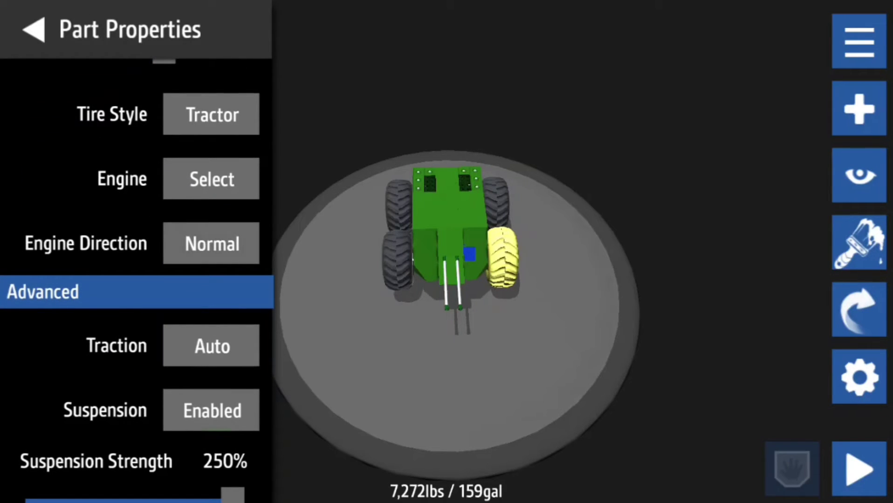
{"action": "left_click", "coordinate": [398, 262]}
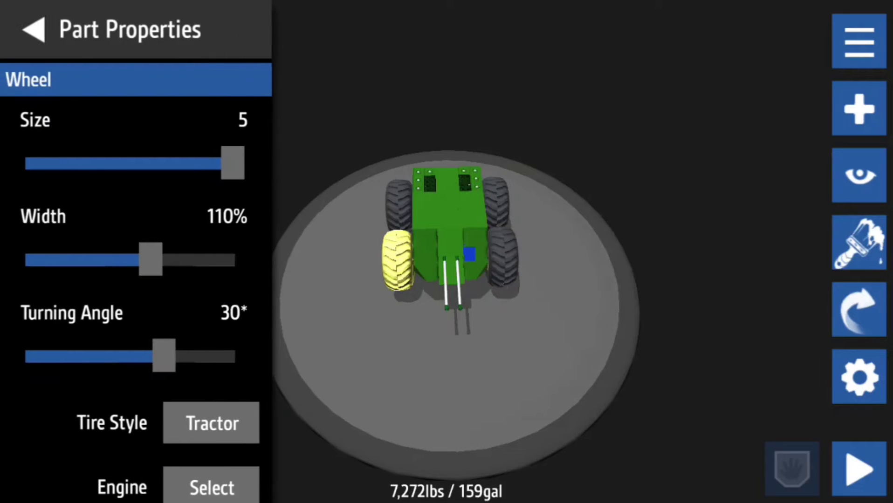
{"action": "scroll", "coordinate": [136, 210], "scroll_direction": "down", "scroll_amount": 2}
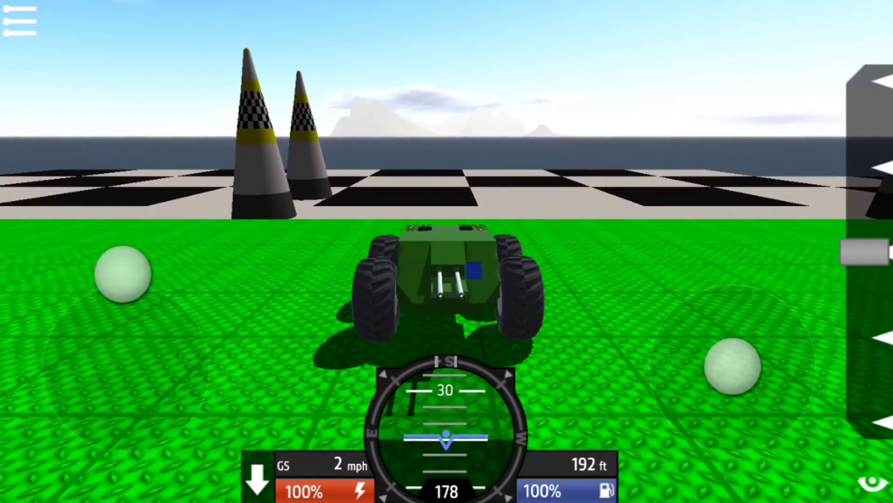
Drive the tank until it flips, then pause and exit back to the designer
{"action": "left_click_drag", "start_coordinate": [447, 210], "coordinate": [279, 139]}
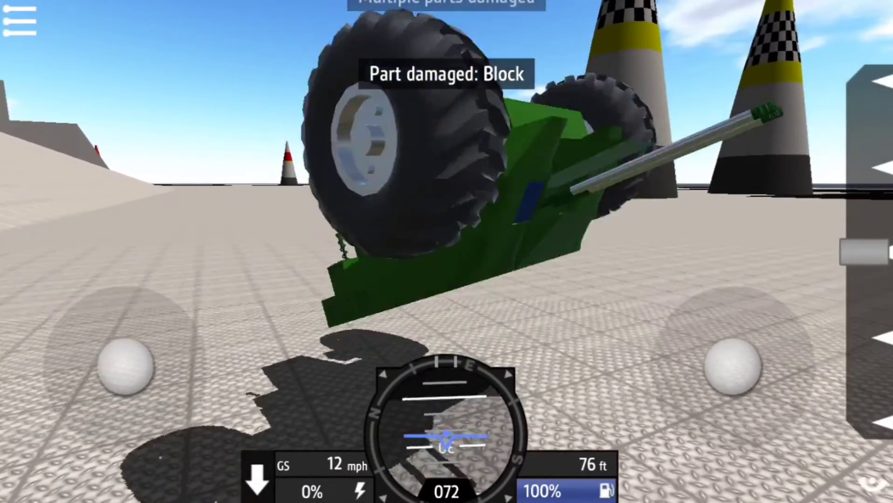
{"action": "left_click", "coordinate": [19, 21]}
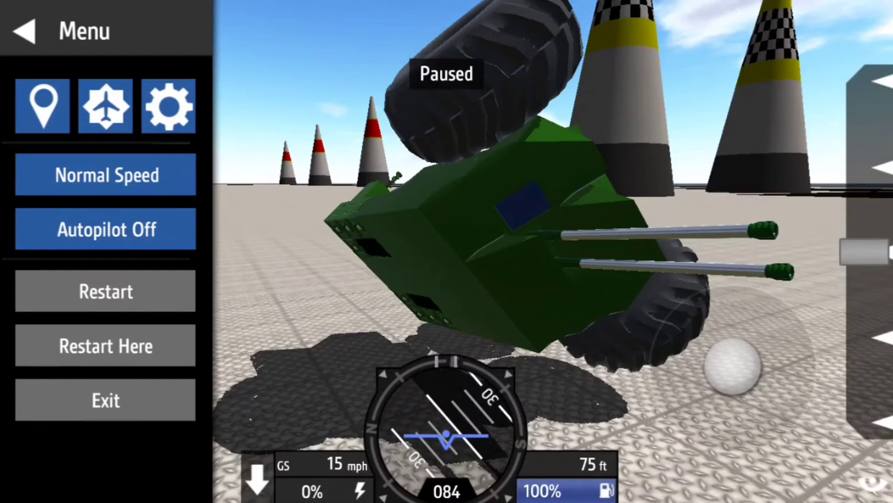
{"action": "left_click", "coordinate": [106, 401]}
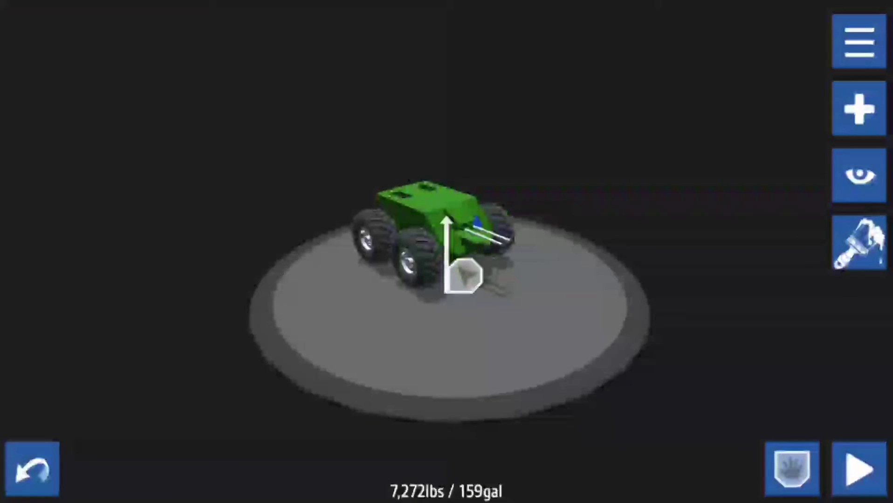
Preview the Desert paint scheme, revert to Military green, and select the near front wheel
{"action": "left_click_drag", "start_coordinate": [463, 278], "coordinate": [466, 275]}
{"action": "scroll", "coordinate": [466, 275], "scroll_direction": "up", "scroll_amount": 5}
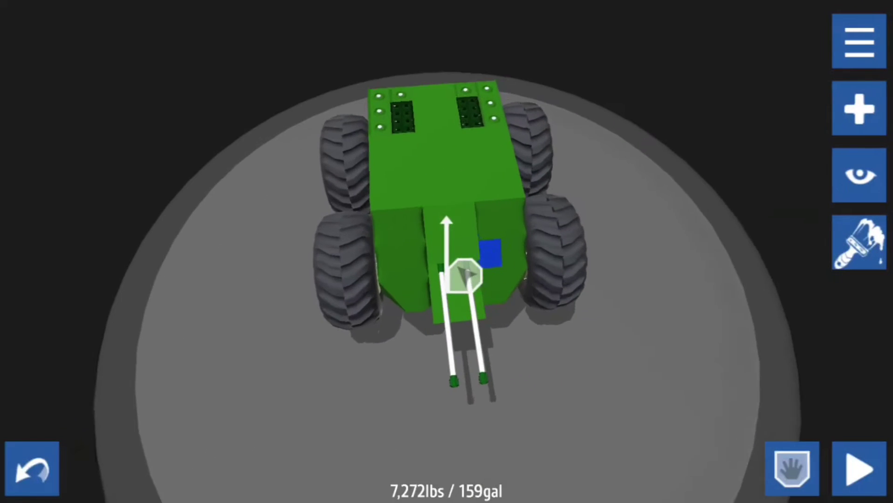
{"action": "left_click_drag", "start_coordinate": [464, 275], "coordinate": [465, 276]}
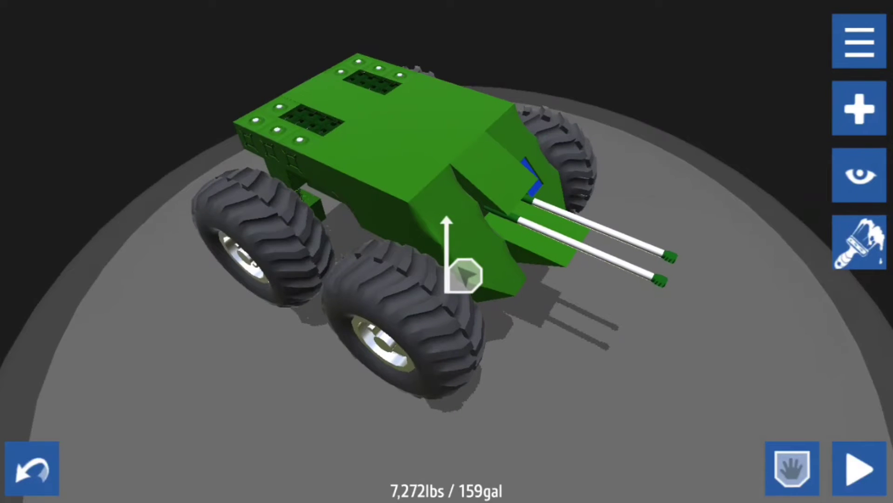
{"action": "key", "text": "p"}
{"action": "key", "text": "Escape"}
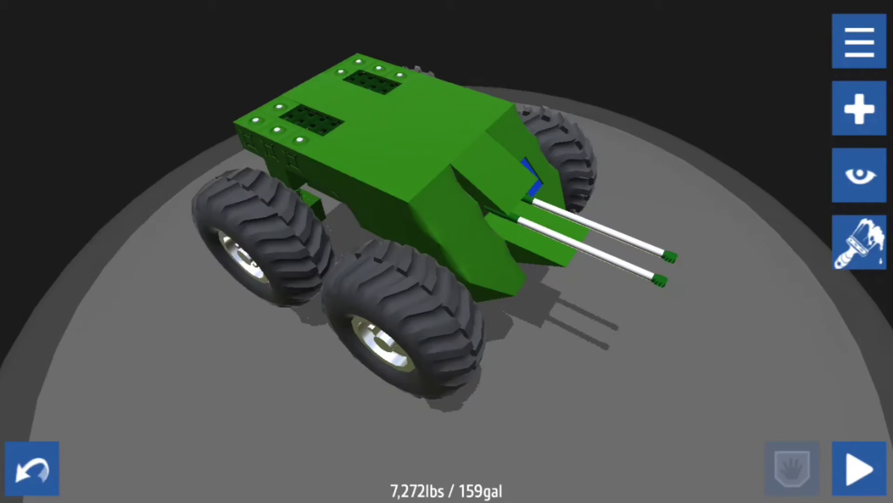
{"action": "left_click", "coordinate": [860, 243]}
{"action": "left_click", "coordinate": [239, 89]}
{"action": "left_click", "coordinate": [28, 89]}
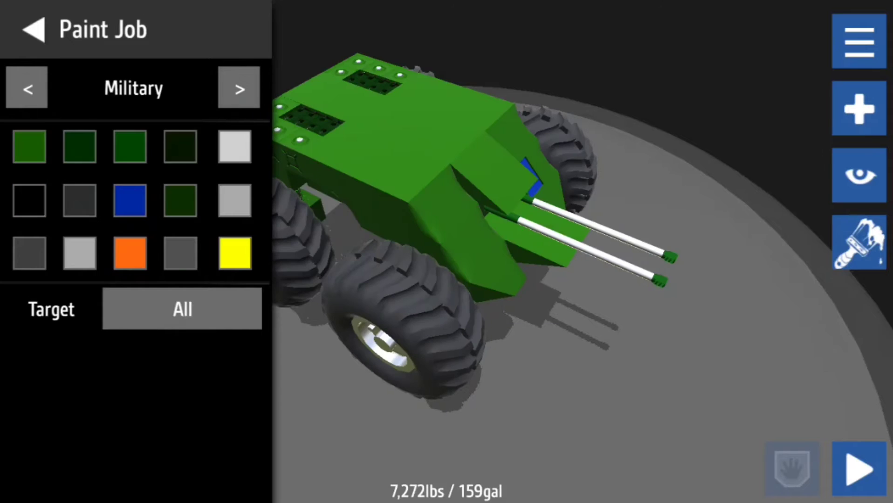
{"action": "left_click", "coordinate": [28, 89]}
{"action": "left_click", "coordinate": [239, 89]}
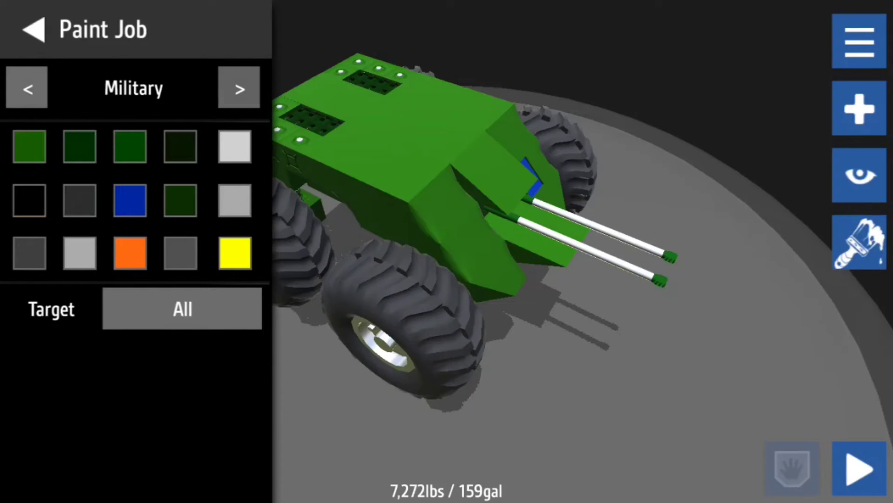
{"action": "left_click", "coordinate": [33, 30]}
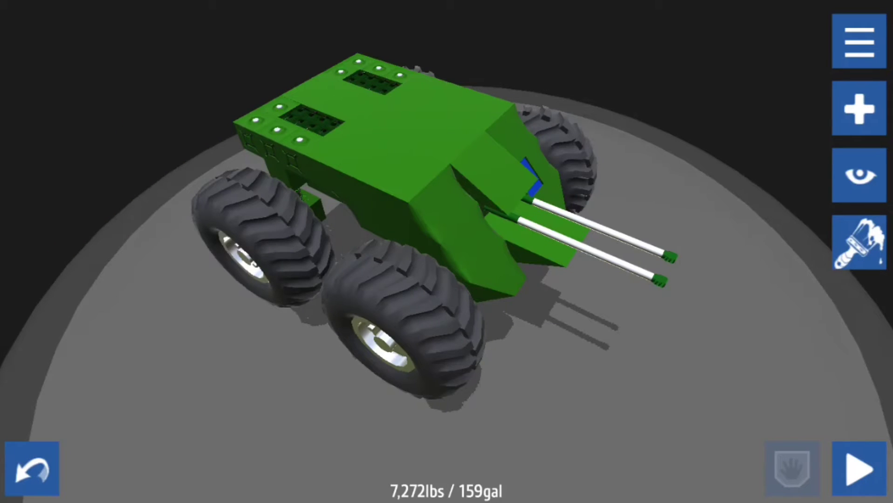
{"action": "left_click", "coordinate": [394, 318]}
Reverse the front wheel's engine direction and switch its traction from Auto to Manual
{"action": "left_click", "coordinate": [859, 377]}
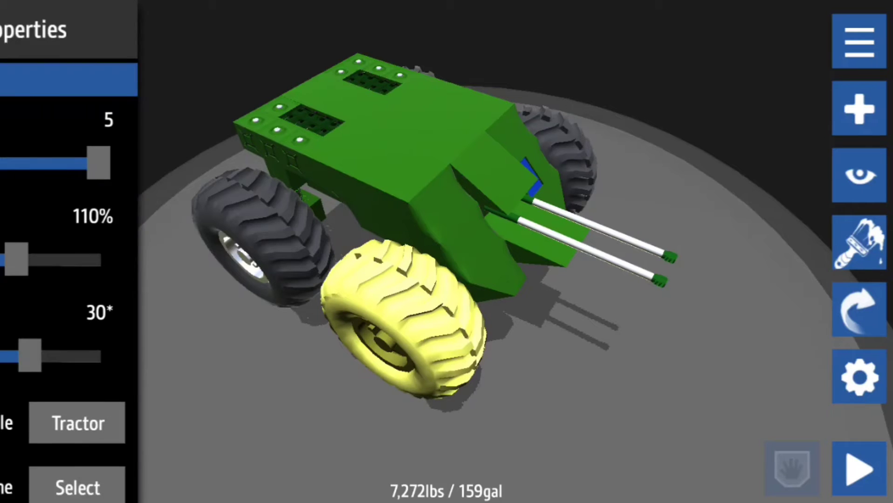
{"action": "scroll", "coordinate": [137, 279], "scroll_direction": "down", "scroll_amount": 5}
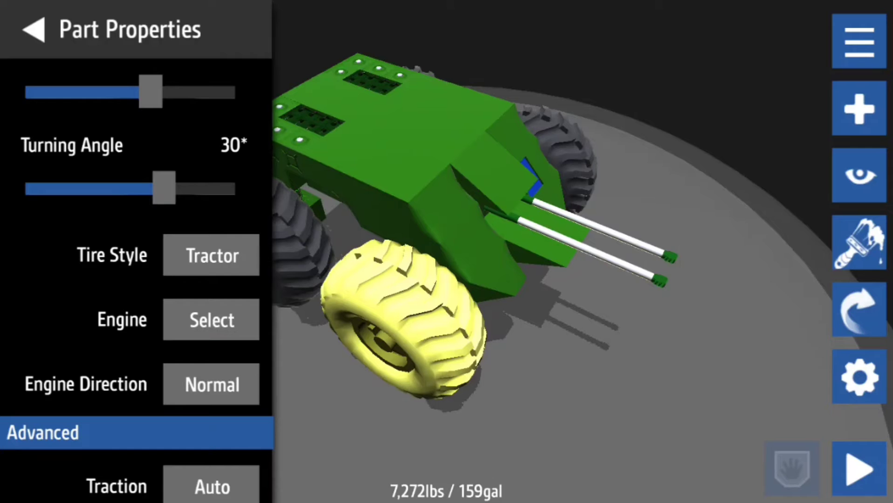
{"action": "scroll", "coordinate": [136, 313], "scroll_direction": "down", "scroll_amount": 3}
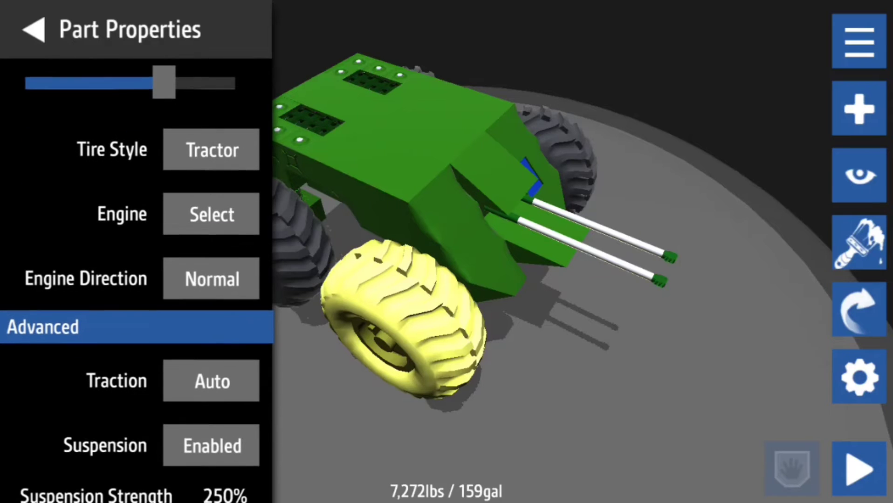
{"action": "left_click", "coordinate": [212, 279]}
{"action": "scroll", "coordinate": [136, 313], "scroll_direction": "down", "scroll_amount": 3}
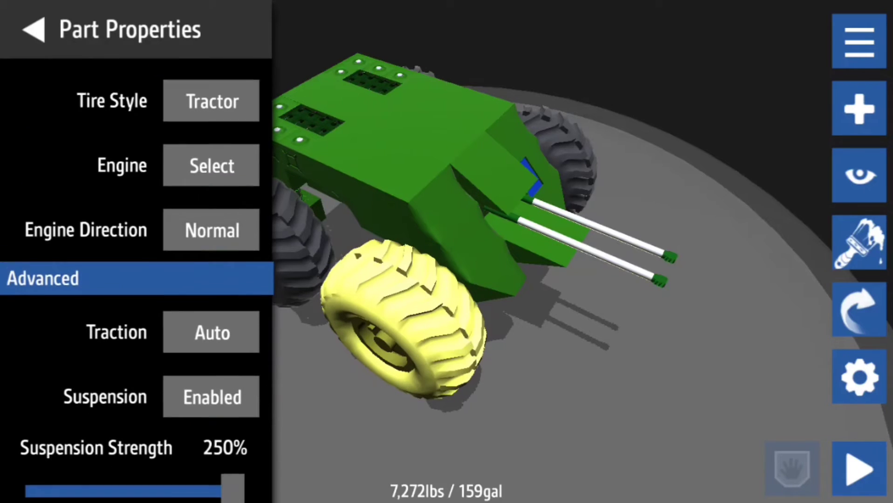
{"action": "left_click", "coordinate": [211, 253]}
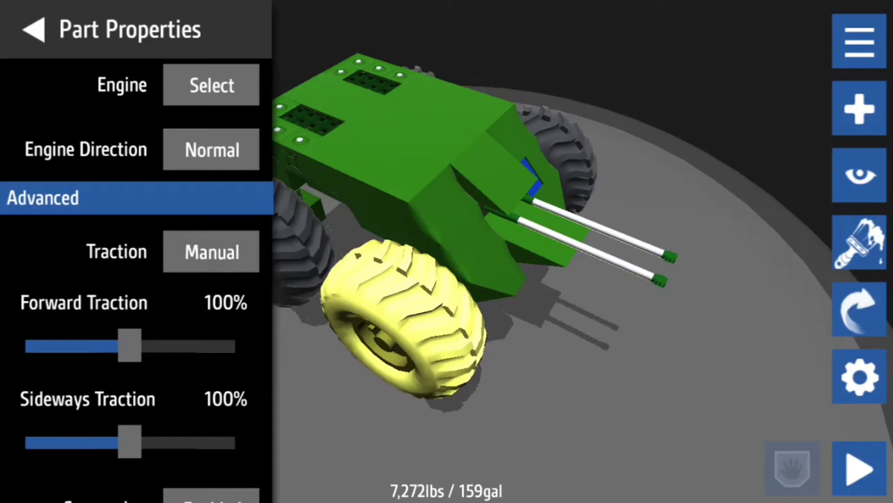
{"action": "scroll", "coordinate": [136, 314], "scroll_direction": "down", "scroll_amount": 3}
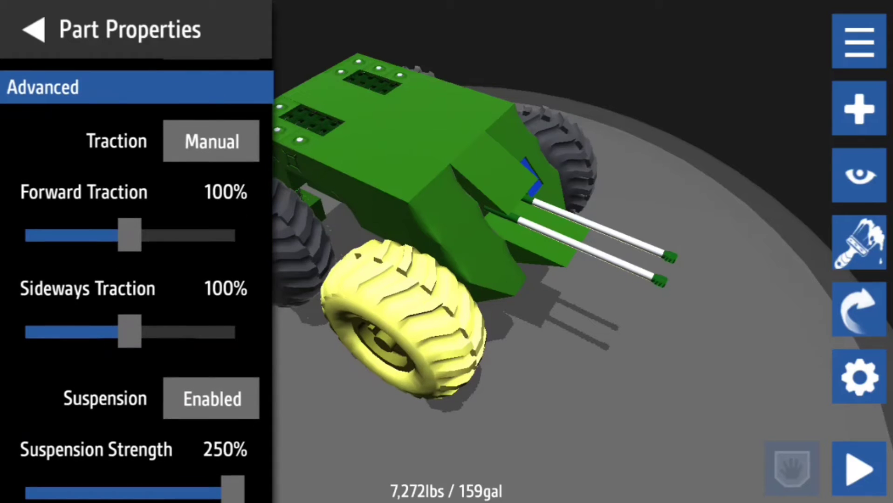
{"action": "scroll", "coordinate": [136, 314], "scroll_direction": "down", "scroll_amount": 3}
{"action": "scroll", "coordinate": [136, 314], "scroll_direction": "down", "scroll_amount": 3}
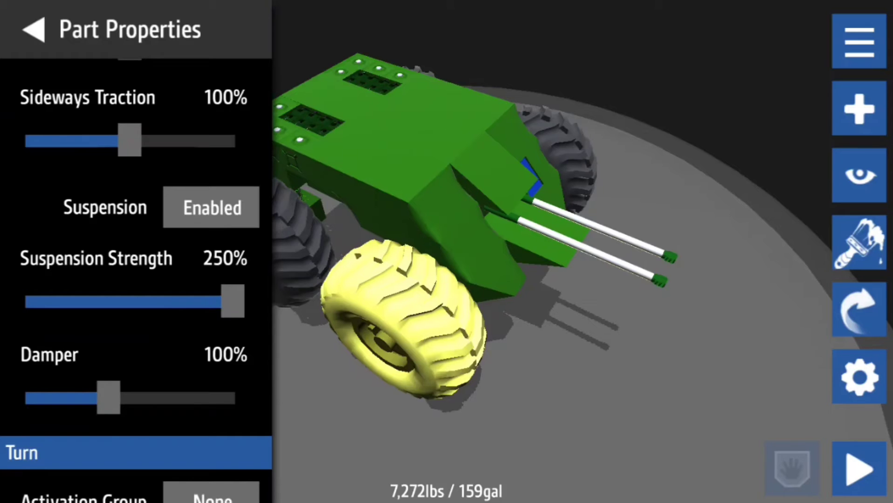
{"action": "scroll", "coordinate": [136, 313], "scroll_direction": "down", "scroll_amount": 3}
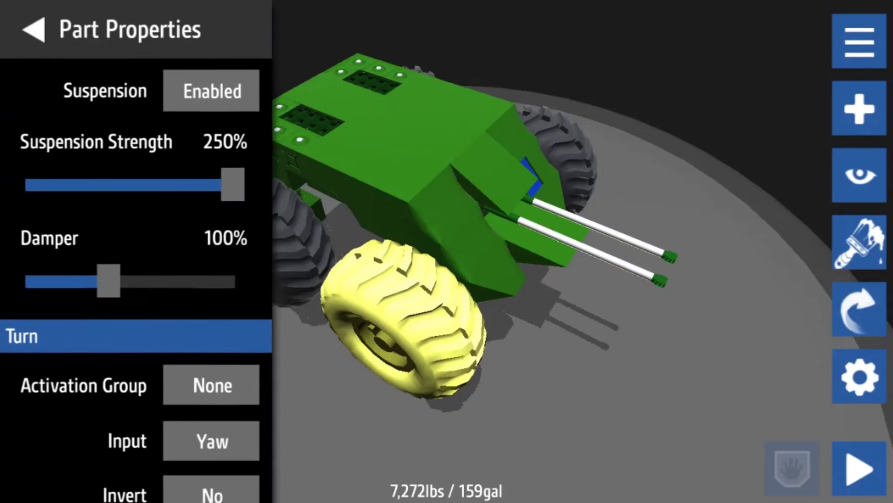
{"action": "scroll", "coordinate": [136, 314], "scroll_direction": "down", "scroll_amount": 3}
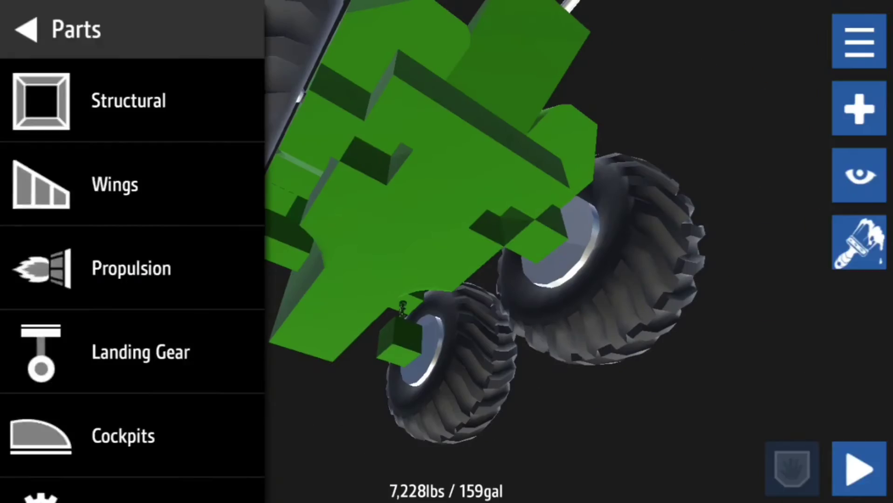
Launch the green twin-cannon tank onto the test track
{"action": "left_click", "coordinate": [859, 472]}
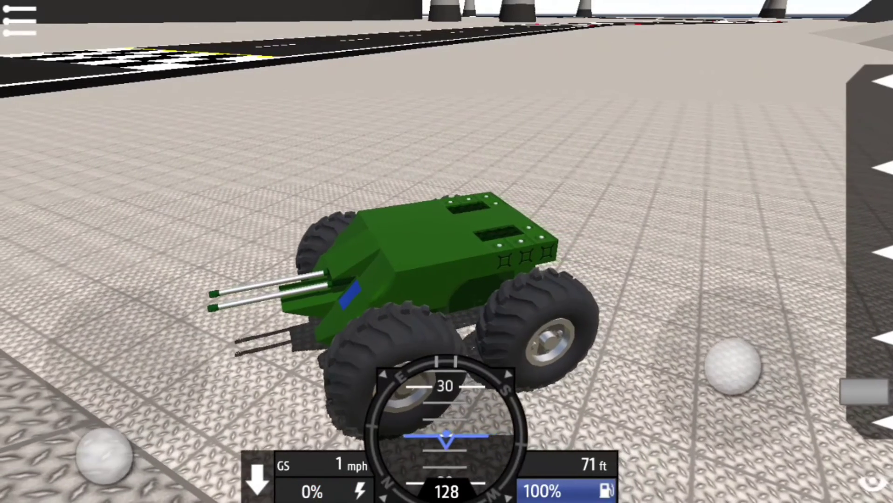
Pause the running test drive and exit to the designer
{"action": "left_click", "coordinate": [19, 17]}
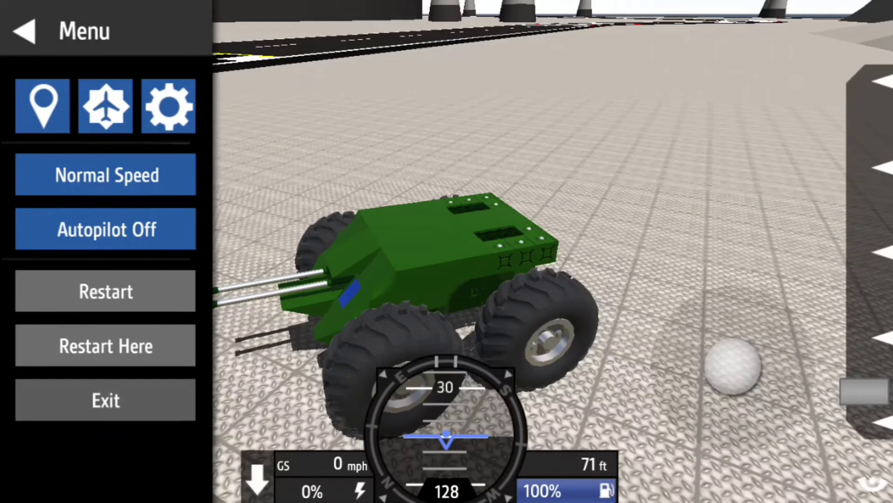
{"action": "left_click", "coordinate": [105, 401]}
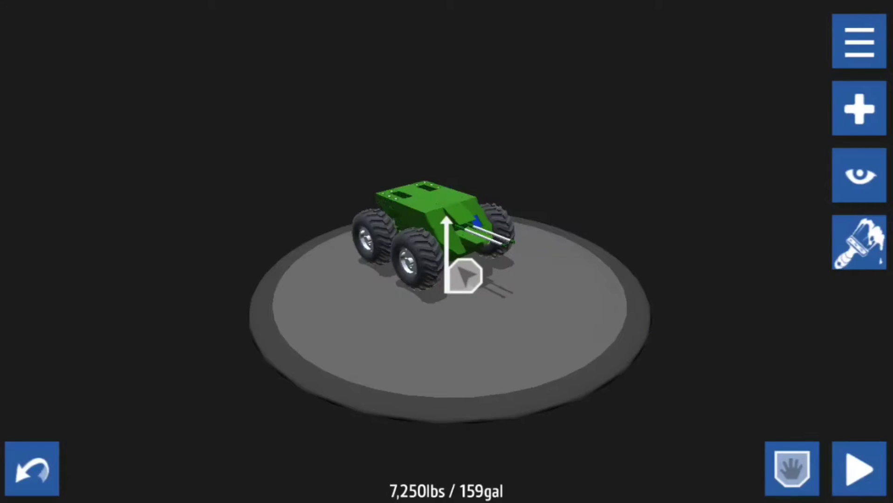
Set the front wheel's traction back to Auto and change its turn input to Yaw
{"action": "left_click", "coordinate": [859, 108]}
{"action": "left_click", "coordinate": [31, 30]}
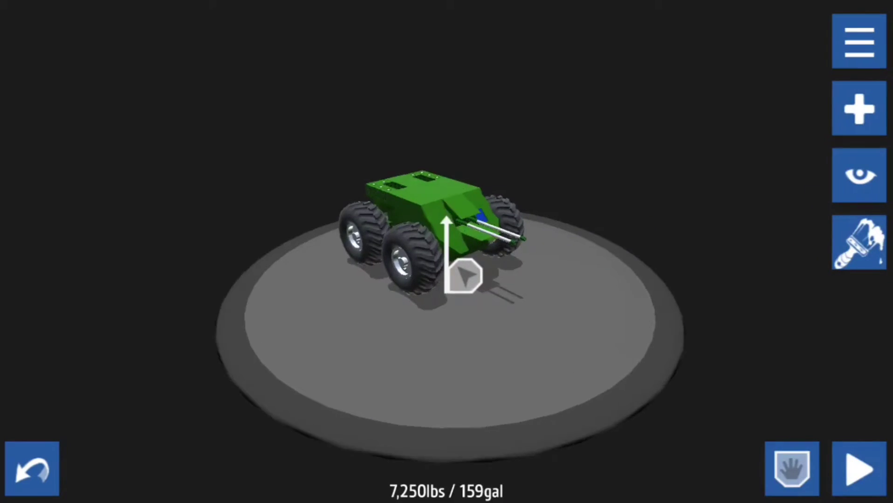
{"action": "scroll", "coordinate": [464, 276], "scroll_direction": "up", "scroll_amount": 4}
{"action": "left_click", "coordinate": [387, 251]}
{"action": "left_click", "coordinate": [859, 376]}
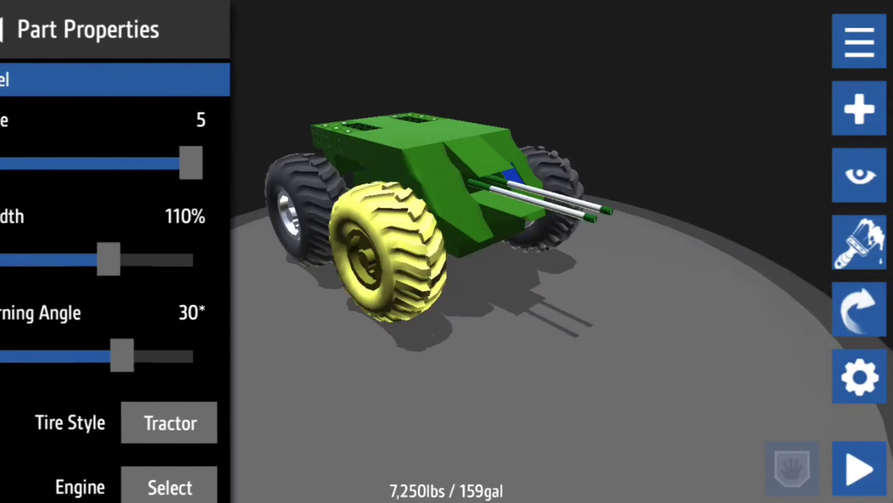
{"action": "scroll", "coordinate": [132, 279], "scroll_direction": "down", "scroll_amount": 1}
{"action": "scroll", "coordinate": [132, 278], "scroll_direction": "down", "scroll_amount": 3}
{"action": "scroll", "coordinate": [132, 279], "scroll_direction": "down", "scroll_amount": 2}
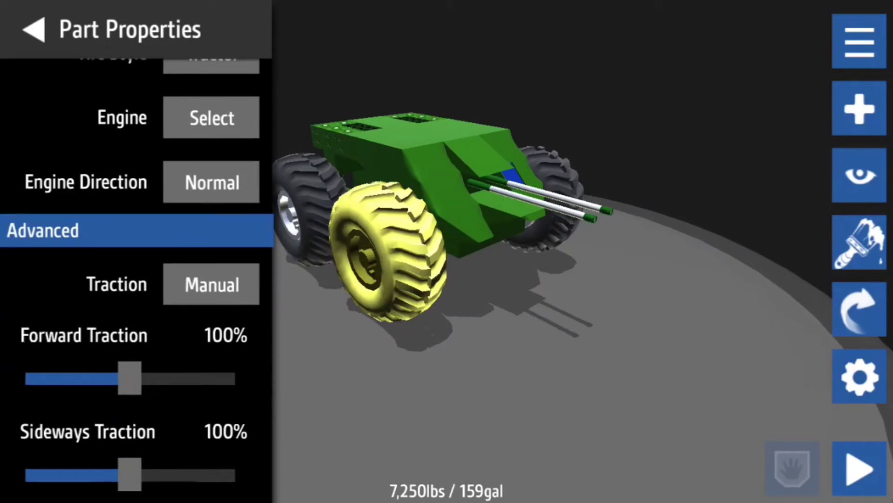
{"action": "scroll", "coordinate": [133, 279], "scroll_direction": "down", "scroll_amount": 1}
{"action": "scroll", "coordinate": [132, 279], "scroll_direction": "down", "scroll_amount": 1}
{"action": "scroll", "coordinate": [132, 279], "scroll_direction": "down", "scroll_amount": 3}
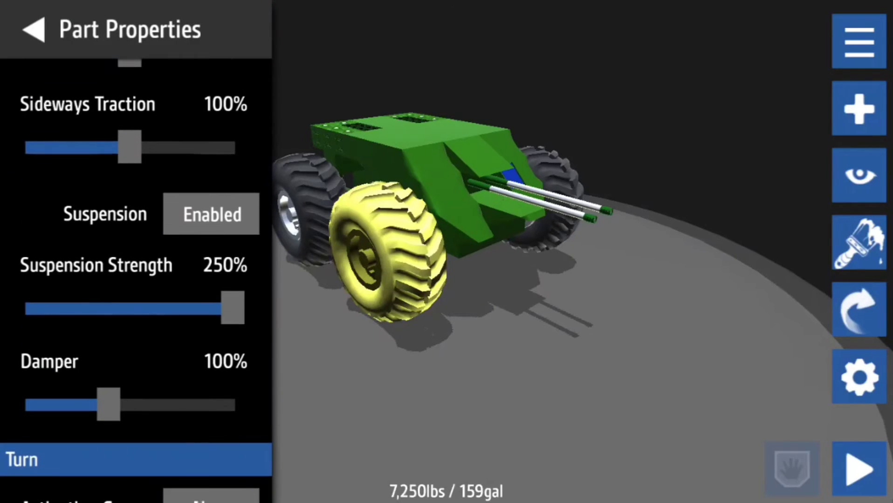
{"action": "scroll", "coordinate": [133, 279], "scroll_direction": "up", "scroll_amount": 1}
{"action": "scroll", "coordinate": [132, 279], "scroll_direction": "up", "scroll_amount": 1}
{"action": "left_click", "coordinate": [212, 84]}
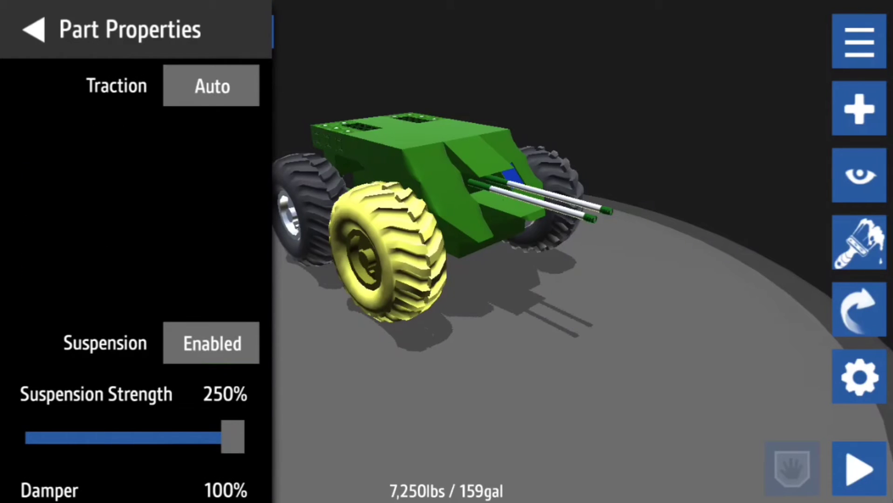
{"action": "scroll", "coordinate": [132, 279], "scroll_direction": "down", "scroll_amount": 2}
{"action": "left_click_drag", "start_coordinate": [27, 105], "coordinate": [237, 105]}
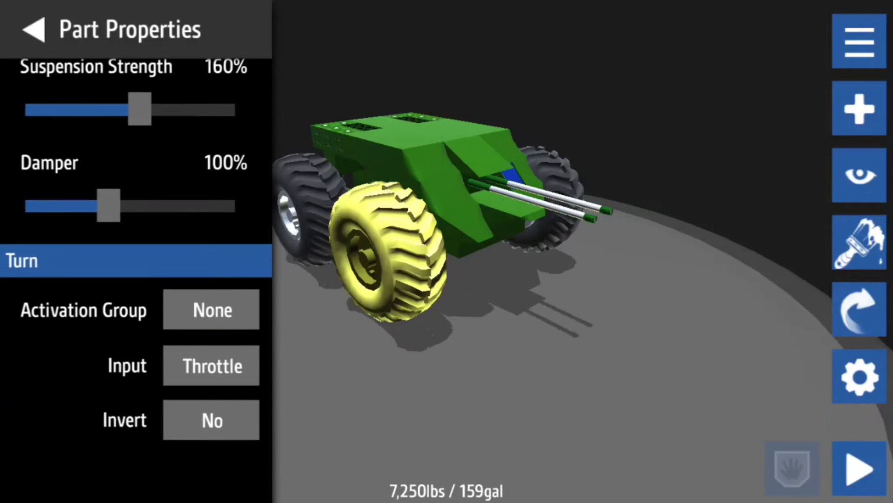
{"action": "scroll", "coordinate": [132, 279], "scroll_direction": "down", "scroll_amount": 2}
{"action": "scroll", "coordinate": [132, 278], "scroll_direction": "down", "scroll_amount": 2}
{"action": "left_click", "coordinate": [211, 290]}
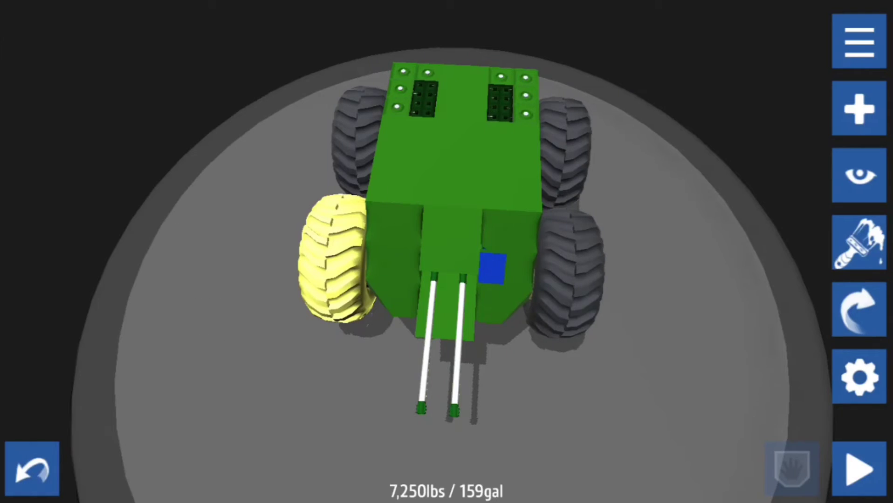
Select the other front wheel and set its turning angle to 35°
{"action": "left_click_drag", "start_coordinate": [279, 279], "coordinate": [558, 244]}
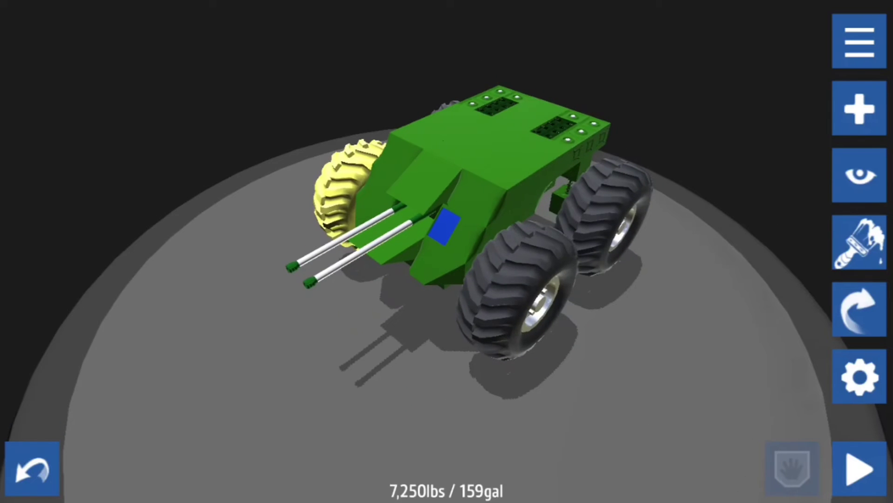
{"action": "left_click", "coordinate": [517, 290]}
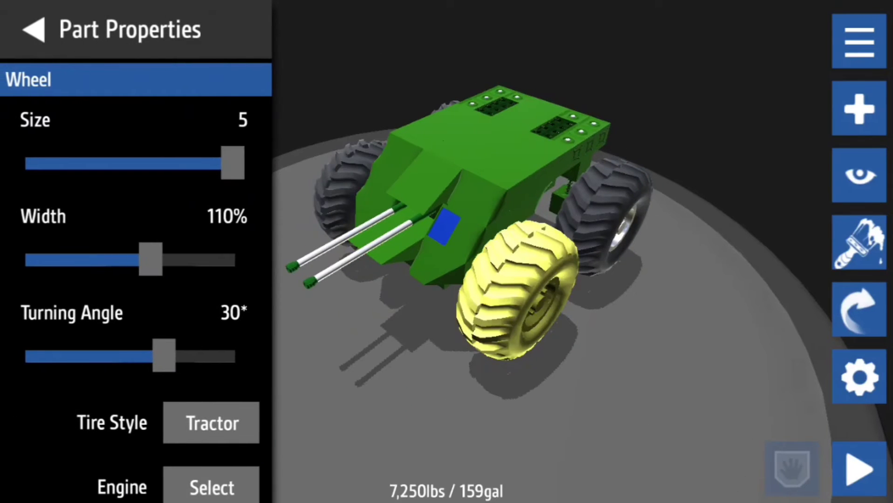
{"action": "scroll", "coordinate": [140, 278], "scroll_direction": "down", "scroll_amount": 3}
{"action": "scroll", "coordinate": [140, 279], "scroll_direction": "down", "scroll_amount": 4}
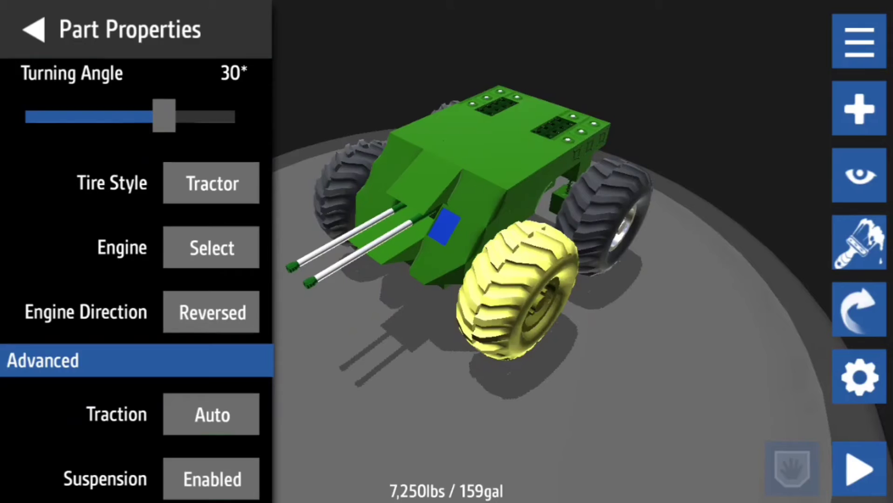
{"action": "scroll", "coordinate": [139, 278], "scroll_direction": "down", "scroll_amount": 3}
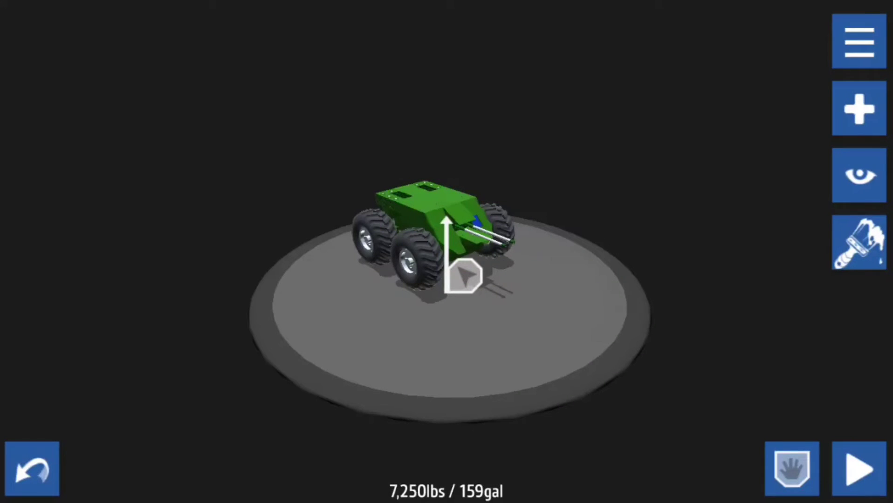
{"action": "scroll", "coordinate": [464, 276], "scroll_direction": "up", "scroll_amount": 5}
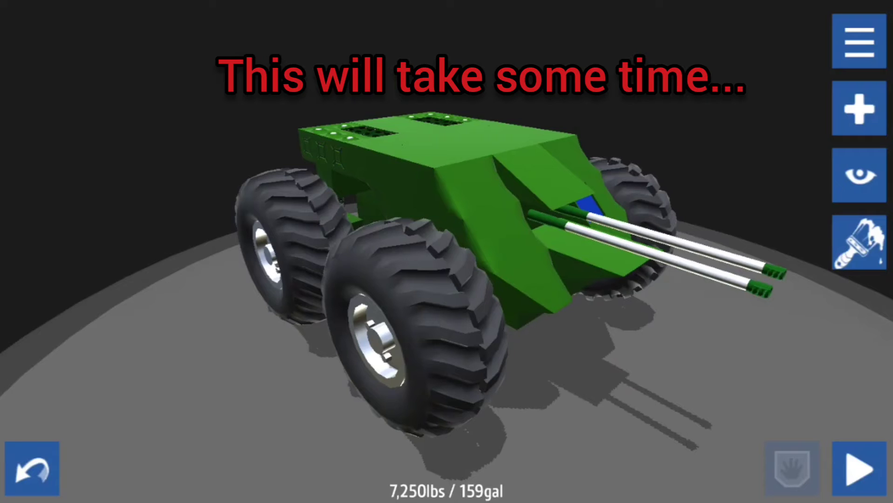
{"action": "left_click", "coordinate": [391, 327]}
{"action": "left_click", "coordinate": [860, 376]}
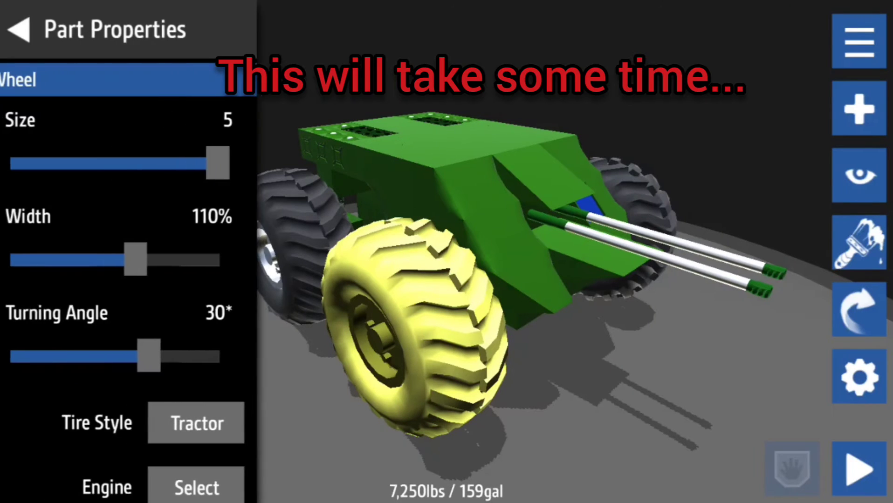
{"action": "scroll", "coordinate": [133, 279], "scroll_direction": "down", "scroll_amount": 3}
{"action": "left_click_drag", "start_coordinate": [150, 355], "coordinate": [28, 355]}
{"action": "mouse_move", "coordinate": [26, 152]}
{"action": "left_mouse_down"}
{"action": "mouse_move", "coordinate": [230, 152]}
{"action": "mouse_move", "coordinate": [187, 175]}
{"action": "left_mouse_up"}
{"action": "scroll", "coordinate": [132, 278], "scroll_direction": "up", "scroll_amount": 1}
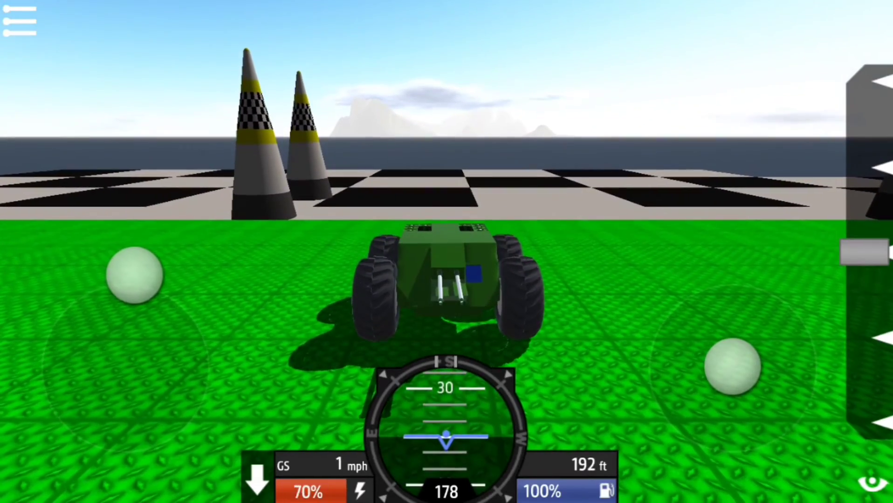
Steer the hull left with the virtual joystick during the test drive
{"action": "left_click_drag", "start_coordinate": [136, 276], "coordinate": [125, 366]}
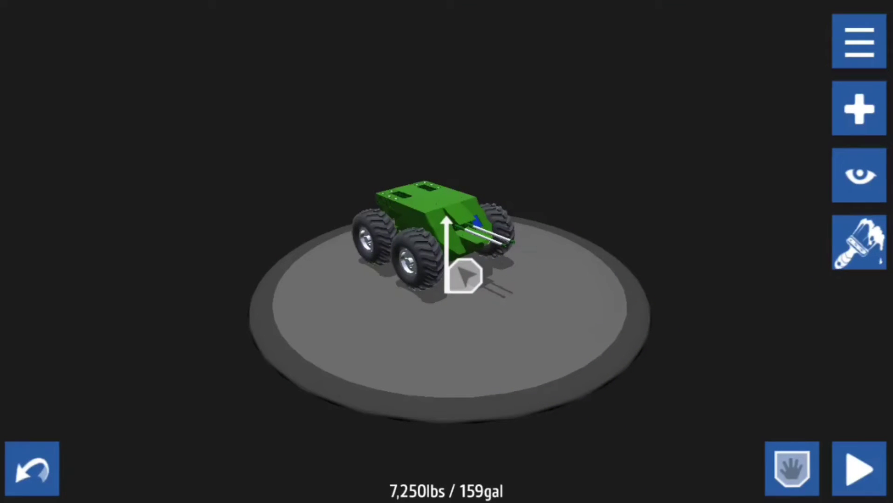
Place straight blocks from Structural onto the long green beam of the extension
{"action": "left_click_drag", "start_coordinate": [558, 349], "coordinate": [418, 210]}
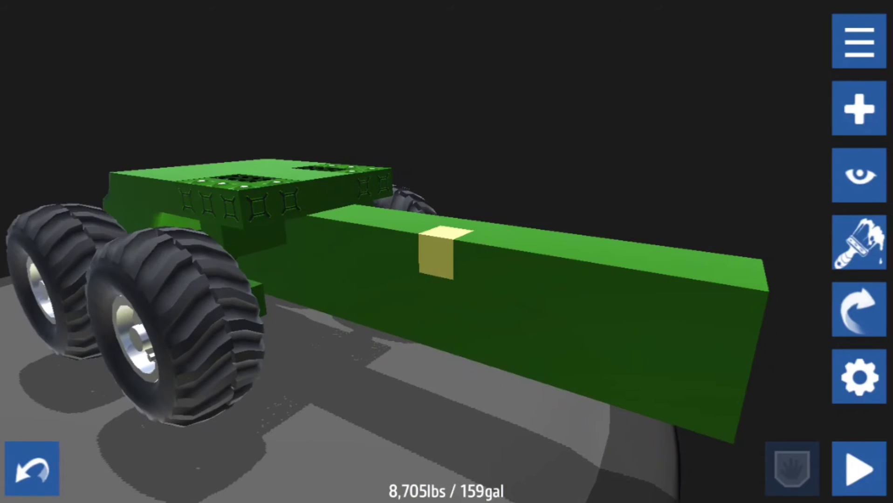
{"action": "left_click", "coordinate": [860, 107]}
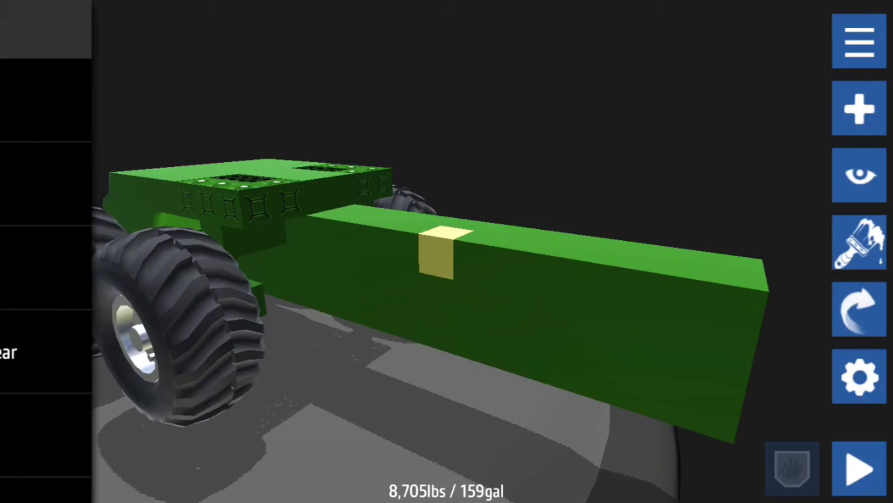
{"action": "left_click", "coordinate": [129, 100]}
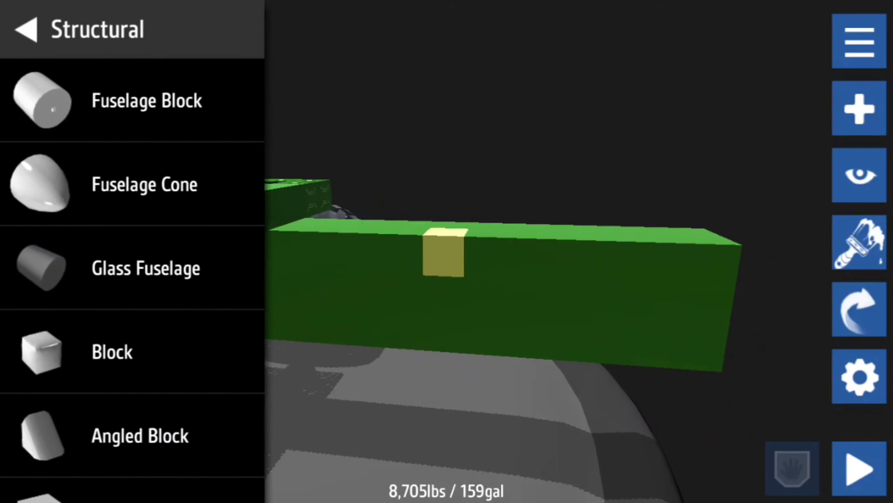
{"action": "left_click_drag", "start_coordinate": [125, 348], "coordinate": [125, 230]}
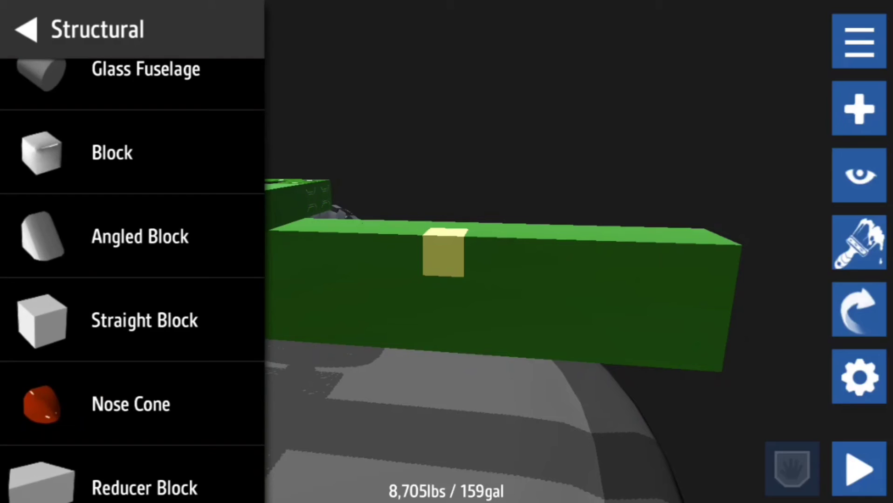
{"action": "left_click_drag", "start_coordinate": [112, 150], "coordinate": [398, 303]}
{"action": "left_click", "coordinate": [861, 103]}
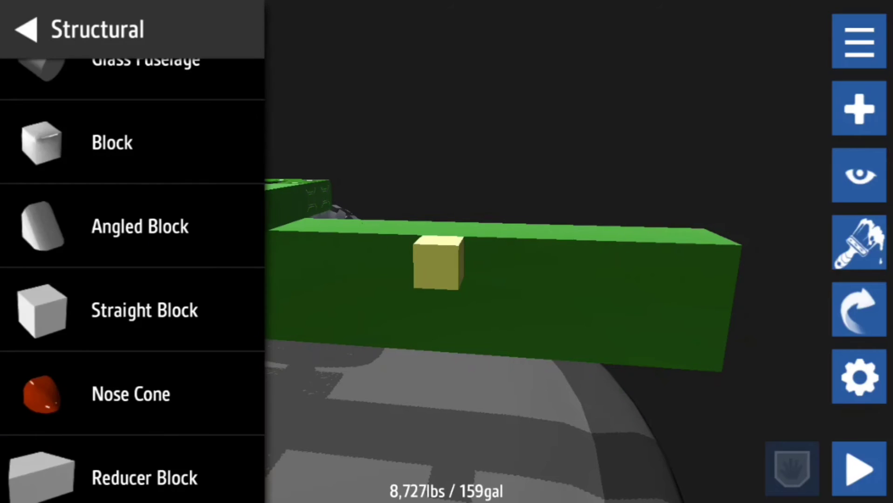
{"action": "left_click_drag", "start_coordinate": [120, 311], "coordinate": [320, 335]}
{"action": "left_click_drag", "start_coordinate": [429, 278], "coordinate": [349, 264]}
{"action": "scroll", "coordinate": [446, 279], "scroll_direction": "up", "scroll_amount": 5}
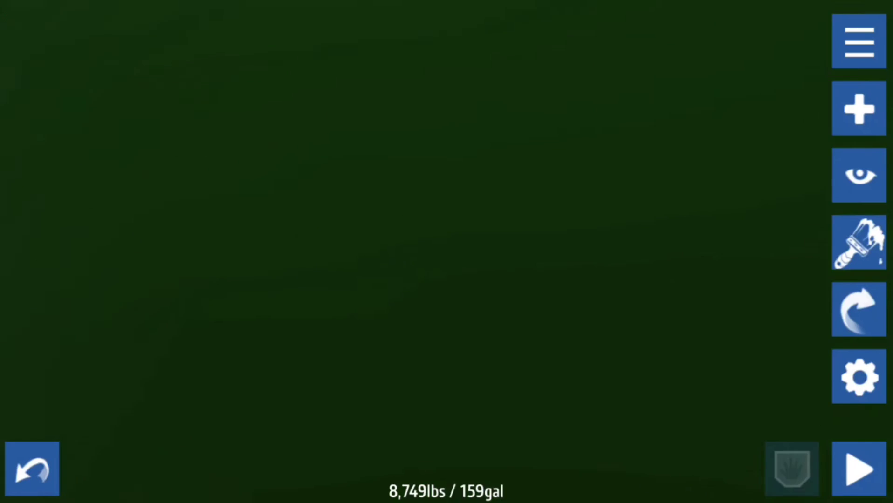
{"action": "scroll", "coordinate": [446, 279], "scroll_direction": "down", "scroll_amount": 5}
Attach a Gizmos shock under the raised extension block
{"action": "left_click", "coordinate": [861, 103]}
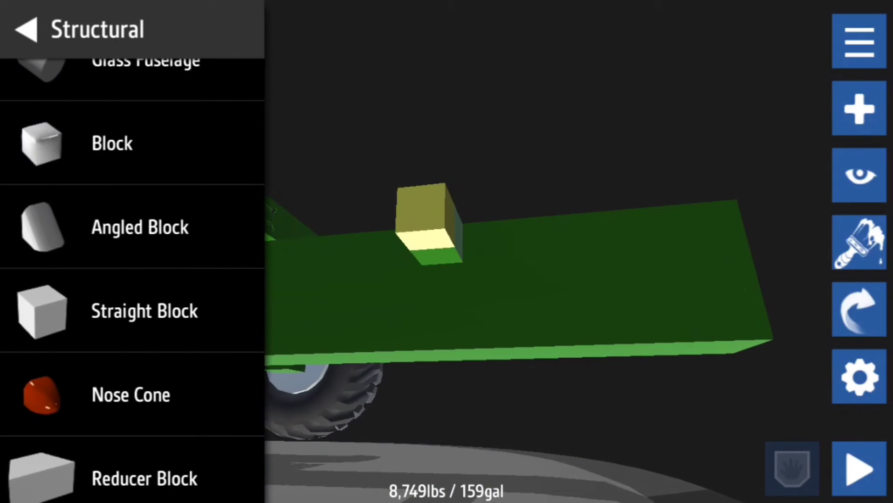
{"action": "left_click", "coordinate": [26, 29]}
{"action": "scroll", "coordinate": [132, 278], "scroll_direction": "down", "scroll_amount": 5}
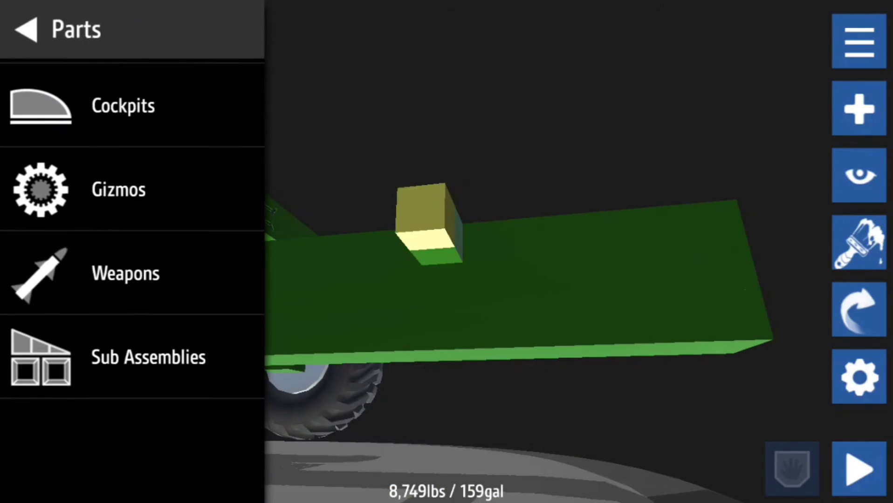
{"action": "left_click", "coordinate": [132, 188]}
{"action": "mouse_move", "coordinate": [113, 352]}
{"action": "left_mouse_down"}
{"action": "mouse_move", "coordinate": [392, 251]}
{"action": "mouse_move", "coordinate": [425, 265]}
{"action": "left_mouse_up"}
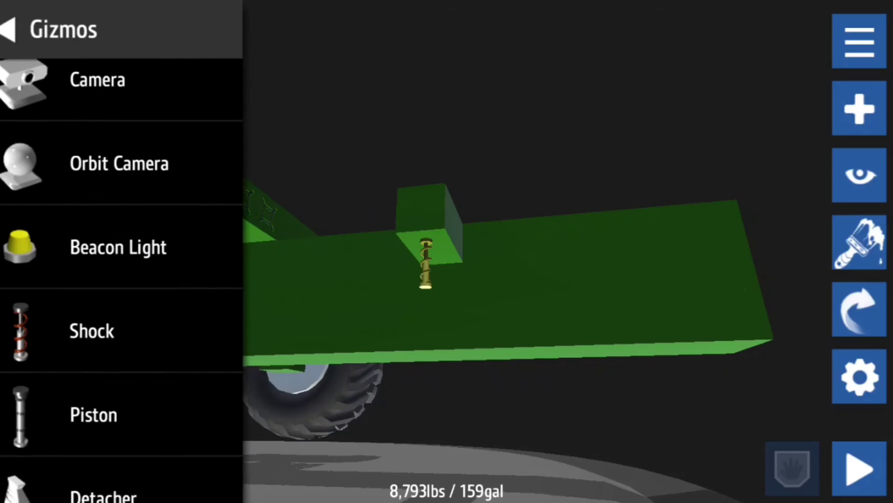
Attach a Structural straight block beneath the shock's lower end
{"action": "left_click", "coordinate": [27, 30]}
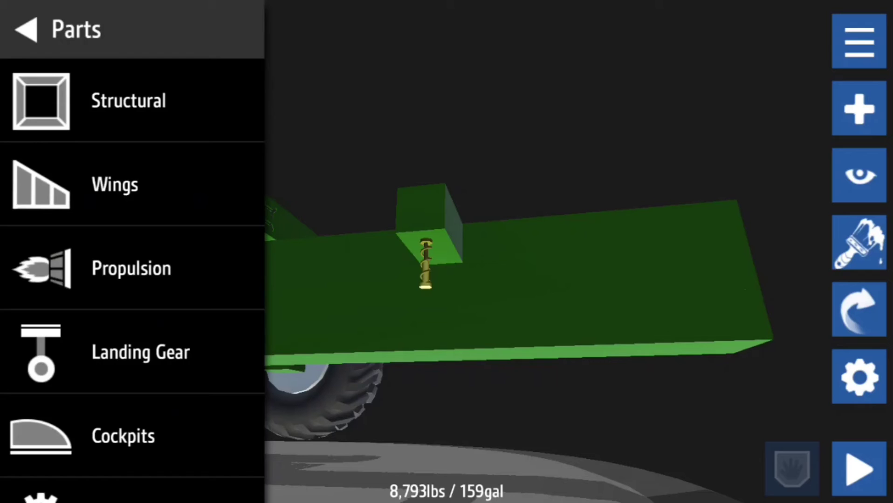
{"action": "left_click", "coordinate": [128, 100]}
{"action": "left_click_drag", "start_coordinate": [132, 419], "coordinate": [132, 119]}
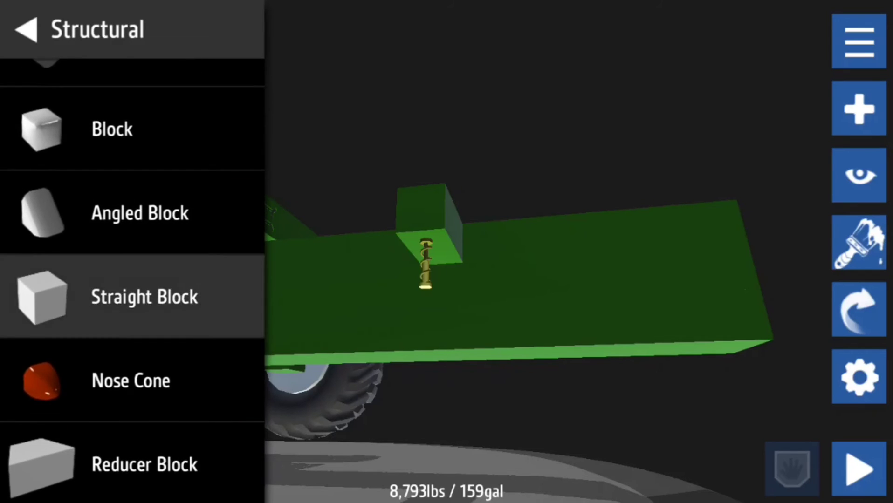
{"action": "left_click_drag", "start_coordinate": [146, 297], "coordinate": [391, 324]}
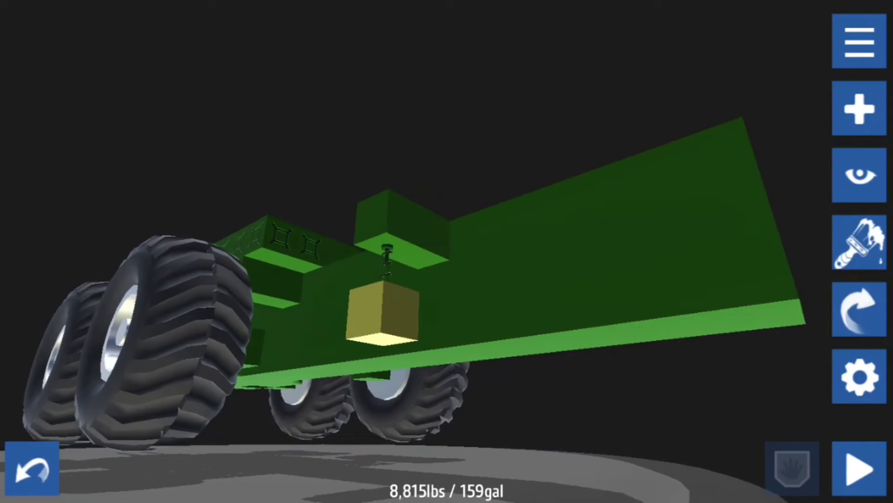
{"action": "left_click_drag", "start_coordinate": [488, 279], "coordinate": [280, 209]}
{"action": "left_click_drag", "start_coordinate": [446, 251], "coordinate": [628, 209]}
{"action": "left_click", "coordinate": [860, 109]}
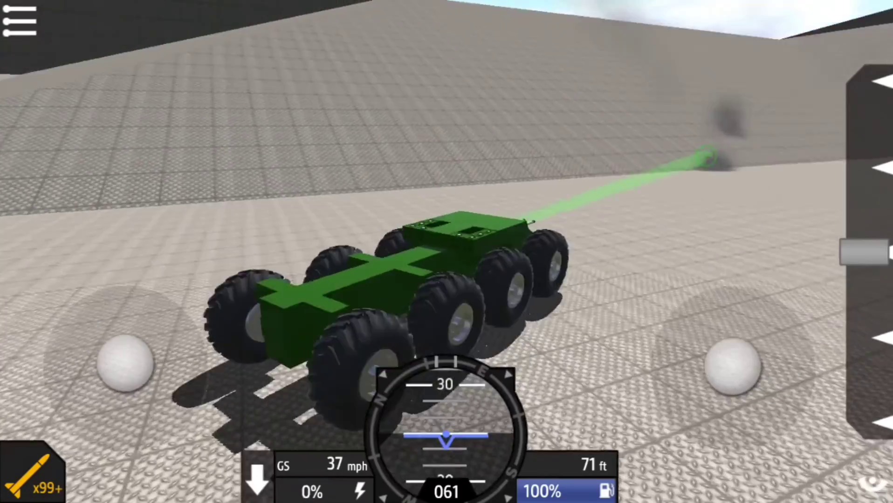
Throttle the eight-wheeled hull forward across the map, then pause
{"action": "mouse_move", "coordinate": [126, 366]}
{"action": "left_mouse_down"}
{"action": "mouse_move", "coordinate": [132, 273]}
{"action": "mouse_move", "coordinate": [101, 276]}
{"action": "mouse_move", "coordinate": [129, 272]}
{"action": "left_mouse_up"}
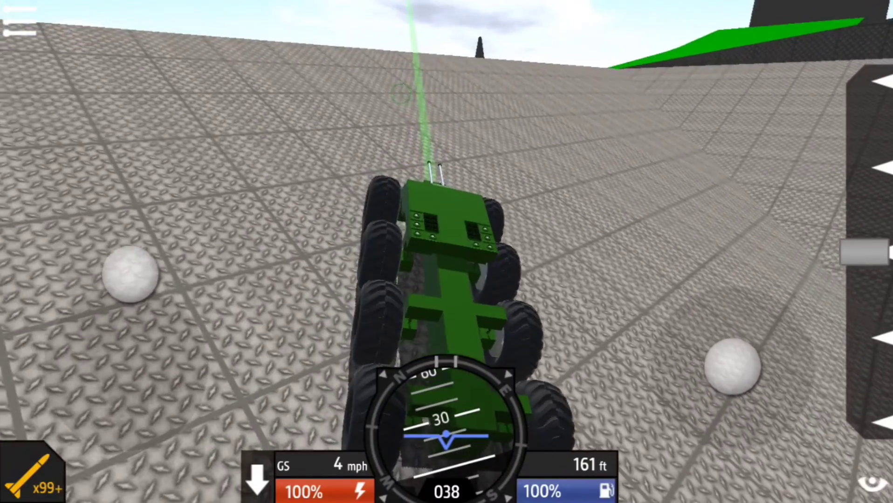
{"action": "left_click", "coordinate": [19, 21]}
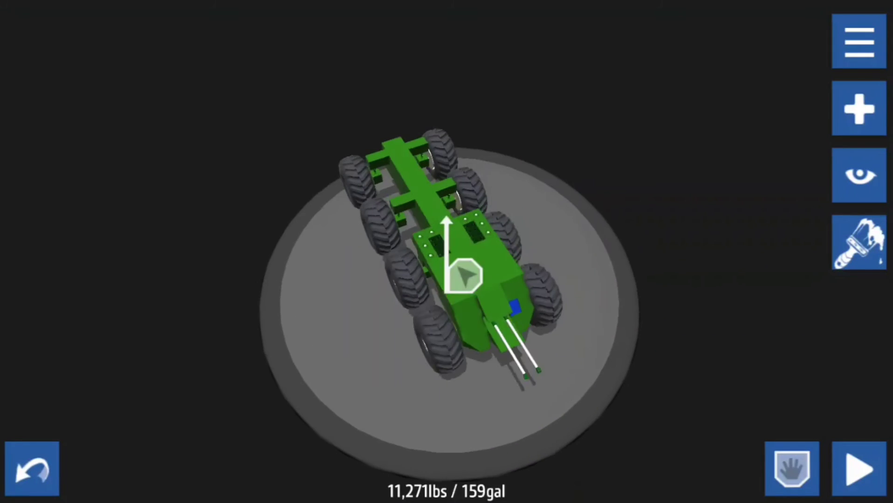
{"action": "scroll", "coordinate": [446, 251], "scroll_direction": "up", "scroll_amount": 6}
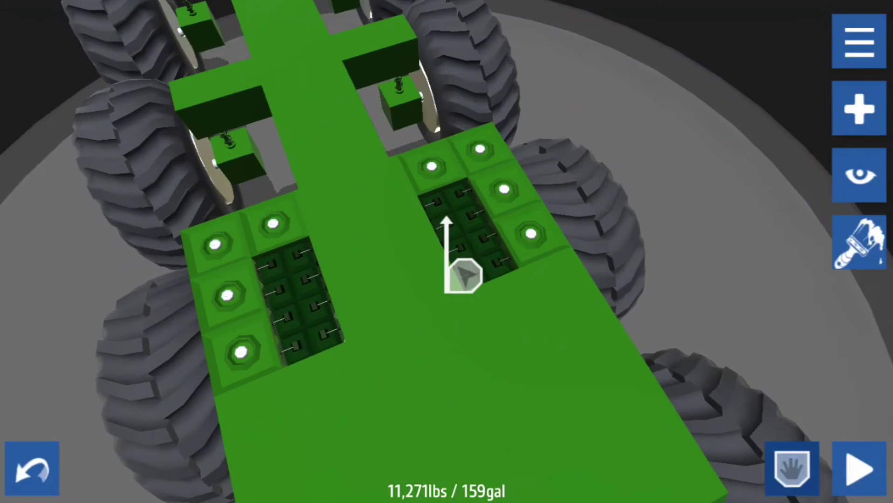
Set Power to 600HP on both recessed engine groups and close the panel
{"action": "left_click", "coordinate": [466, 234]}
{"action": "left_click", "coordinate": [860, 376]}
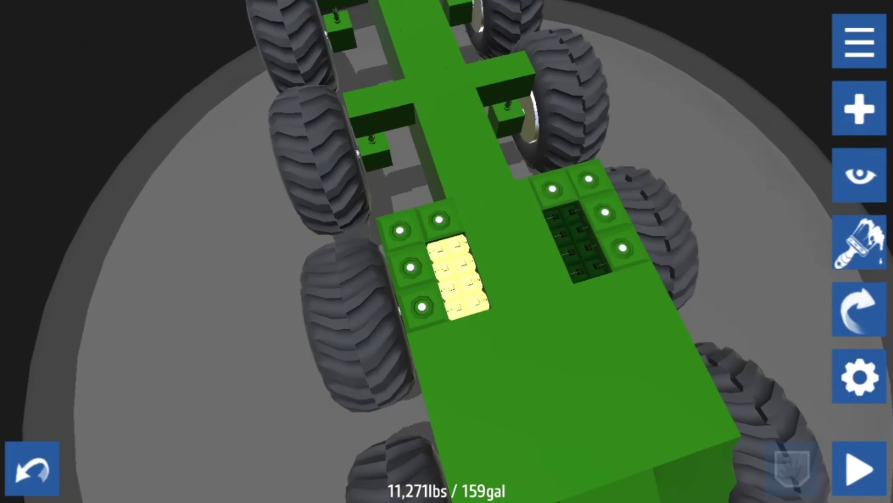
{"action": "left_click", "coordinate": [575, 241]}
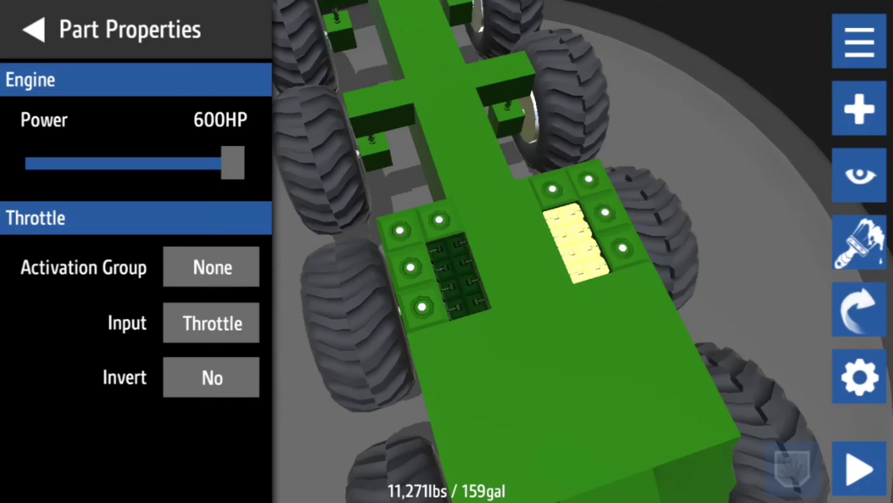
{"action": "left_click_drag", "start_coordinate": [489, 349], "coordinate": [489, 174]}
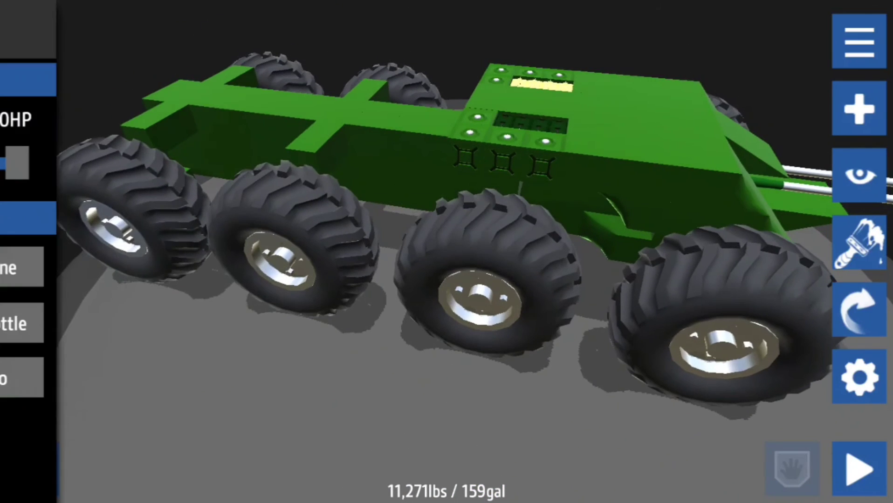
{"action": "left_click_drag", "start_coordinate": [558, 314], "coordinate": [488, 209]}
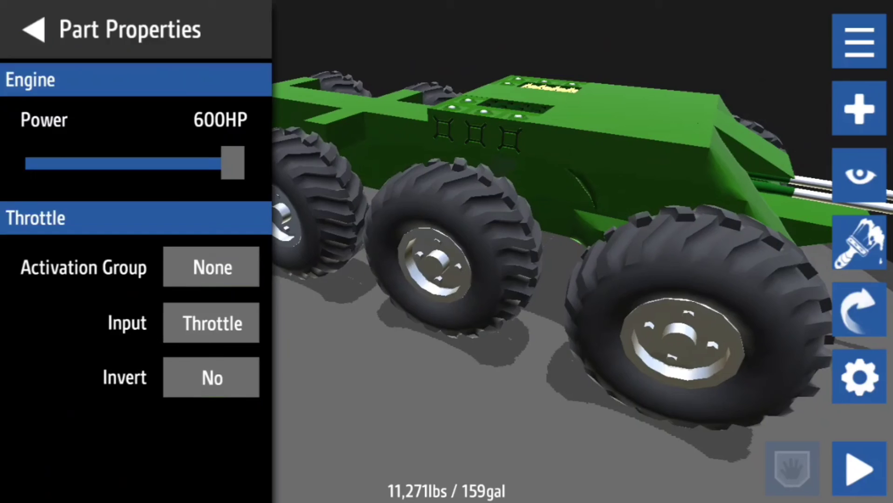
{"action": "left_click", "coordinate": [419, 419]}
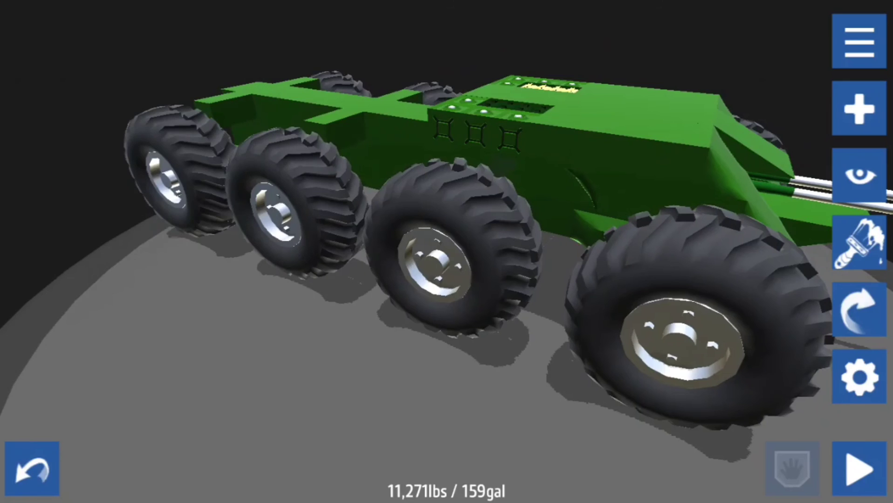
{"action": "mouse_move", "coordinate": [419, 313]}
{"action": "left_mouse_down"}
{"action": "mouse_move", "coordinate": [446, 300]}
{"action": "mouse_move", "coordinate": [390, 209]}
{"action": "left_mouse_up"}
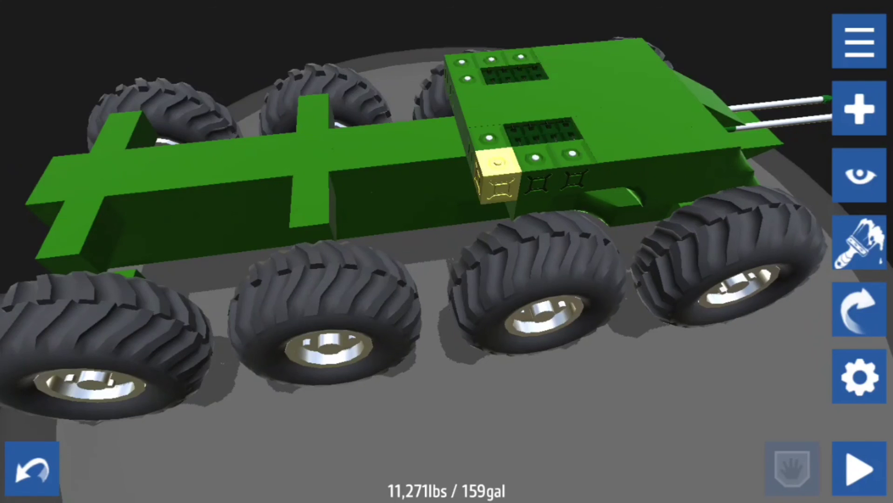
Delete the lit blocks around the first engine bay
{"action": "left_click_drag", "start_coordinate": [419, 348], "coordinate": [349, 210]}
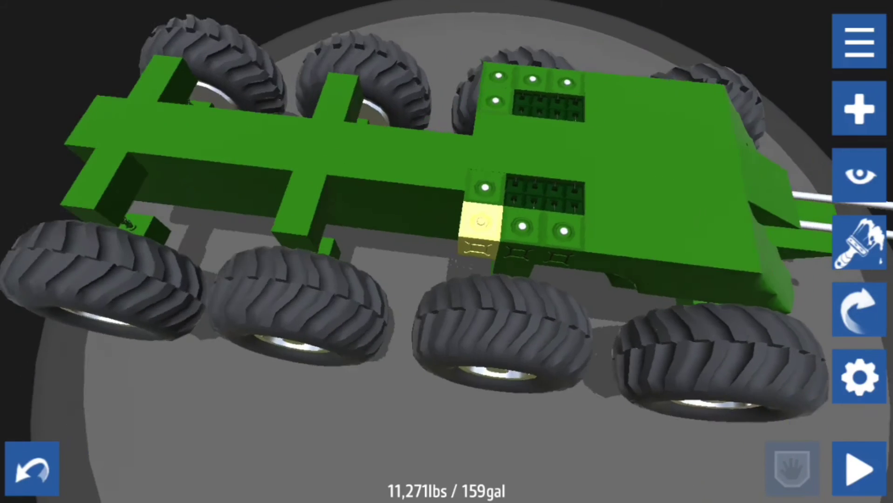
{"action": "left_click_drag", "start_coordinate": [419, 313], "coordinate": [446, 278]}
{"action": "left_click_drag", "start_coordinate": [499, 227], "coordinate": [837, 49]}
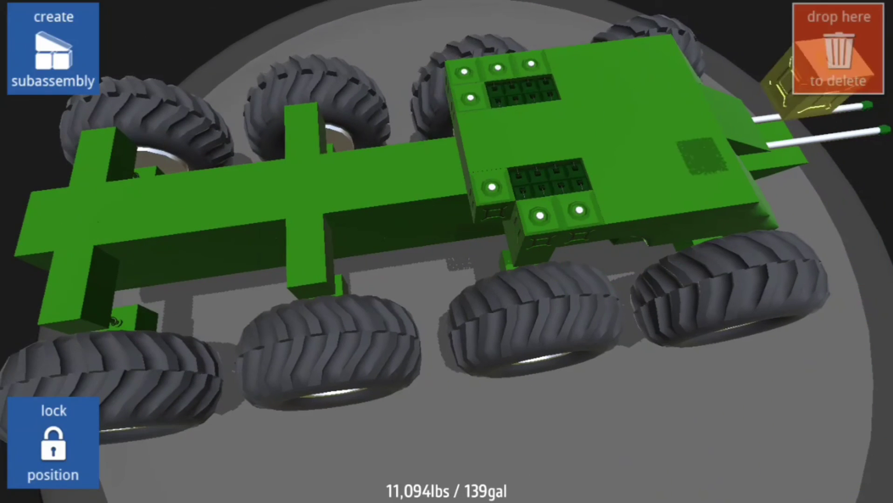
{"action": "mouse_move", "coordinate": [538, 216]}
{"action": "left_mouse_down"}
{"action": "mouse_move", "coordinate": [590, 251]}
{"action": "mouse_move", "coordinate": [837, 49]}
{"action": "left_mouse_up"}
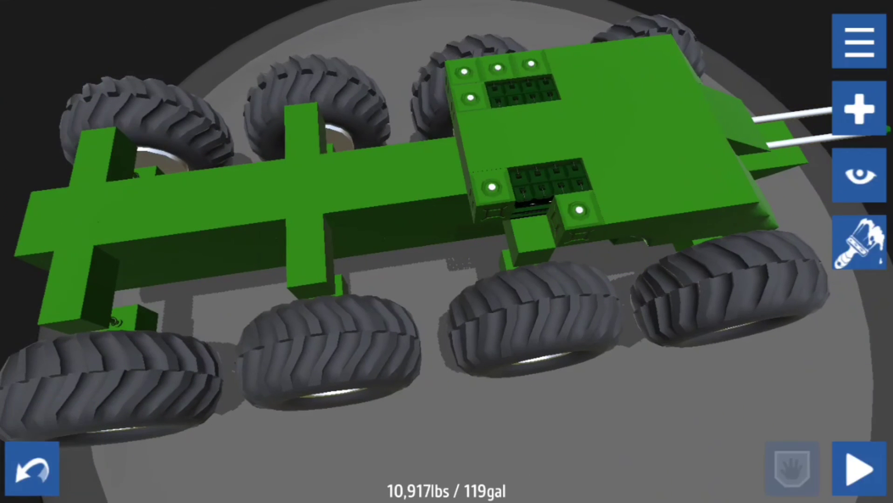
{"action": "left_click_drag", "start_coordinate": [579, 209], "coordinate": [579, 220]}
{"action": "left_click_drag", "start_coordinate": [830, 108], "coordinate": [837, 49]}
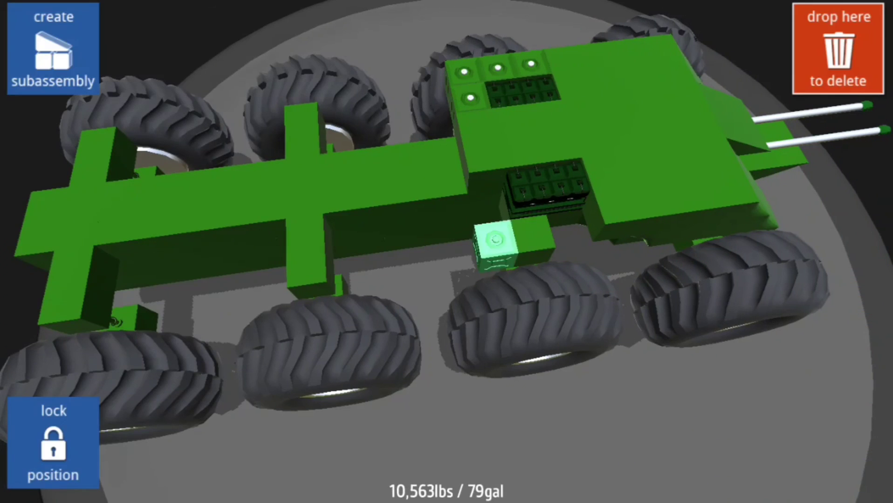
{"action": "left_click_drag", "start_coordinate": [516, 244], "coordinate": [837, 49]}
Delete the lit blocks around the second engine bay
{"action": "left_click_drag", "start_coordinate": [447, 251], "coordinate": [209, 251]}
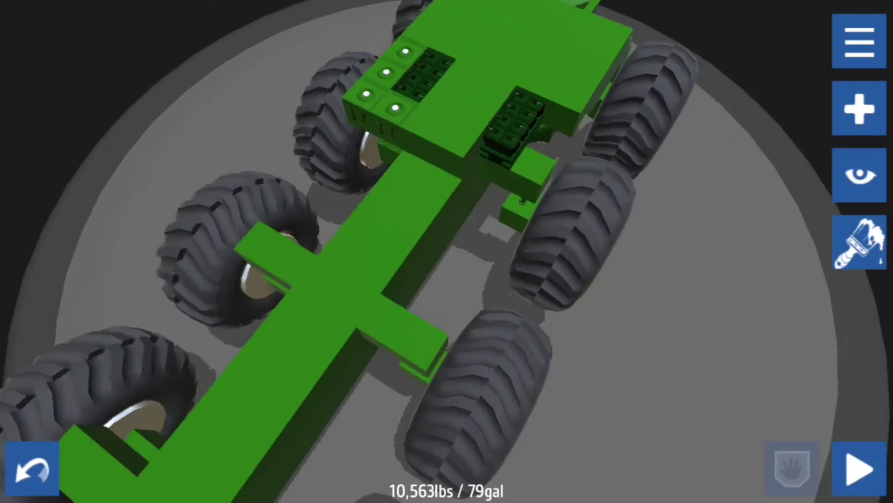
{"action": "mouse_move", "coordinate": [467, 264]}
{"action": "left_mouse_down"}
{"action": "mouse_move", "coordinate": [732, 139]}
{"action": "mouse_move", "coordinate": [837, 49]}
{"action": "left_mouse_up"}
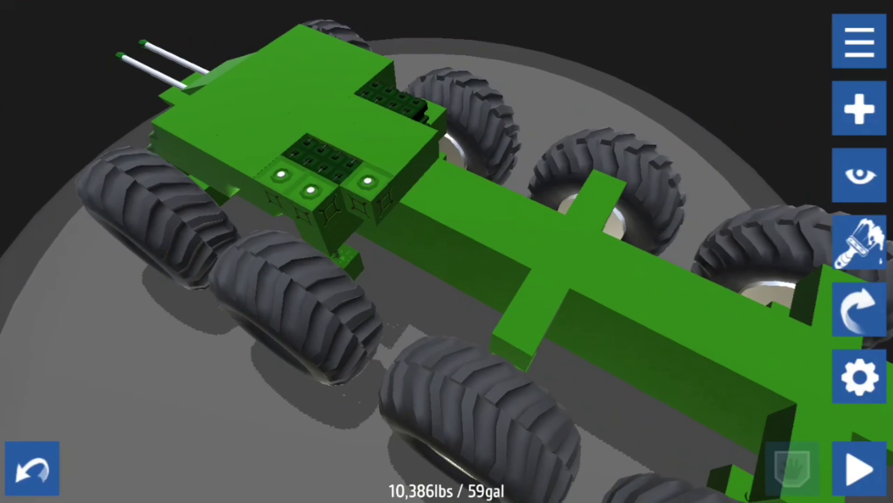
{"action": "left_click_drag", "start_coordinate": [362, 185], "coordinate": [837, 49]}
{"action": "left_click_drag", "start_coordinate": [293, 182], "coordinate": [837, 49]}
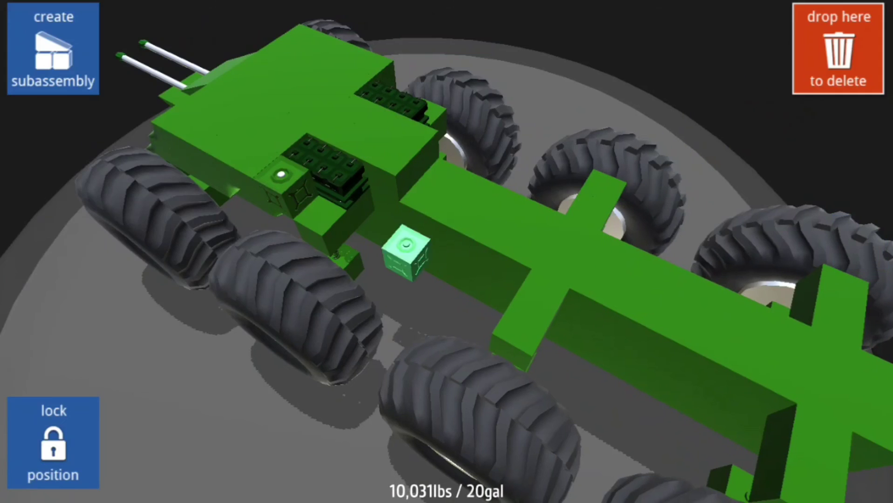
{"action": "mouse_move", "coordinate": [447, 209]}
{"action": "left_mouse_down"}
{"action": "mouse_move", "coordinate": [404, 233]}
{"action": "mouse_move", "coordinate": [837, 49]}
{"action": "left_mouse_up"}
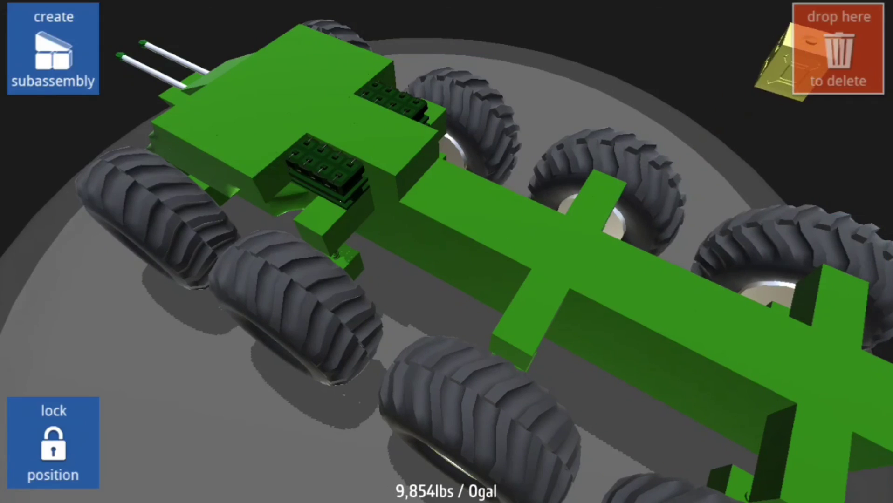
Orbit to inspect the stripped hull from the side, front and above
{"action": "left_click_drag", "start_coordinate": [447, 279], "coordinate": [446, 140]}
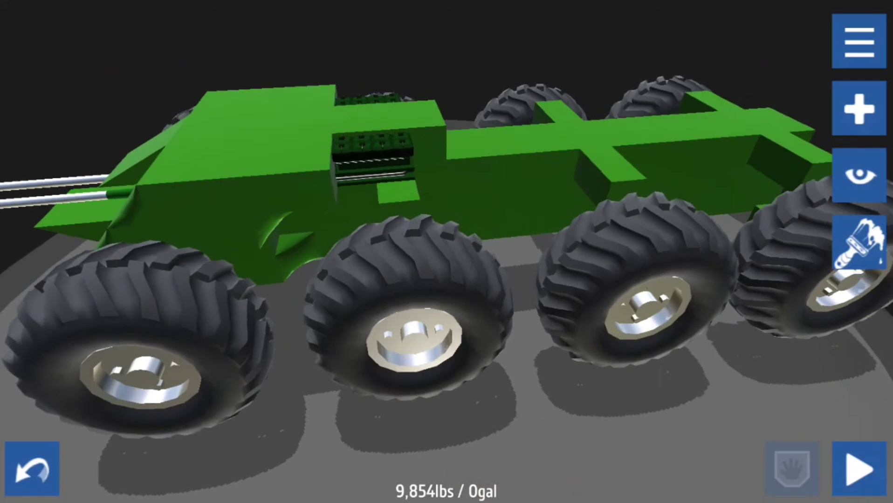
{"action": "left_click_drag", "start_coordinate": [447, 279], "coordinate": [210, 278]}
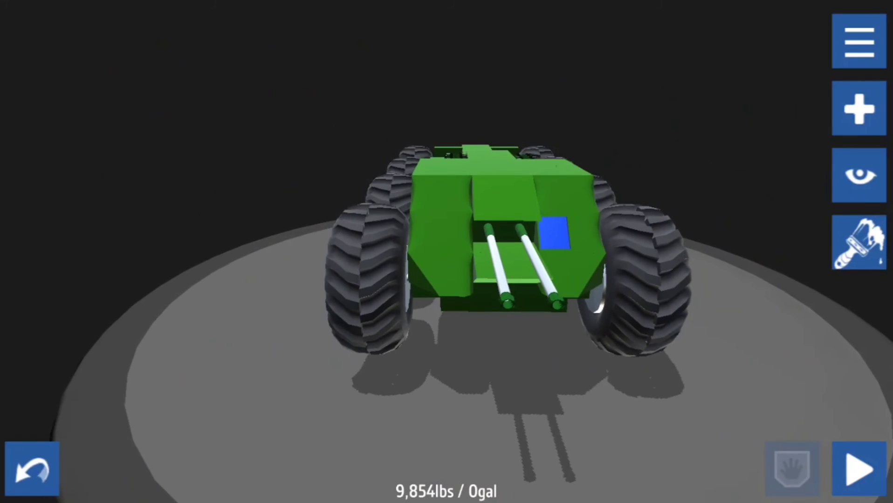
{"action": "left_click_drag", "start_coordinate": [447, 279], "coordinate": [209, 279]}
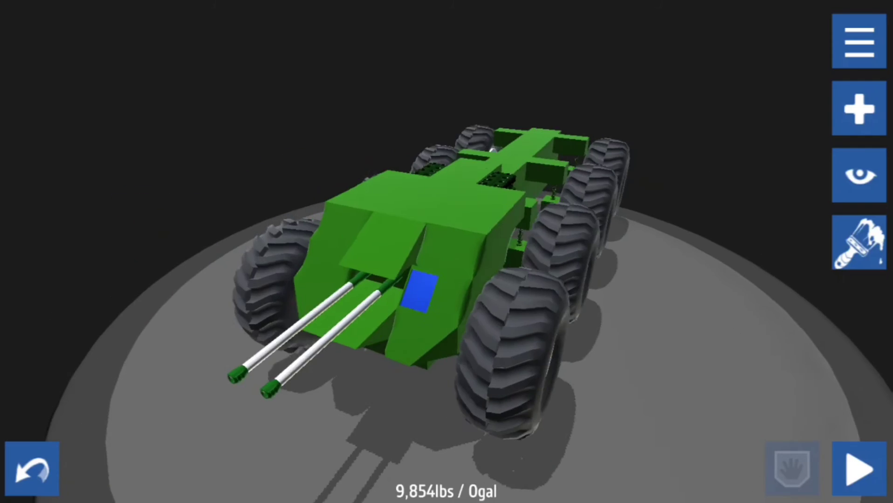
{"action": "left_click_drag", "start_coordinate": [446, 313], "coordinate": [447, 174]}
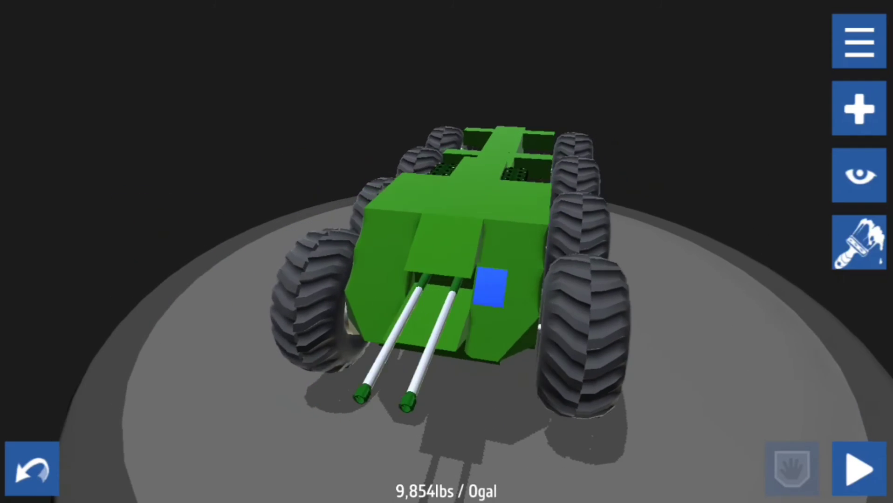